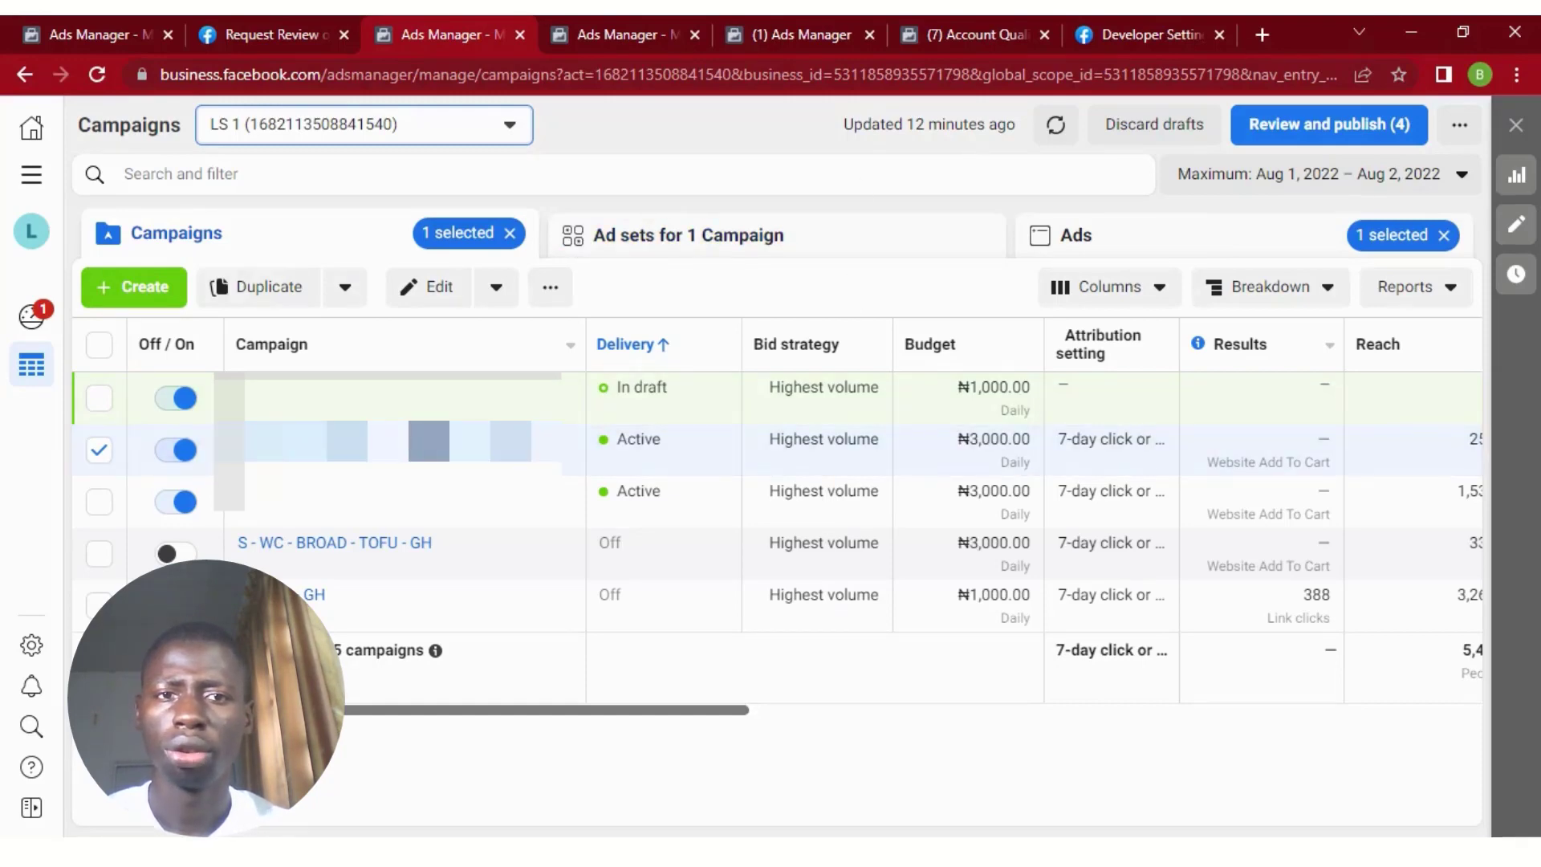
Refresh the campaign data and review the campaigns' results, reach, impressions, cost per result and amount spent.
{"action": "left_click", "coordinate": [1055, 124]}
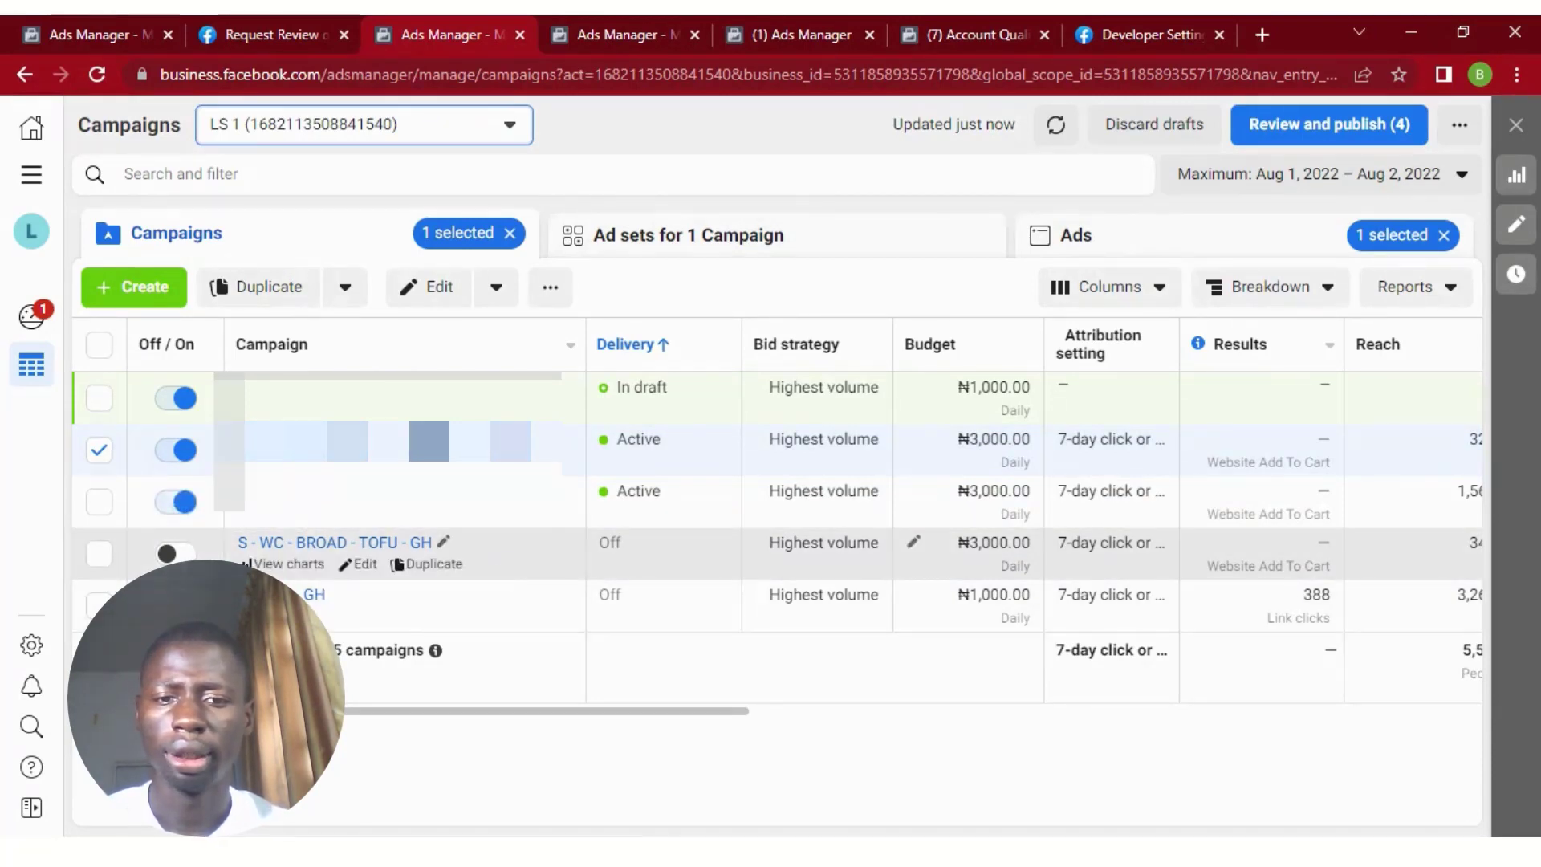
{"action": "left_click_drag", "start_coordinate": [451, 716], "coordinate": [748, 696]}
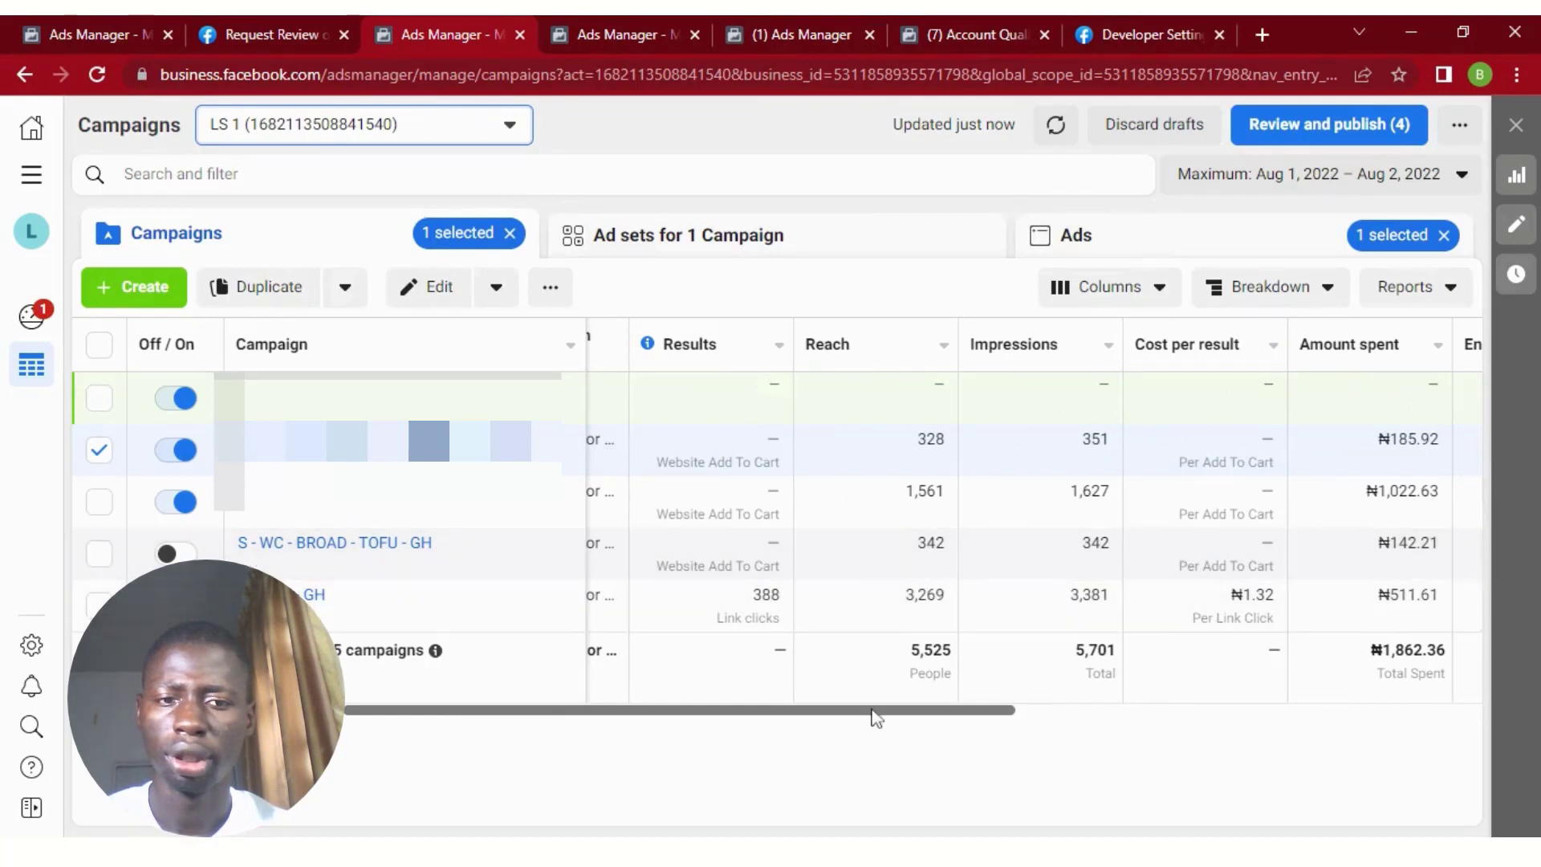
{"action": "left_click_drag", "start_coordinate": [902, 712], "coordinate": [461, 716]}
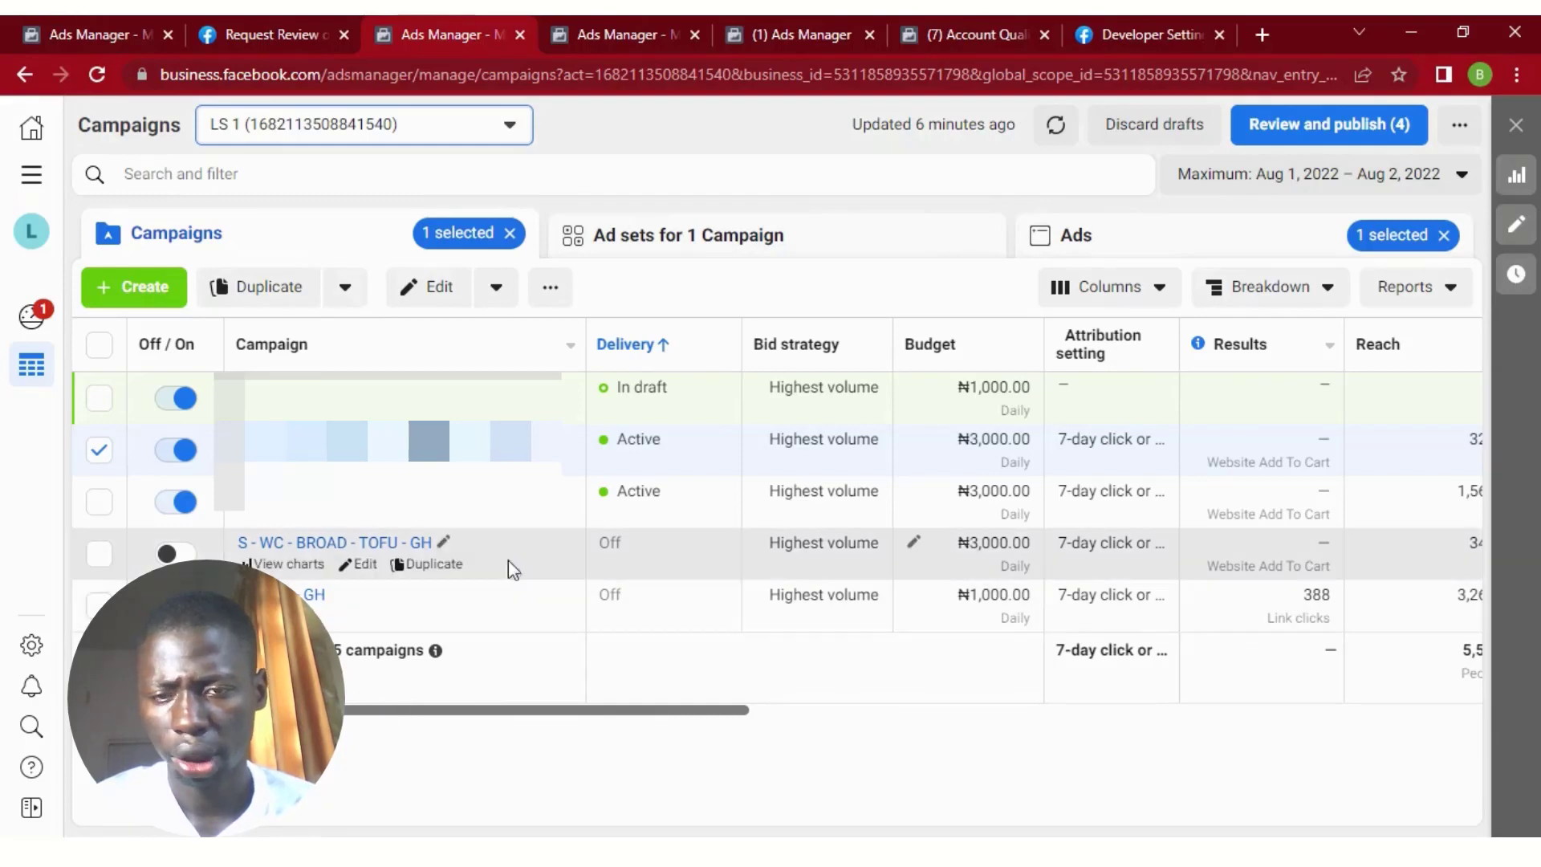
Select the S - WC - BROAD - TOFU - GH campaign, inspect its ad set and ads, and return to the campaign list.
{"action": "left_click", "coordinate": [560, 562]}
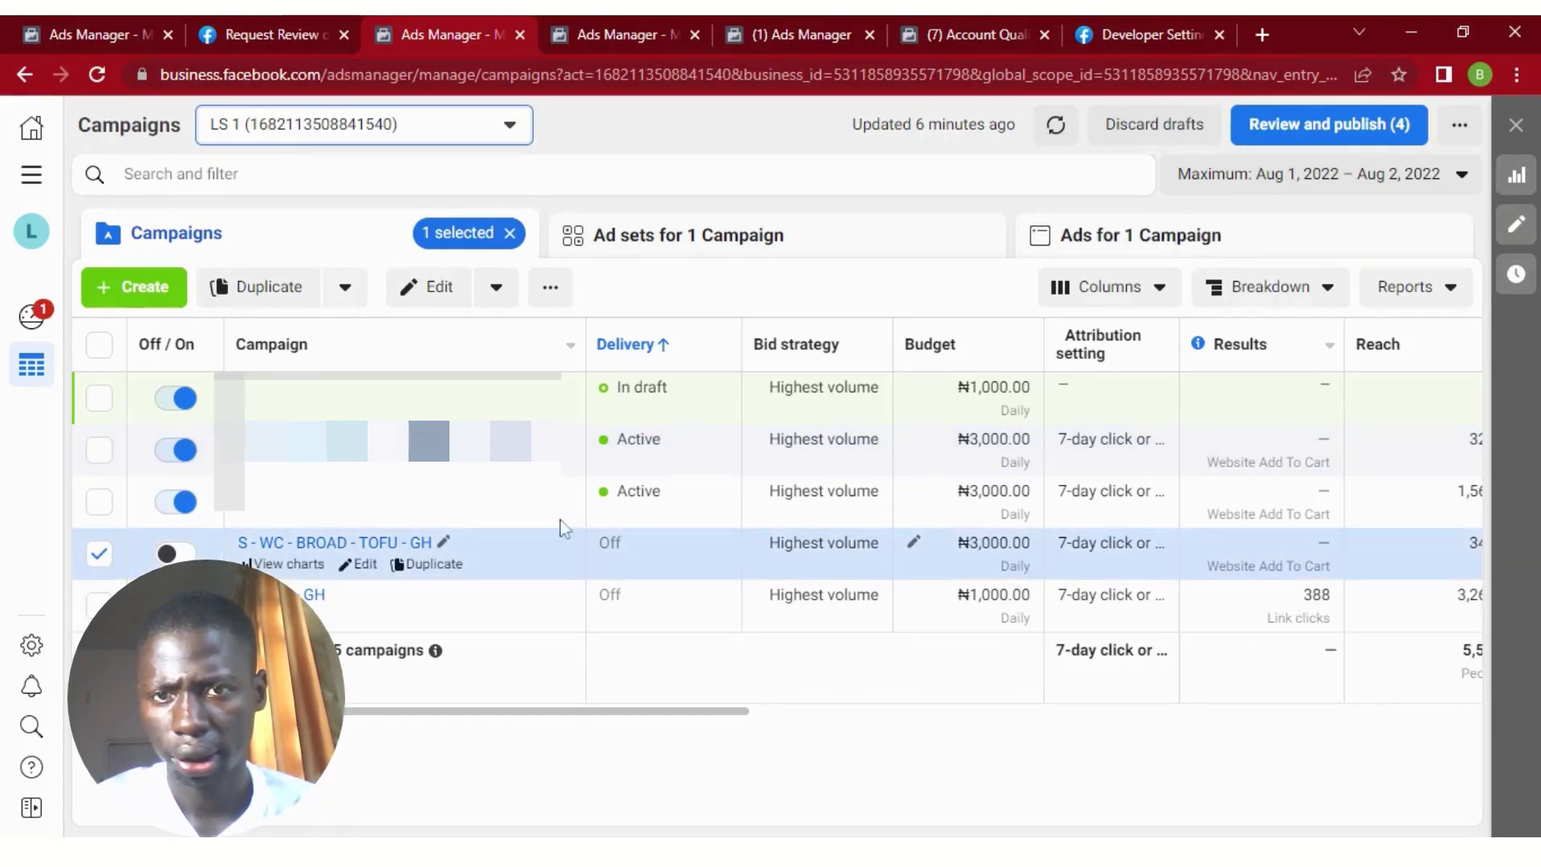
{"action": "left_click", "coordinate": [536, 294]}
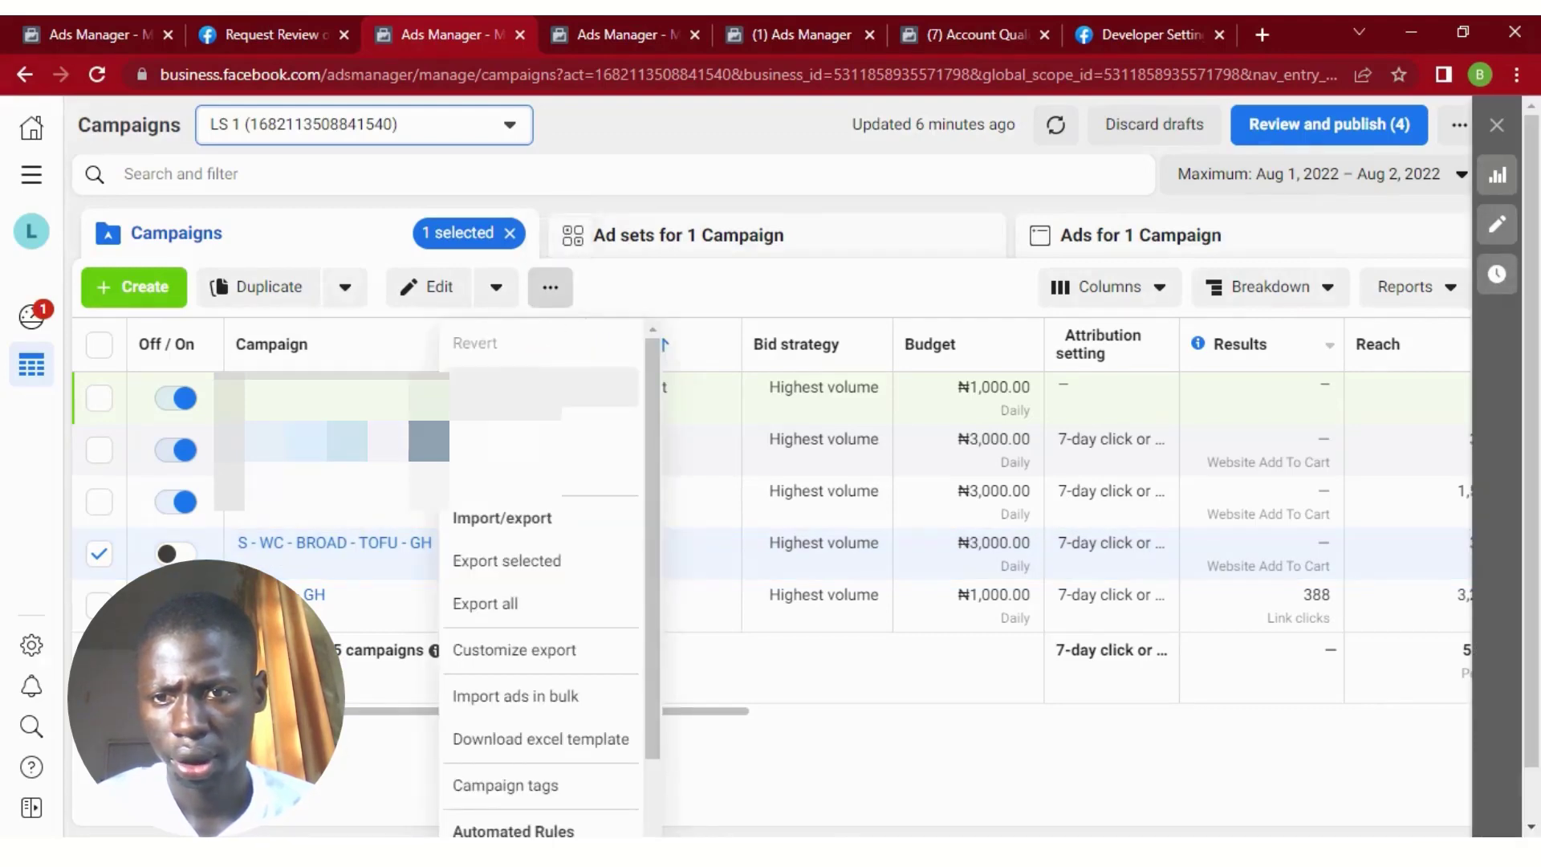
{"action": "left_click", "coordinate": [784, 726]}
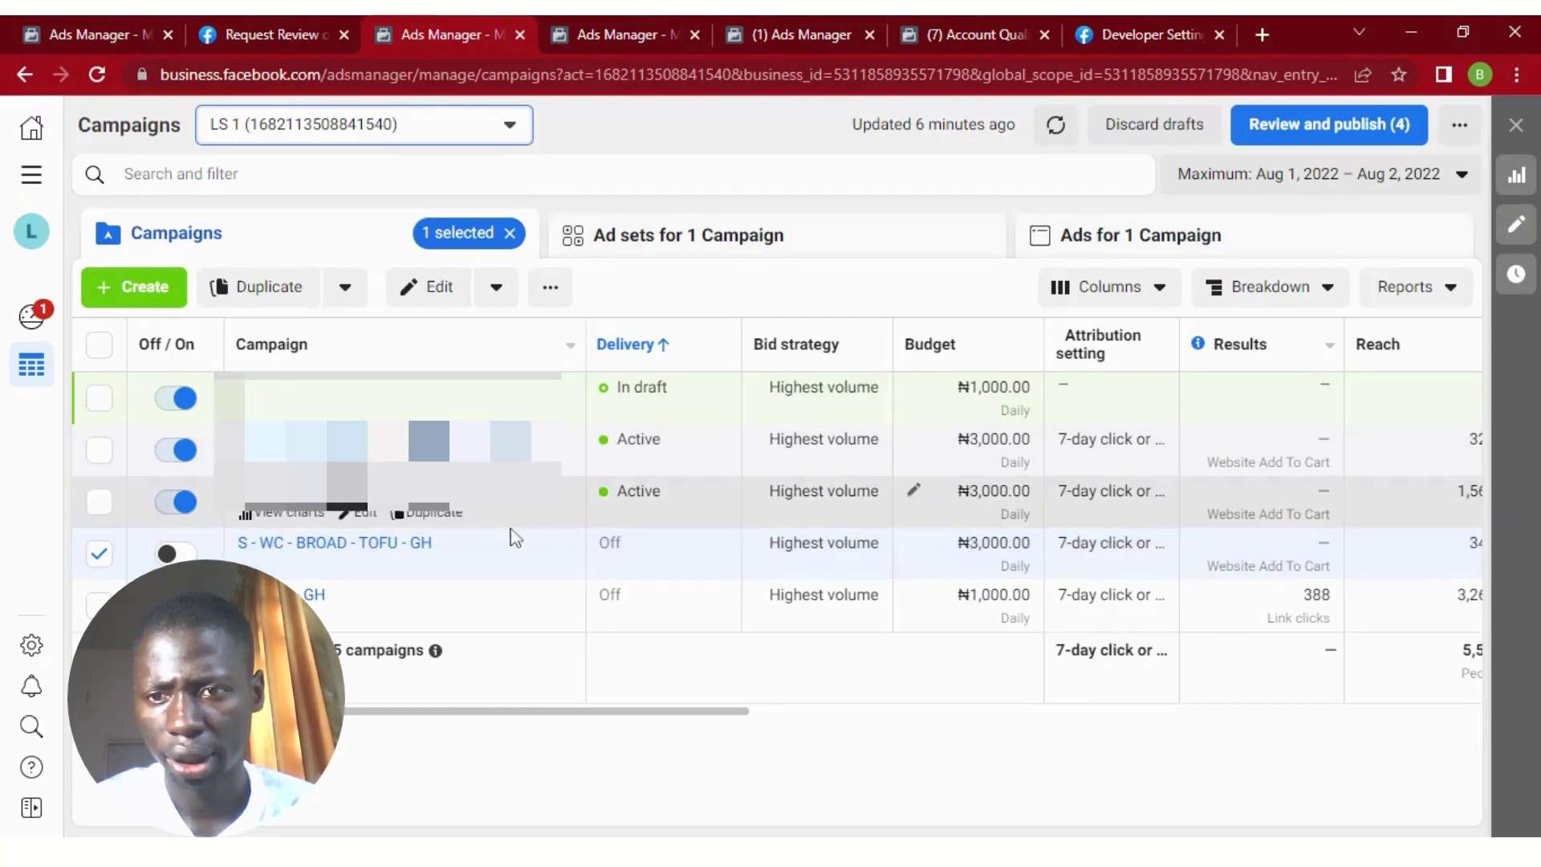
{"action": "left_click", "coordinate": [670, 252]}
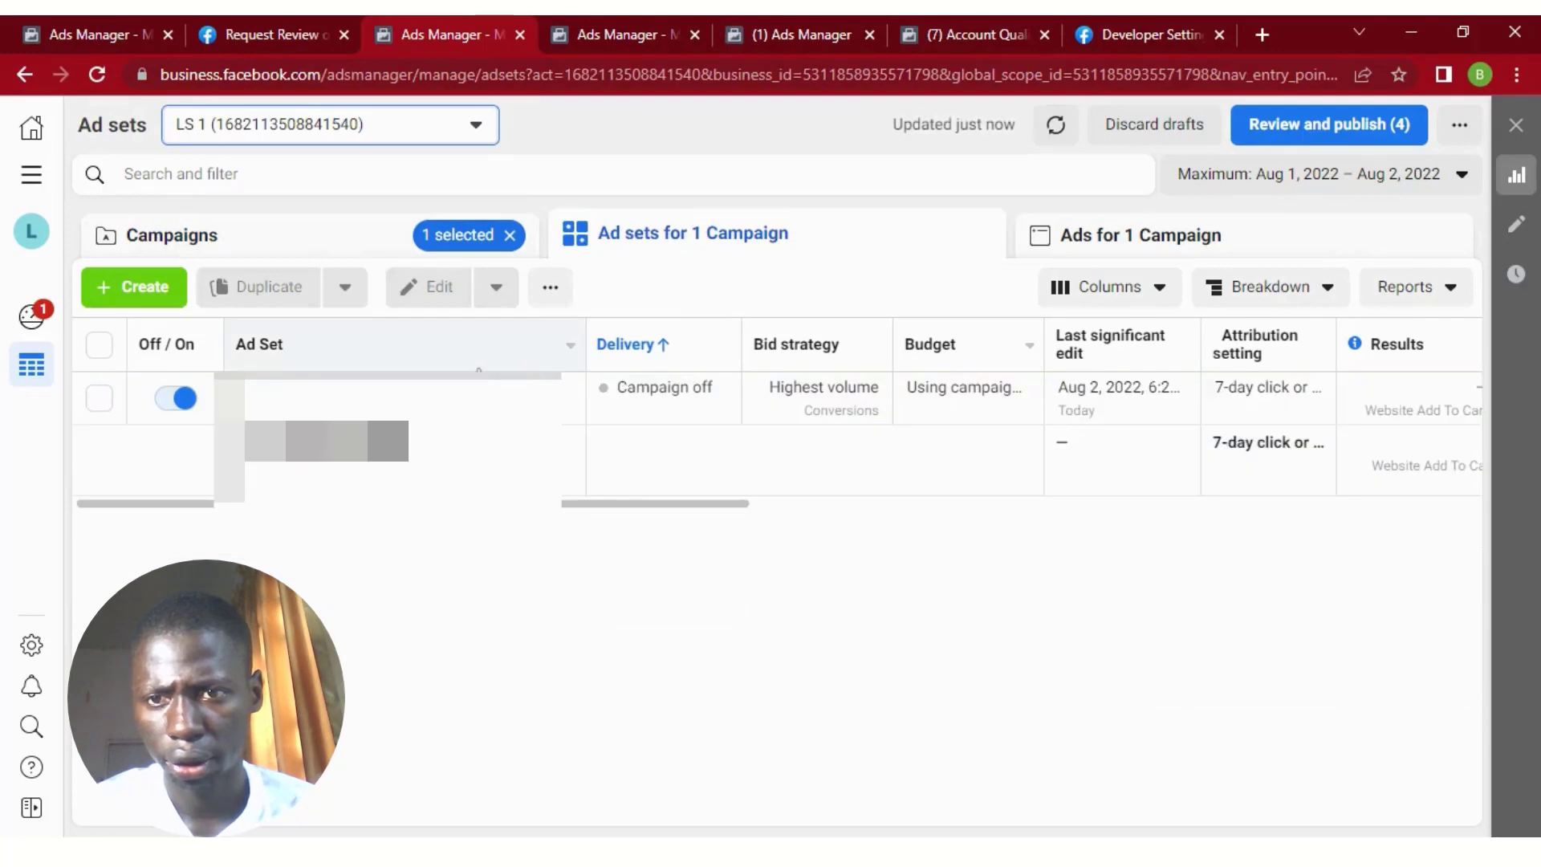
{"action": "left_click", "coordinate": [1095, 237]}
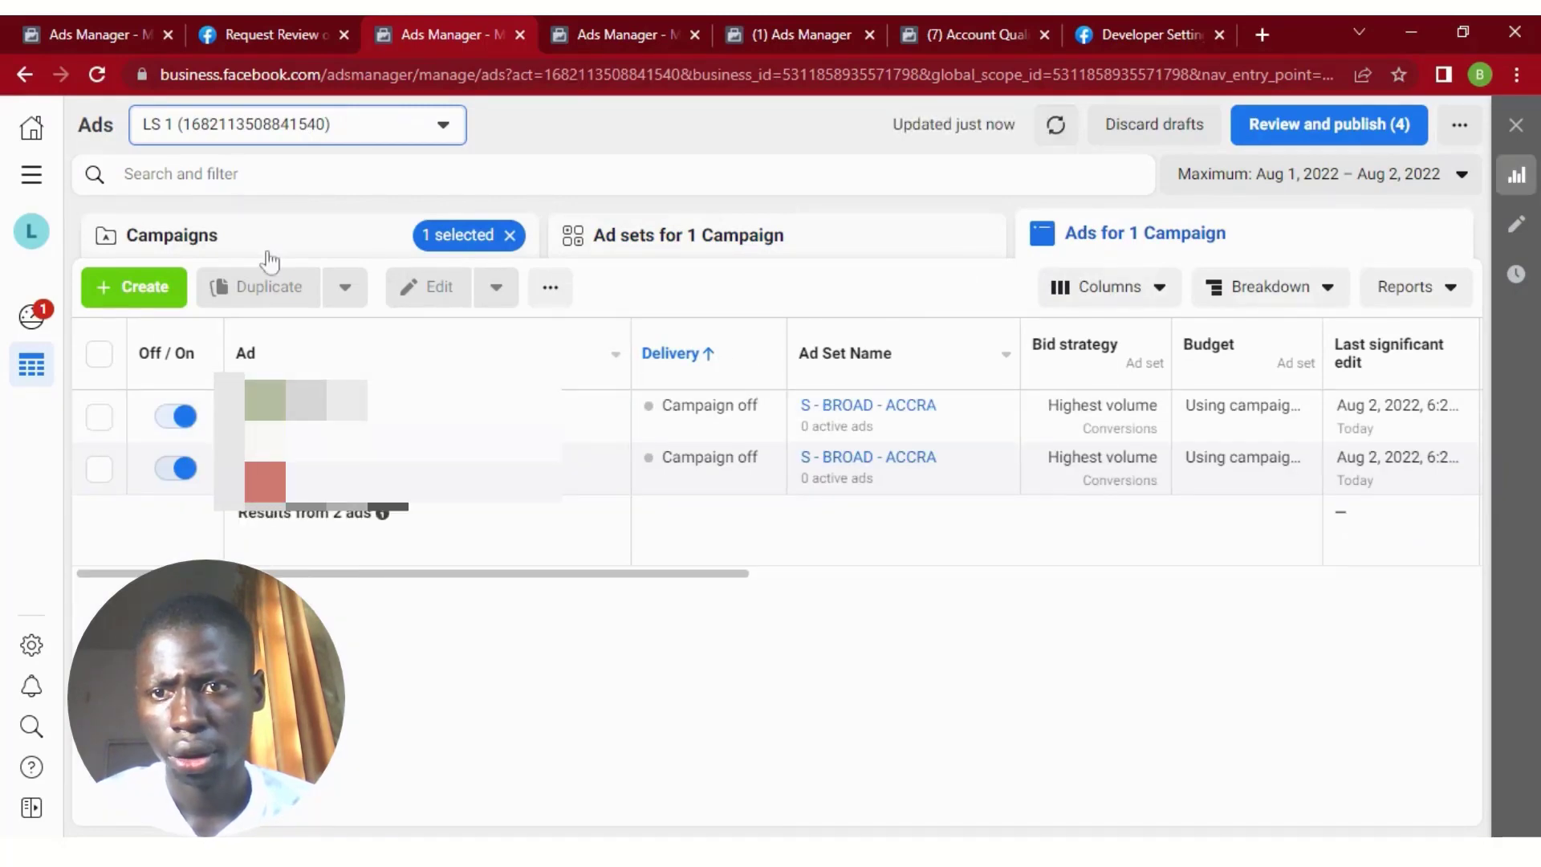
{"action": "left_click", "coordinate": [269, 259]}
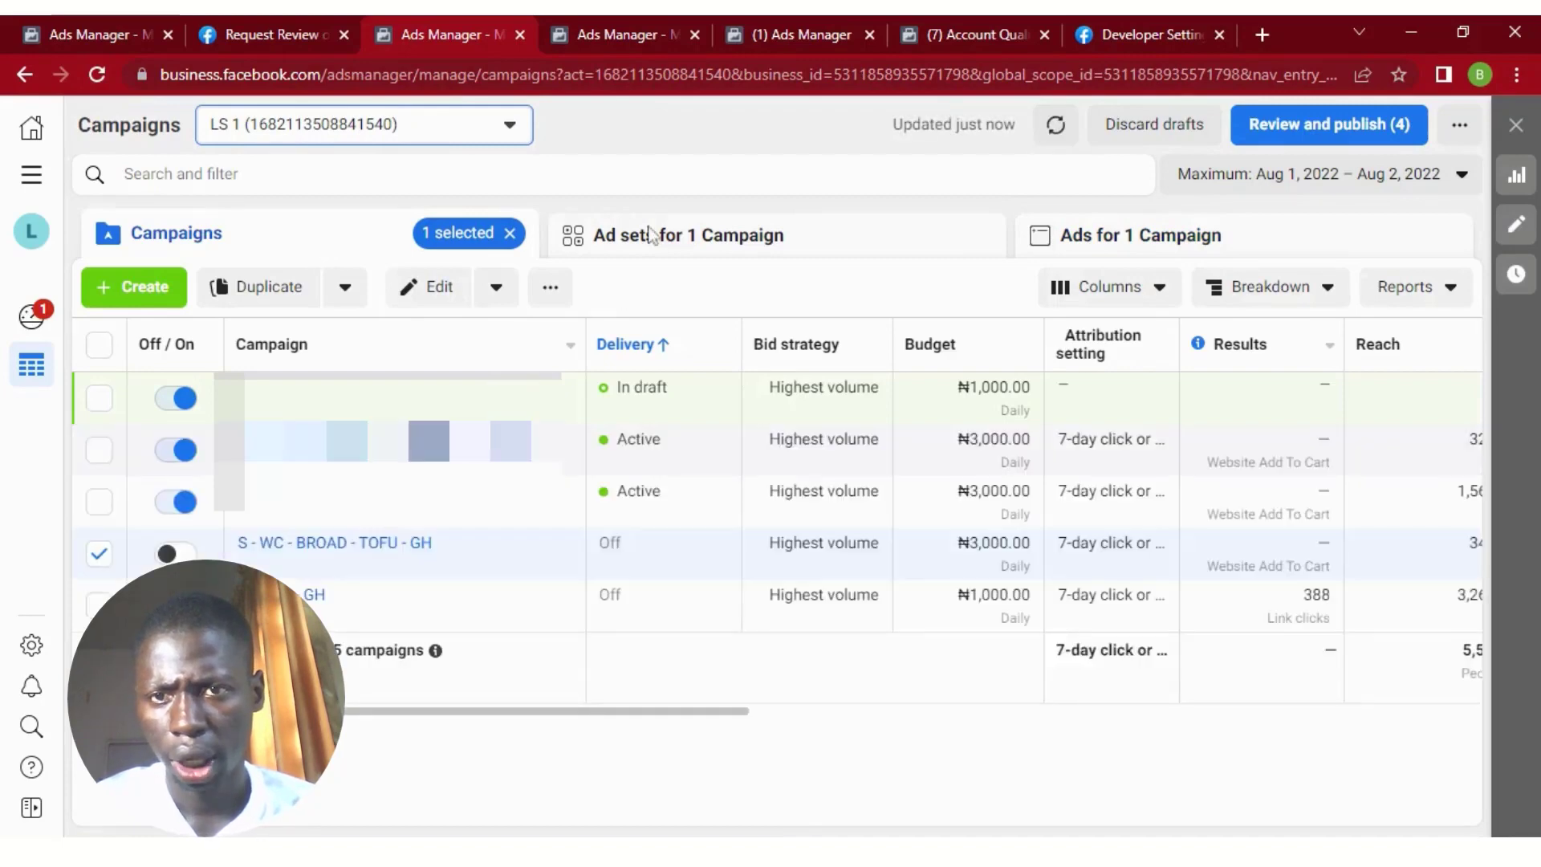
Delete the selected S - WC - BROAD - TOFU - GH campaign and refresh the campaign list.
{"action": "left_click", "coordinate": [550, 287]}
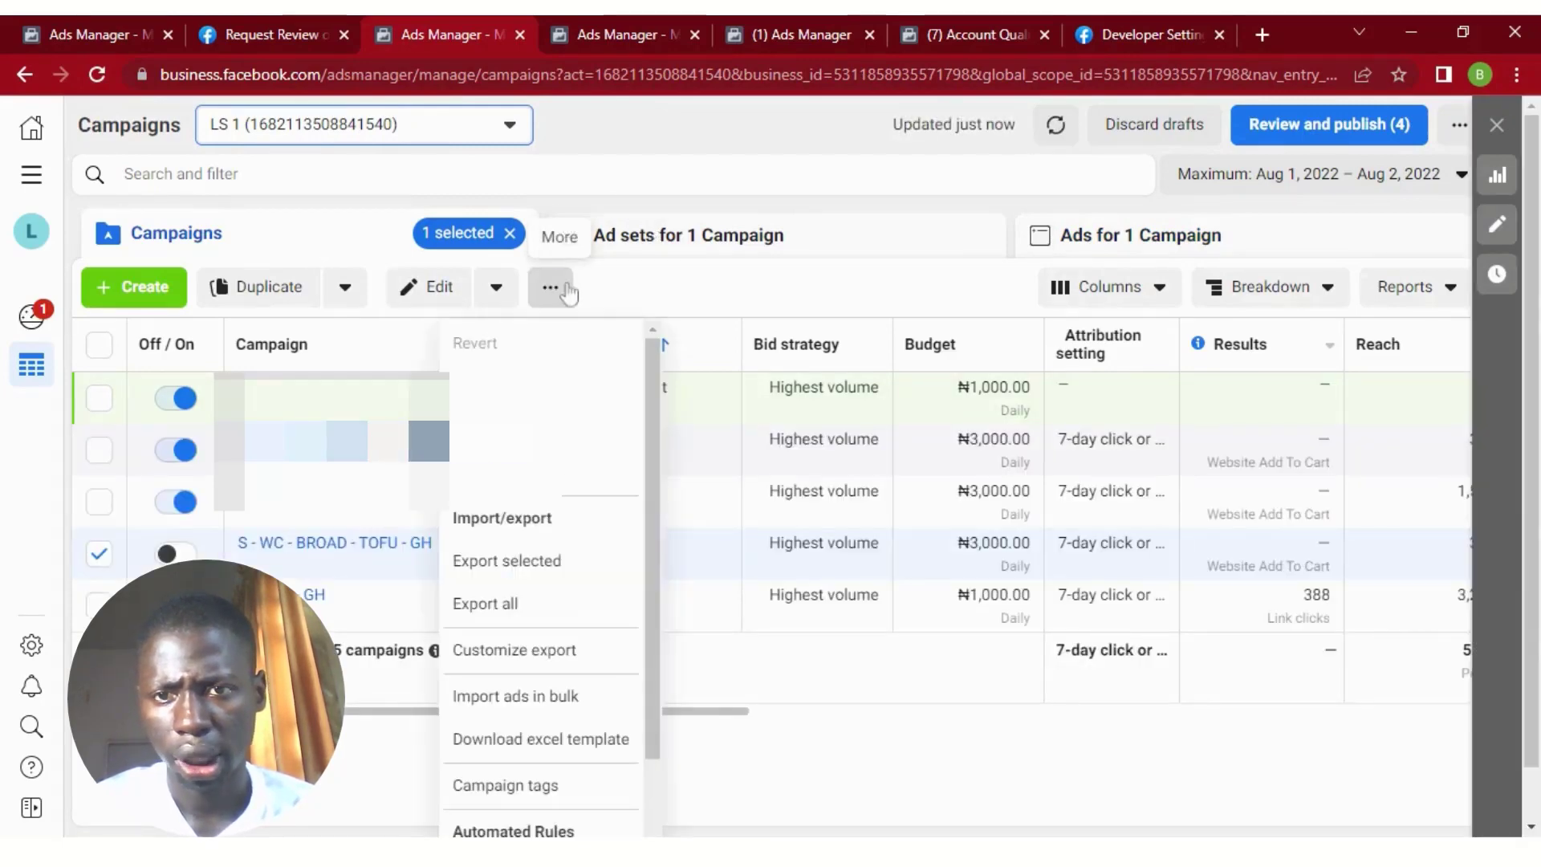
{"action": "left_click", "coordinate": [589, 388]}
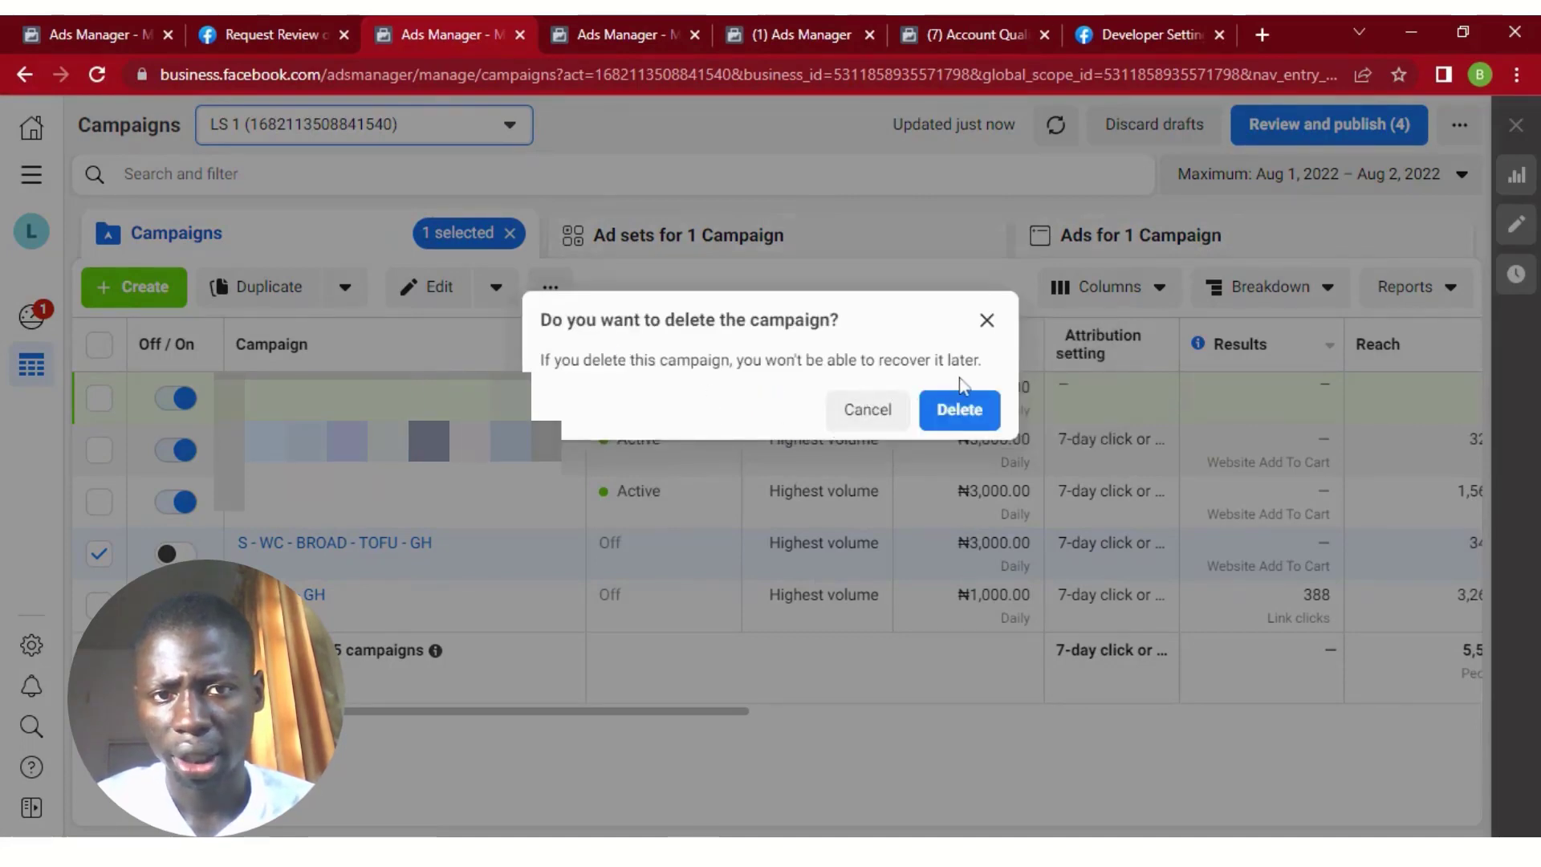
{"action": "left_click", "coordinate": [968, 403]}
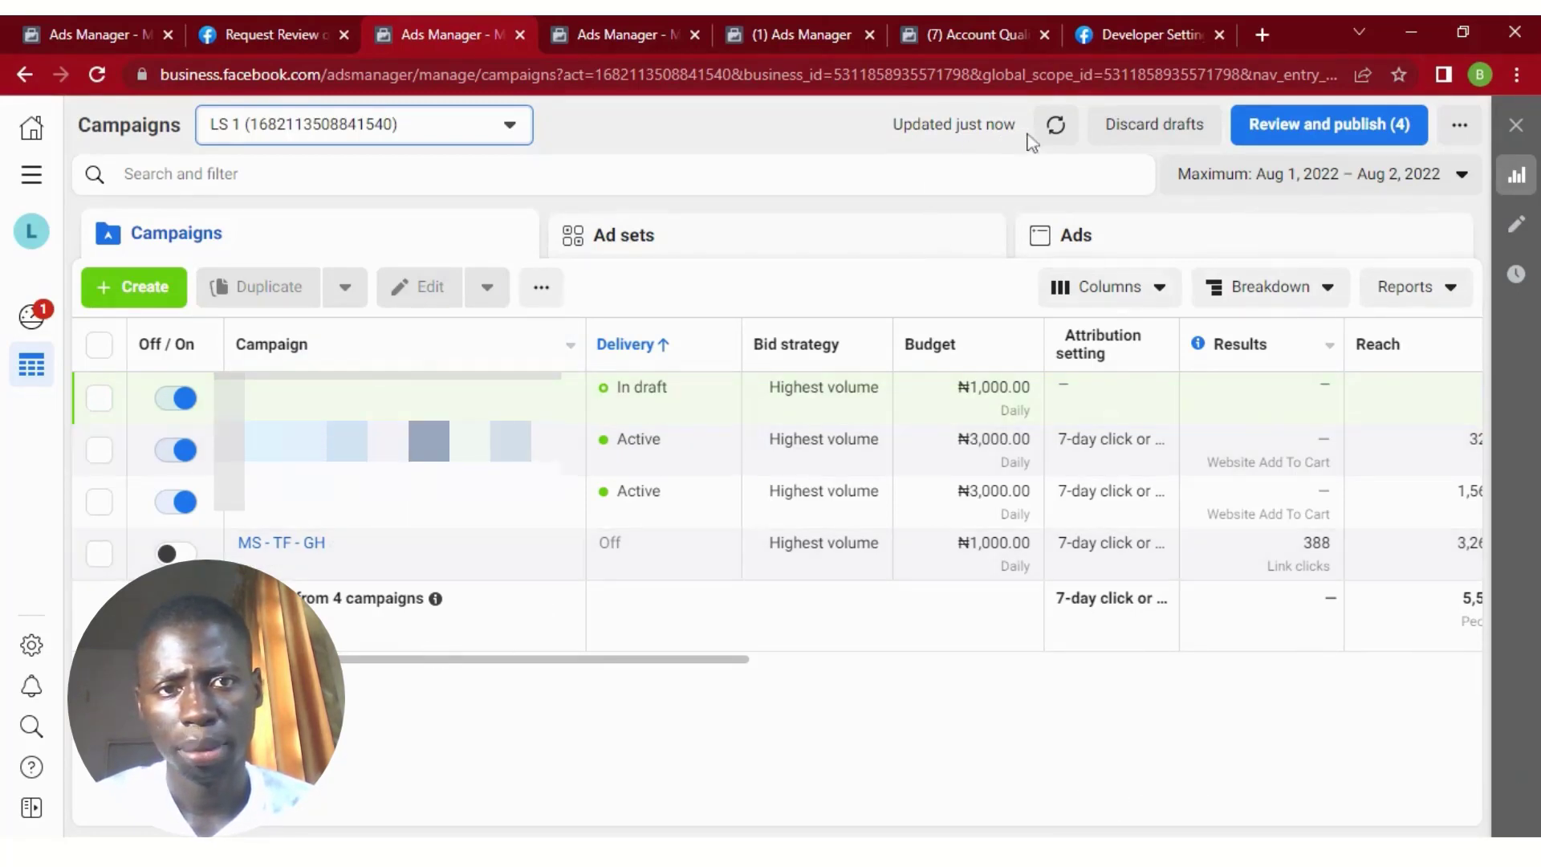
{"action": "left_click", "coordinate": [1056, 125]}
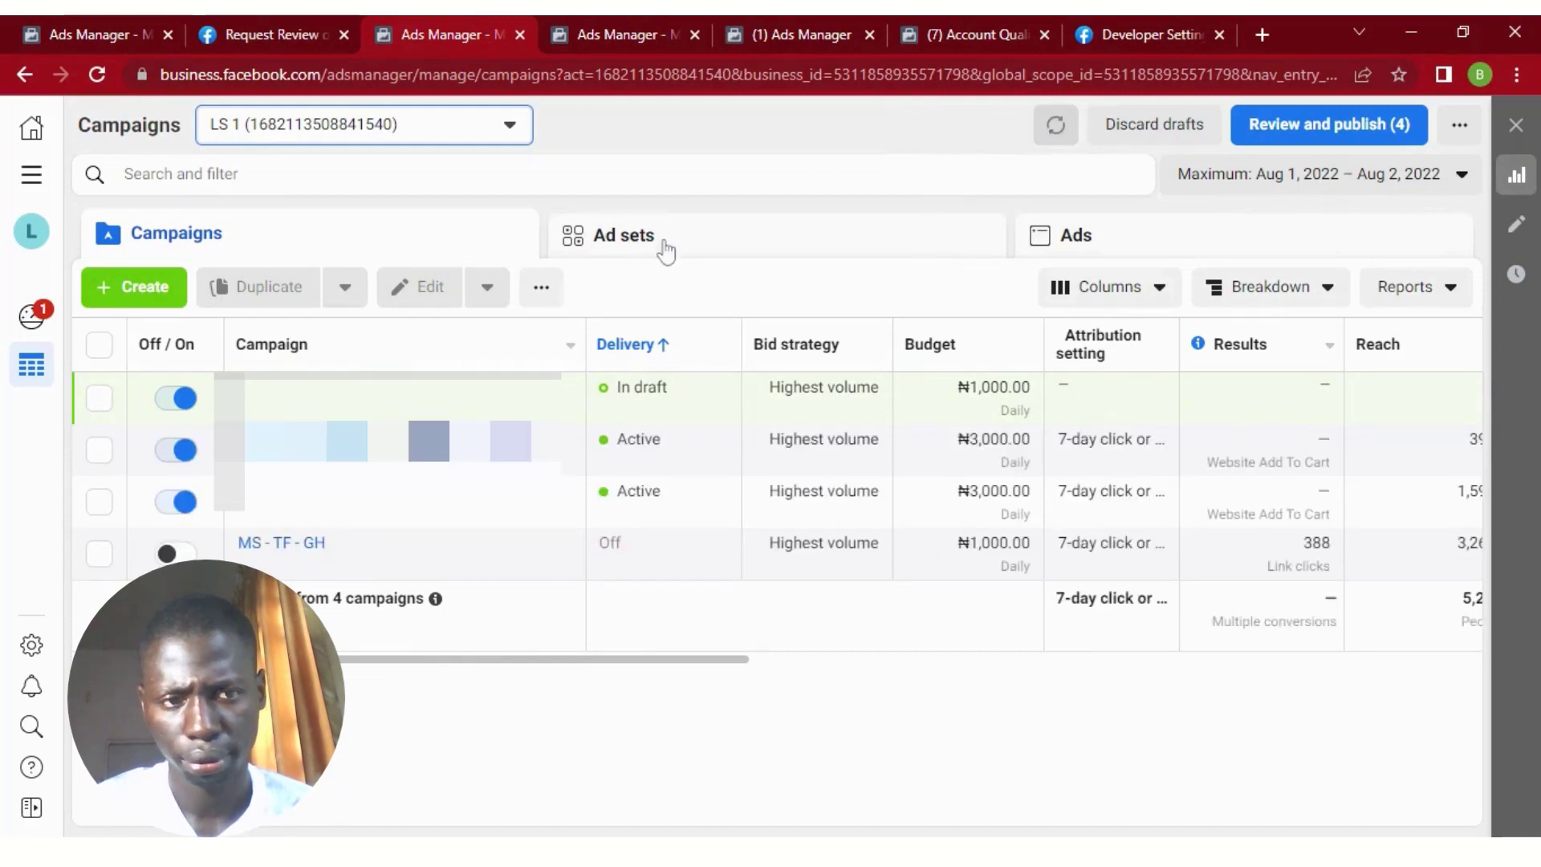
{"action": "left_click", "coordinate": [1053, 125]}
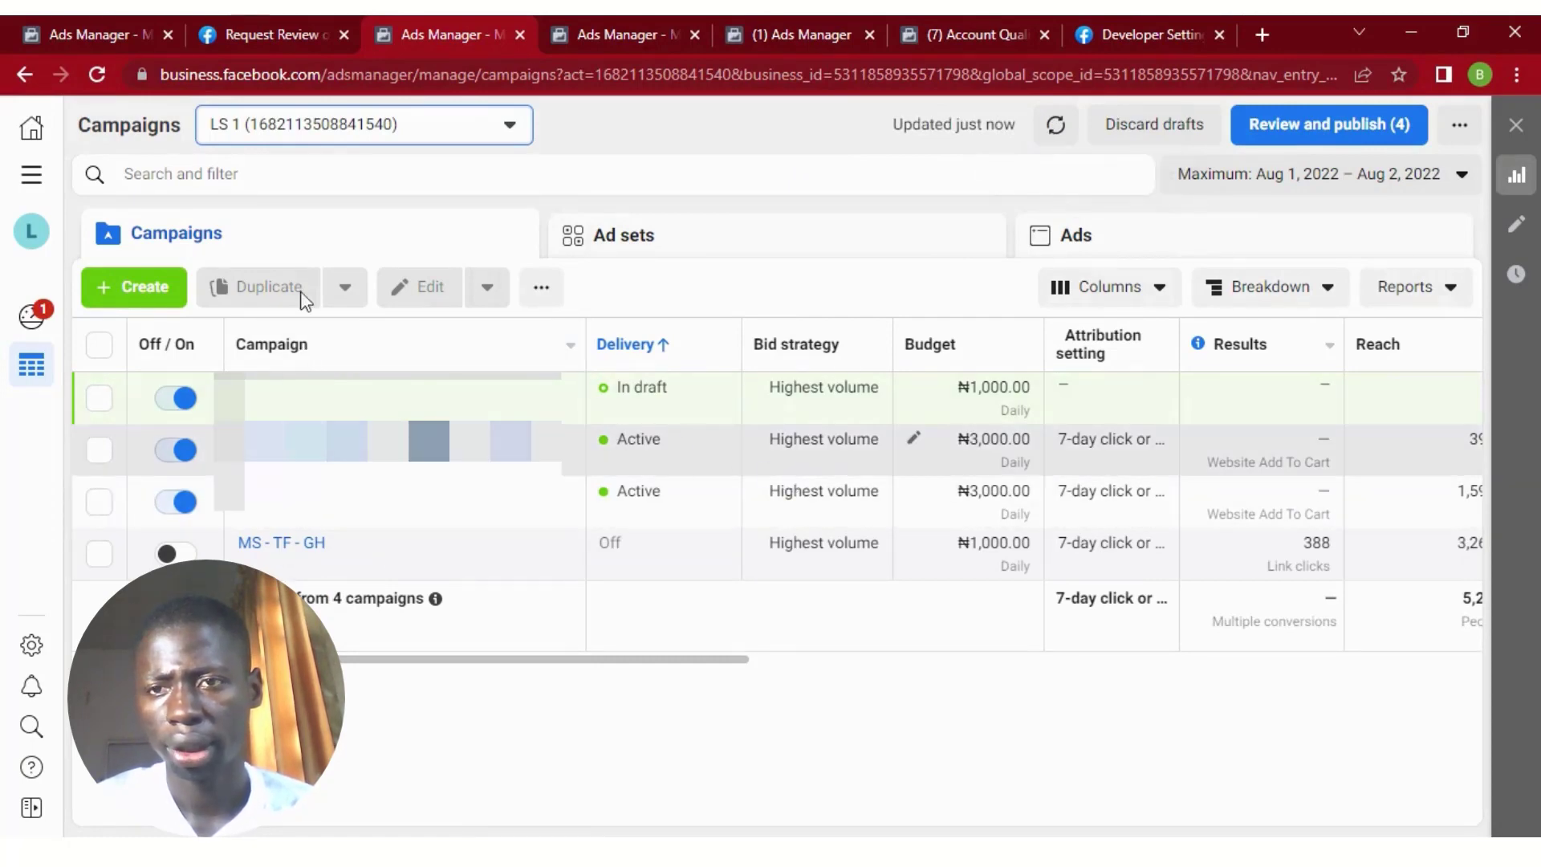
Search for "dele" and filter the campaign list by campaign delivery is Deleted.
{"action": "left_click", "coordinate": [309, 174]}
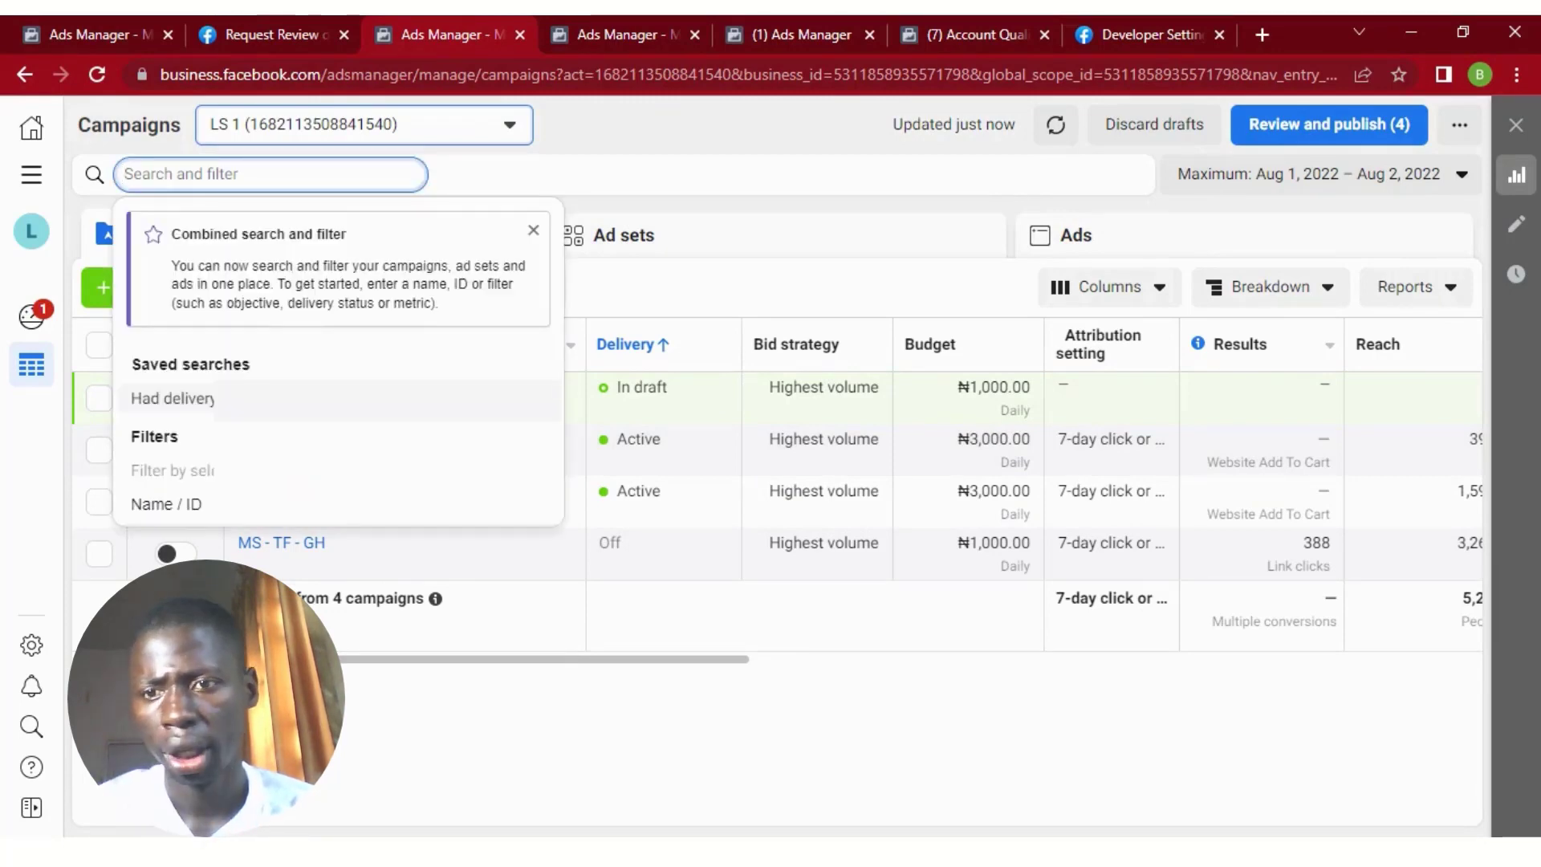
{"action": "type", "text": "dele"}
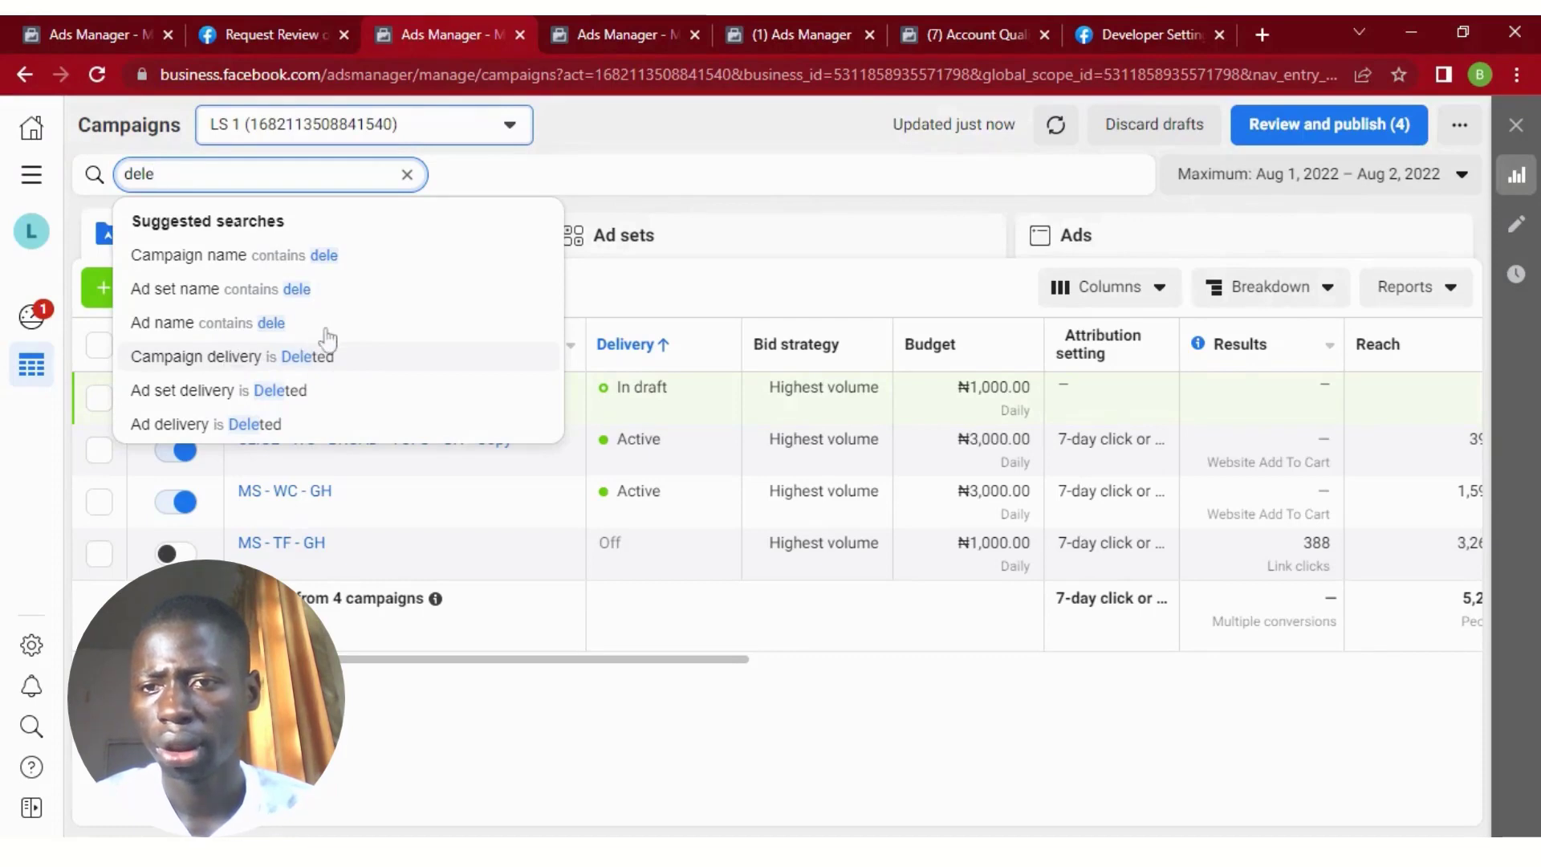
{"action": "left_click", "coordinate": [337, 352]}
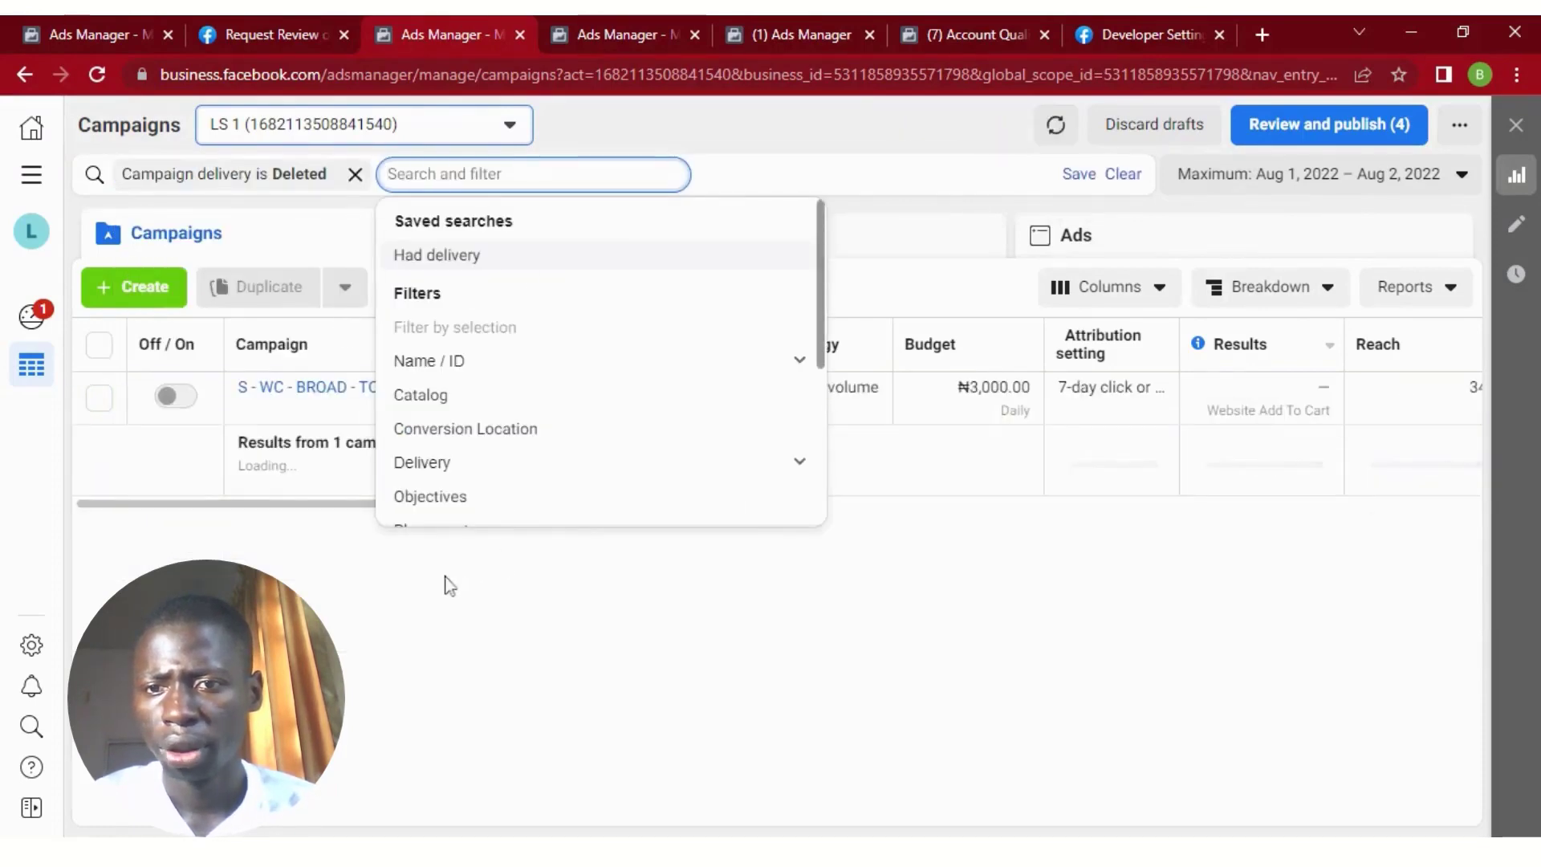
{"action": "left_click", "coordinate": [354, 603]}
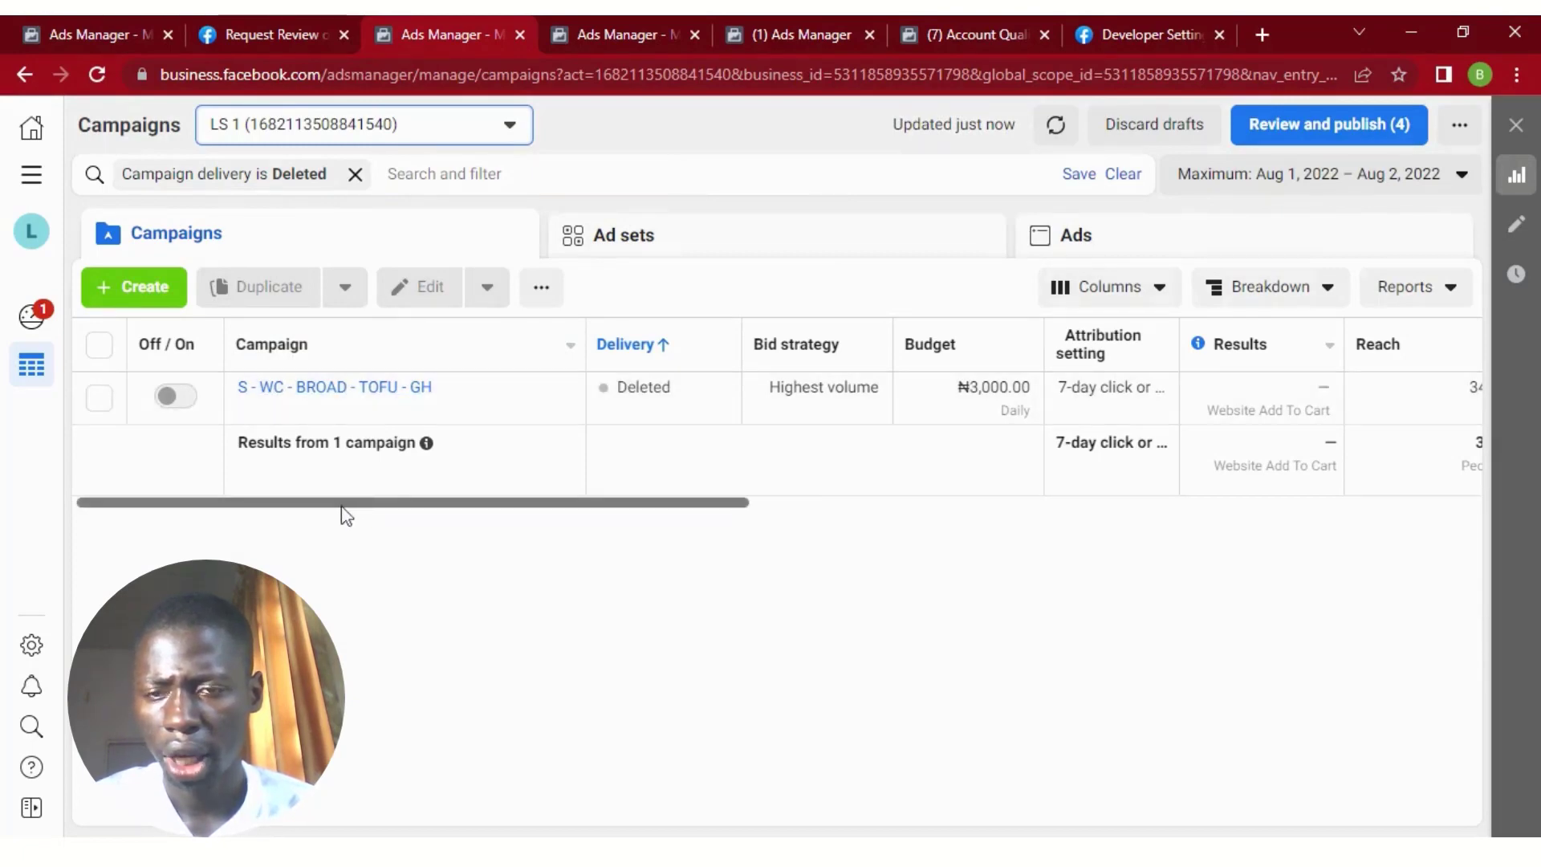
{"action": "mouse_move", "coordinate": [332, 509]}
{"action": "left_mouse_down"}
{"action": "mouse_move", "coordinate": [674, 520]}
{"action": "mouse_move", "coordinate": [932, 492]}
{"action": "mouse_move", "coordinate": [319, 513]}
{"action": "left_mouse_up"}
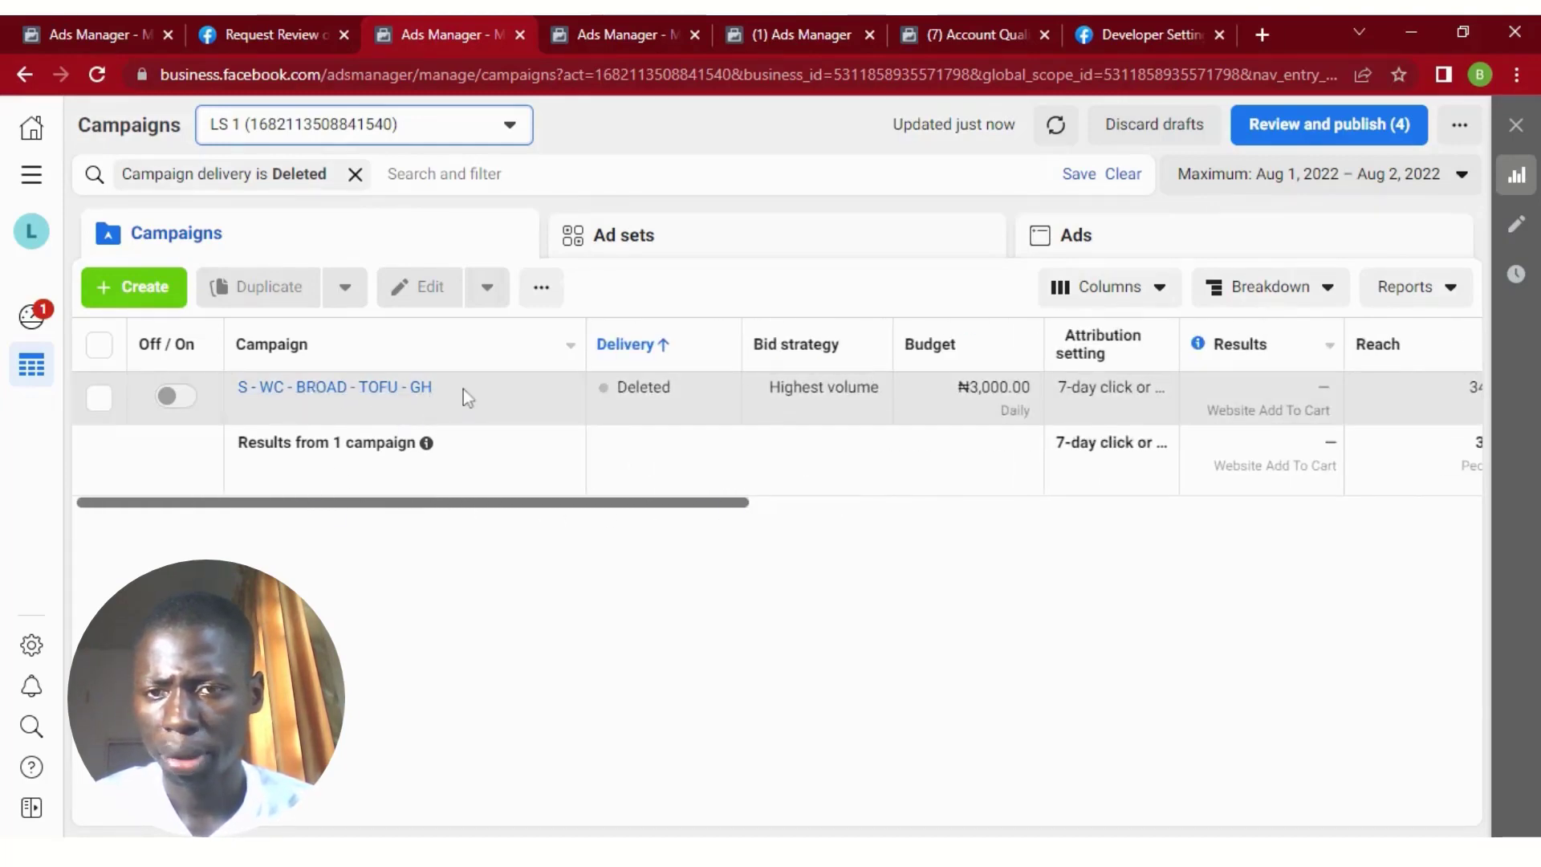
Check the ad sets and ads levels under the deleted-campaign filter, then return to the campaign list.
{"action": "left_click", "coordinate": [665, 245]}
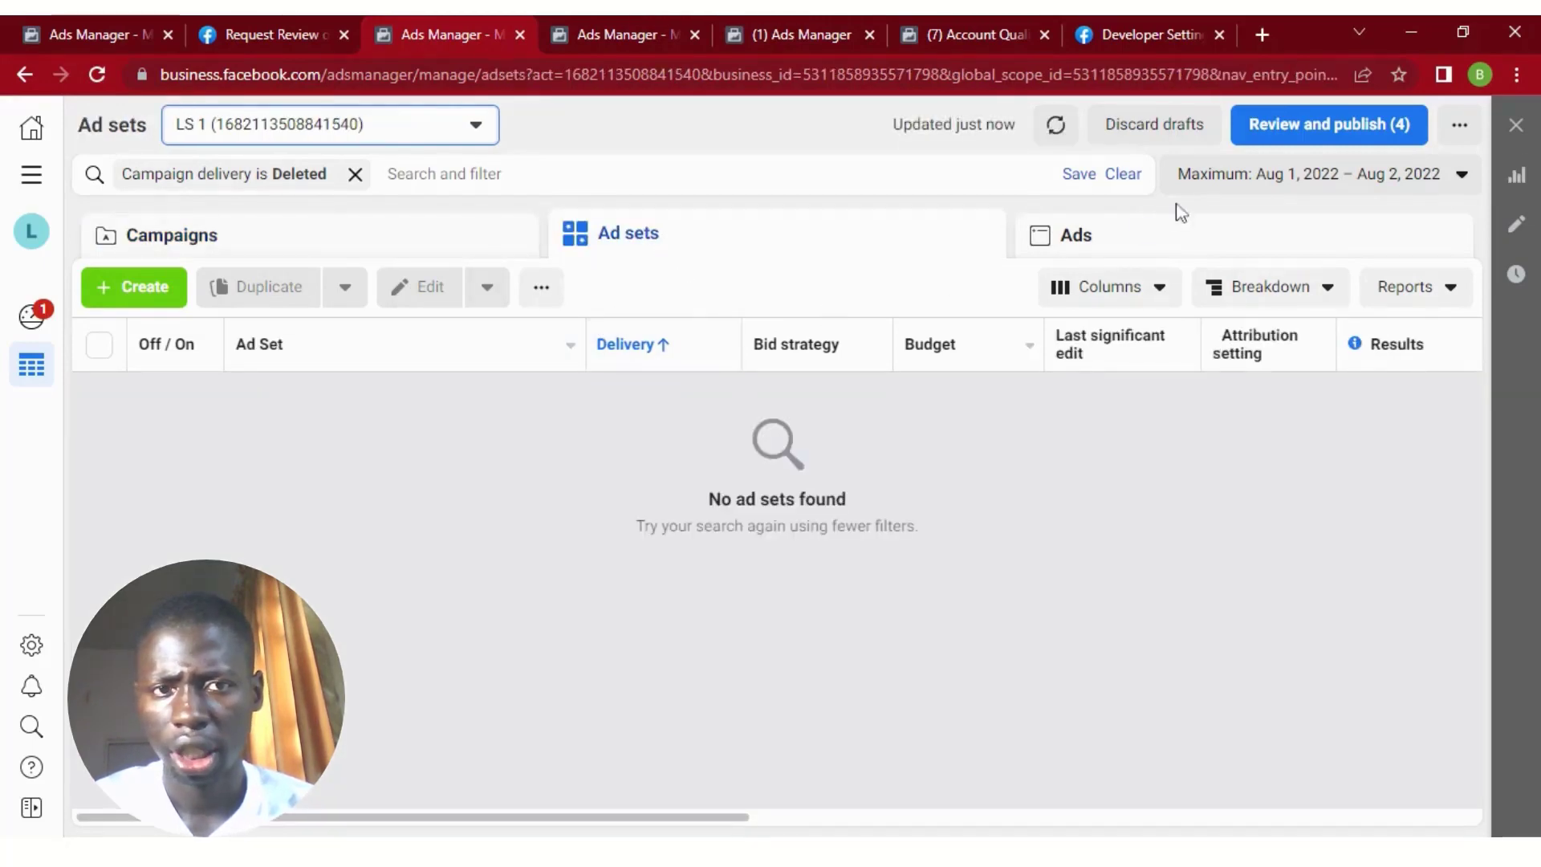
{"action": "left_click", "coordinate": [1194, 240]}
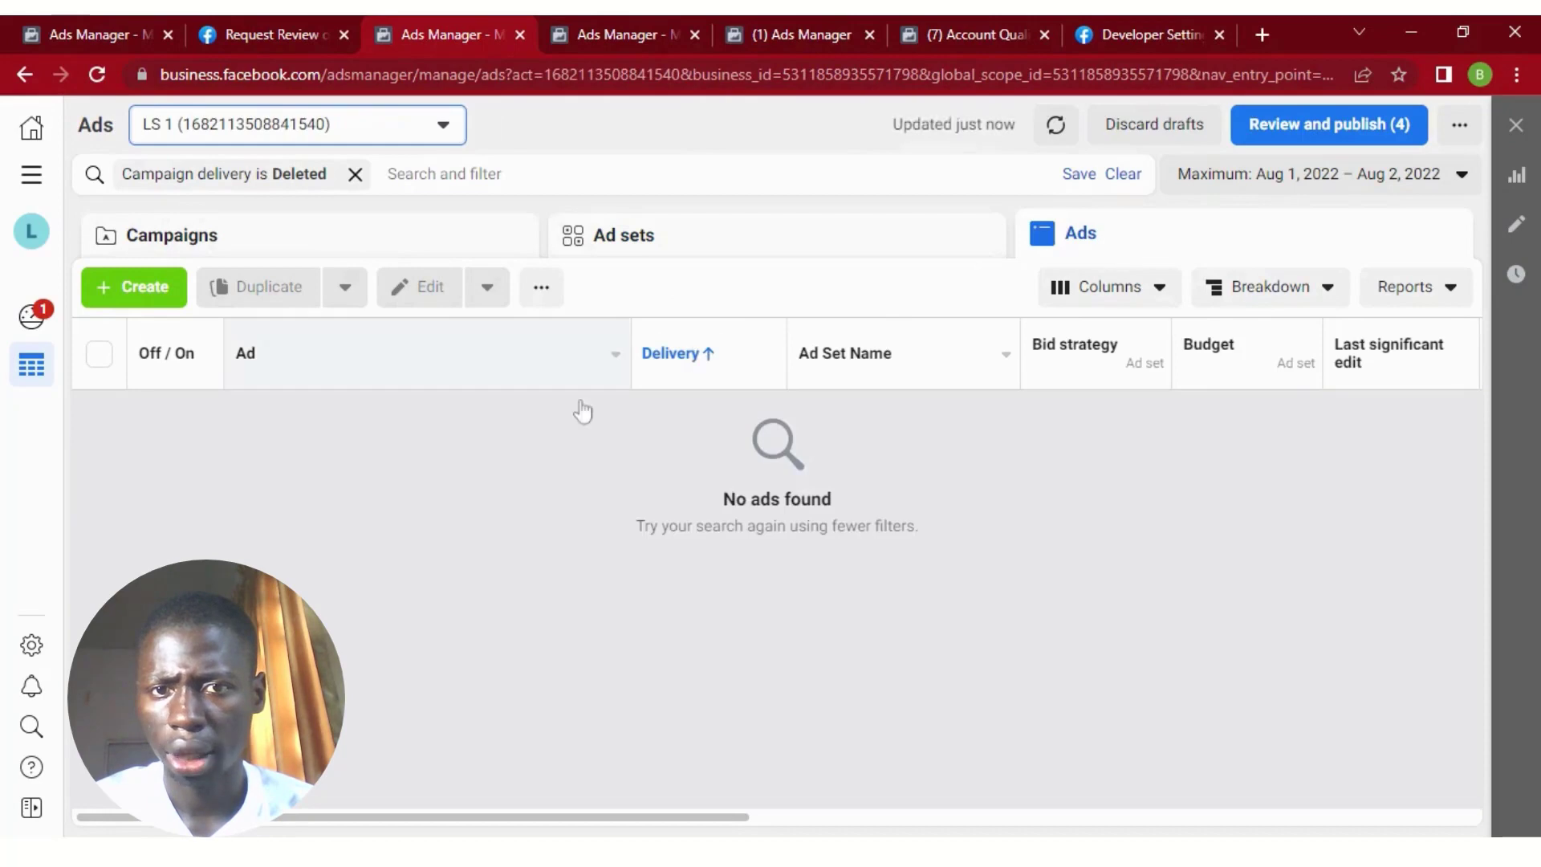
{"action": "left_click", "coordinate": [426, 241]}
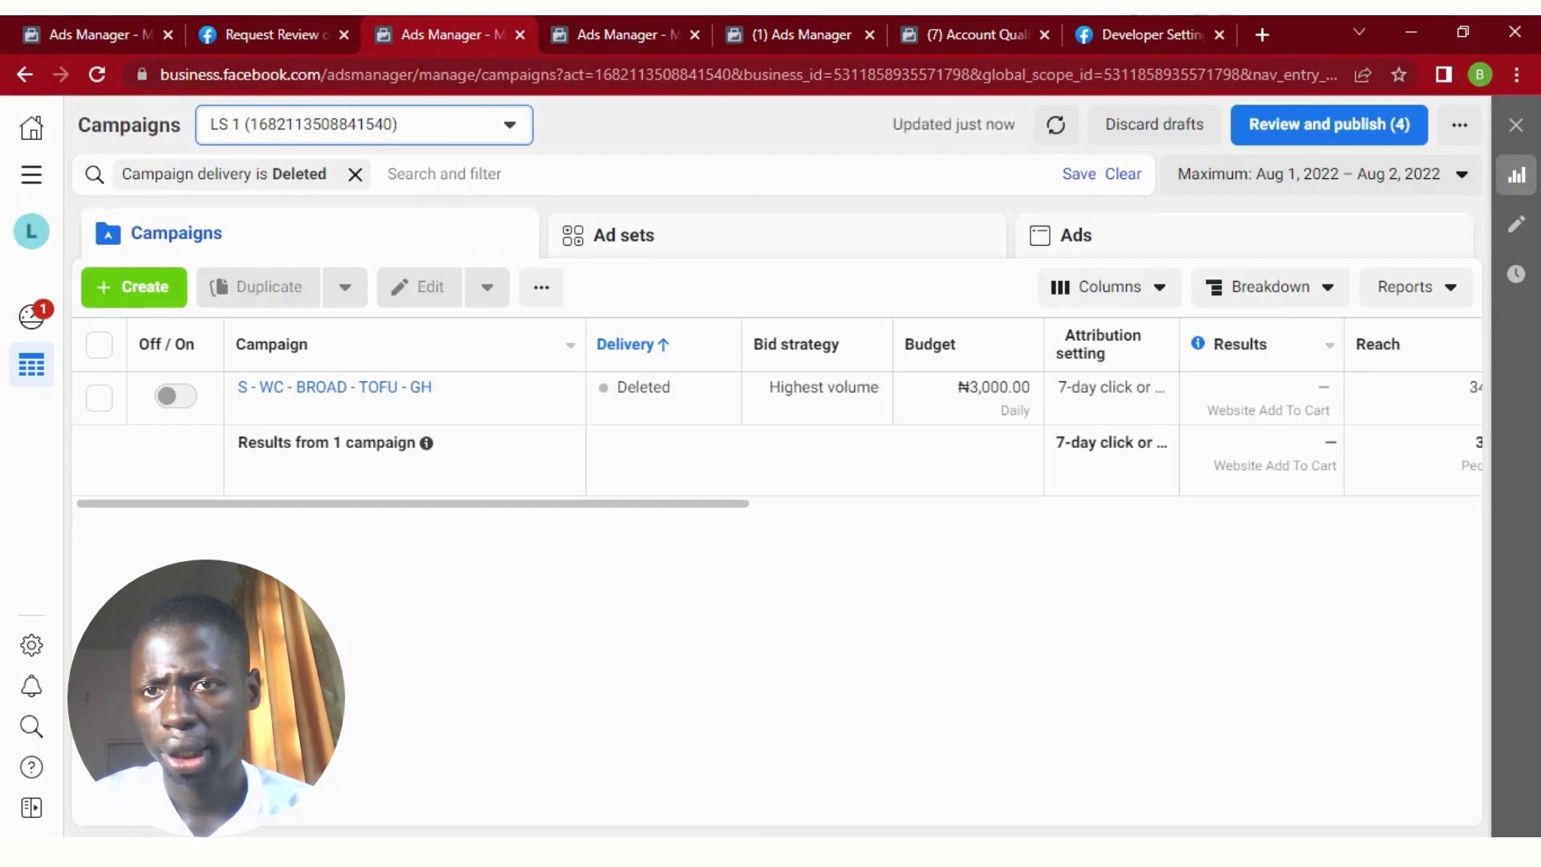
Add two more filters to the search: ad set delivery is Deleted and ad delivery is Deleted.
{"action": "left_click", "coordinate": [450, 174]}
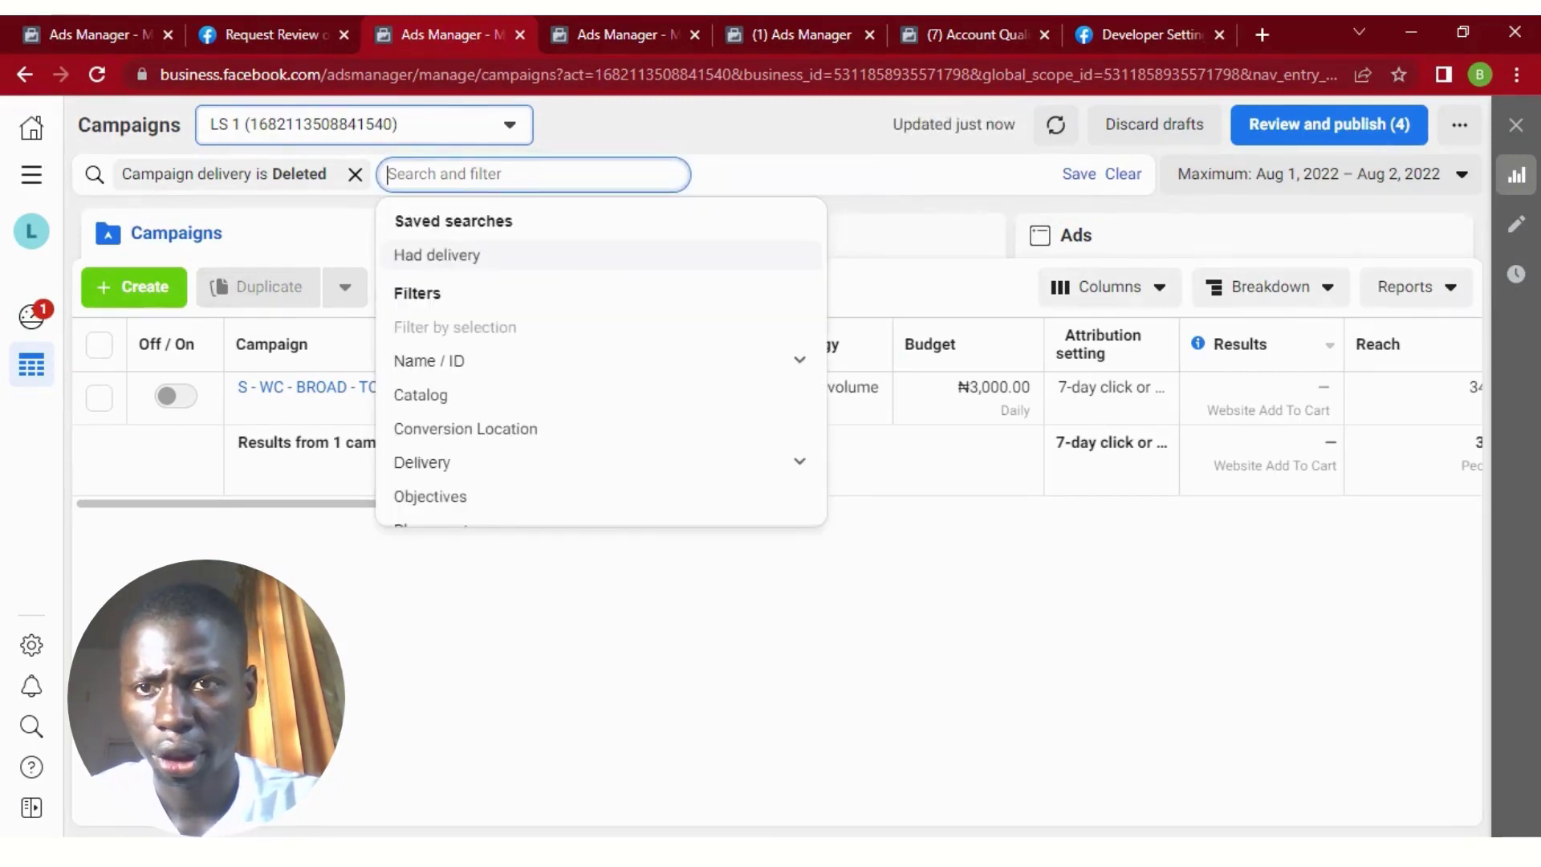
{"action": "type", "text": "Del"}
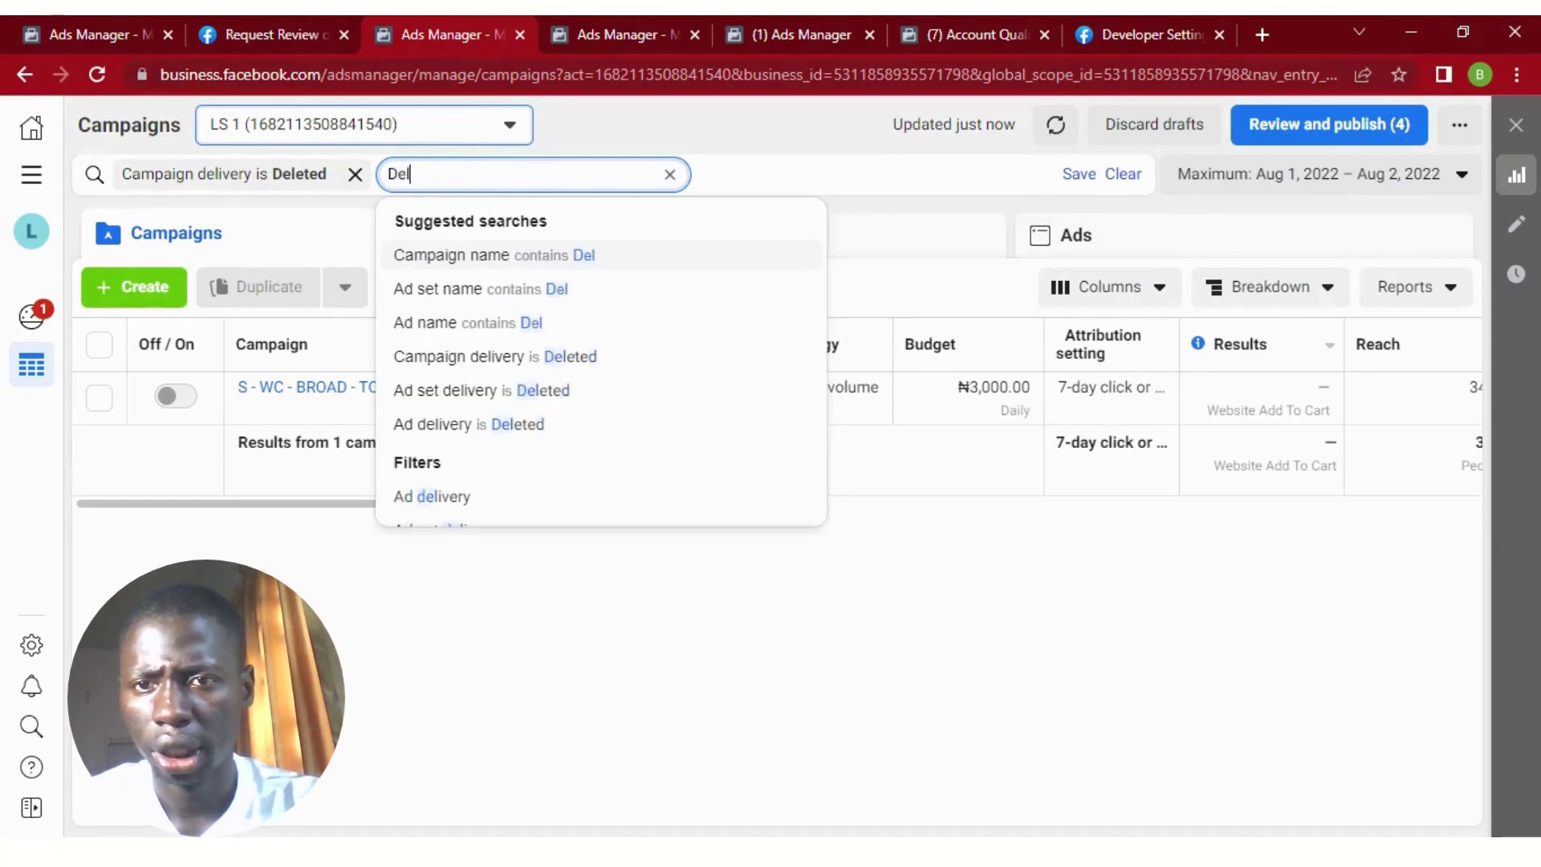
{"action": "left_click", "coordinate": [466, 399]}
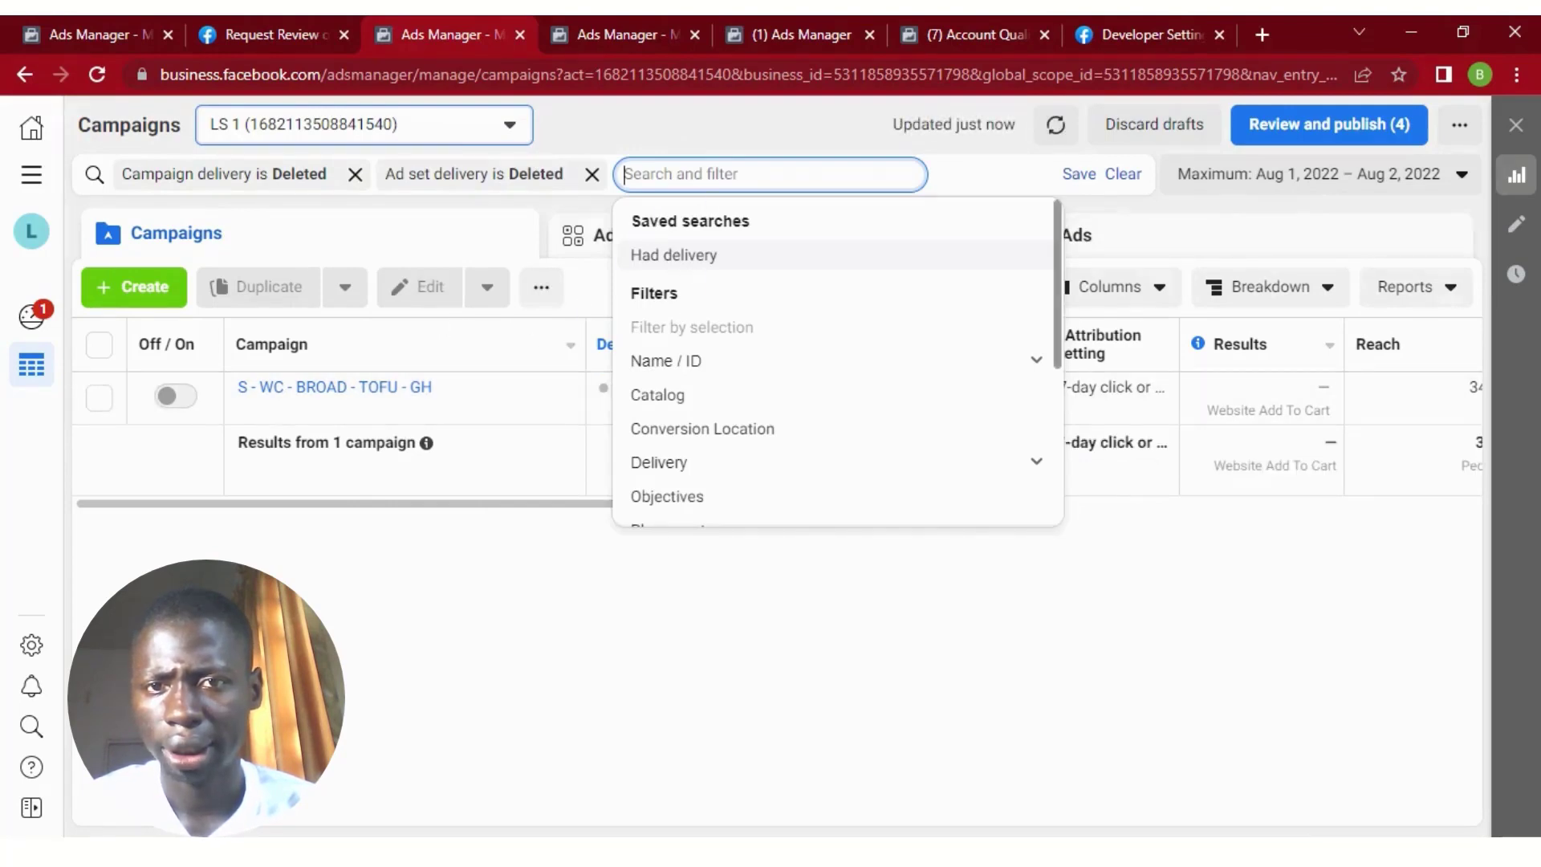
{"action": "type", "text": "Dele"}
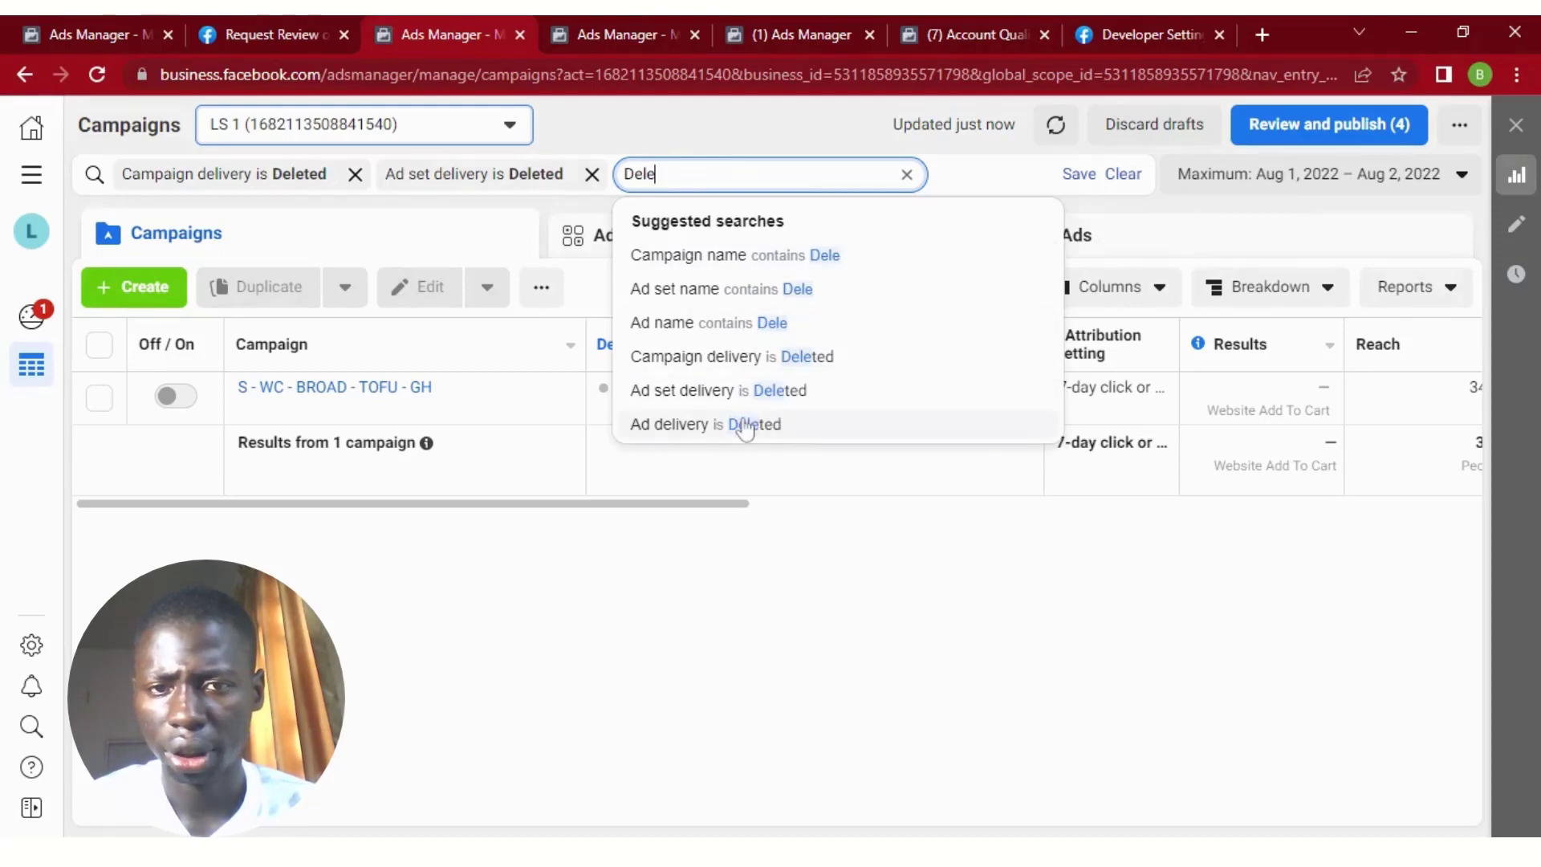
{"action": "left_click", "coordinate": [745, 426]}
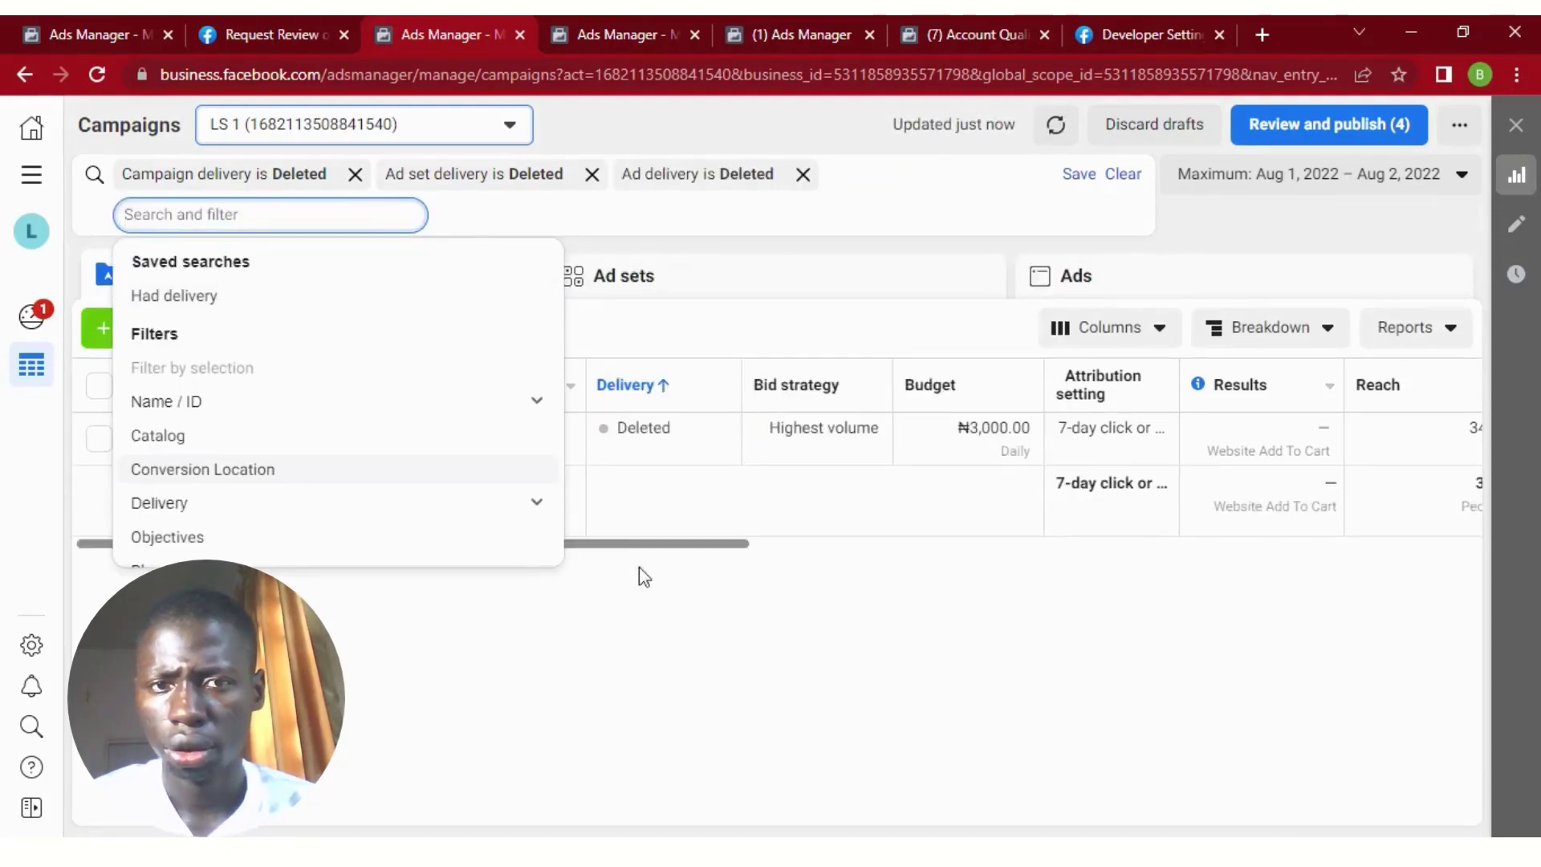
{"action": "left_click", "coordinate": [640, 603]}
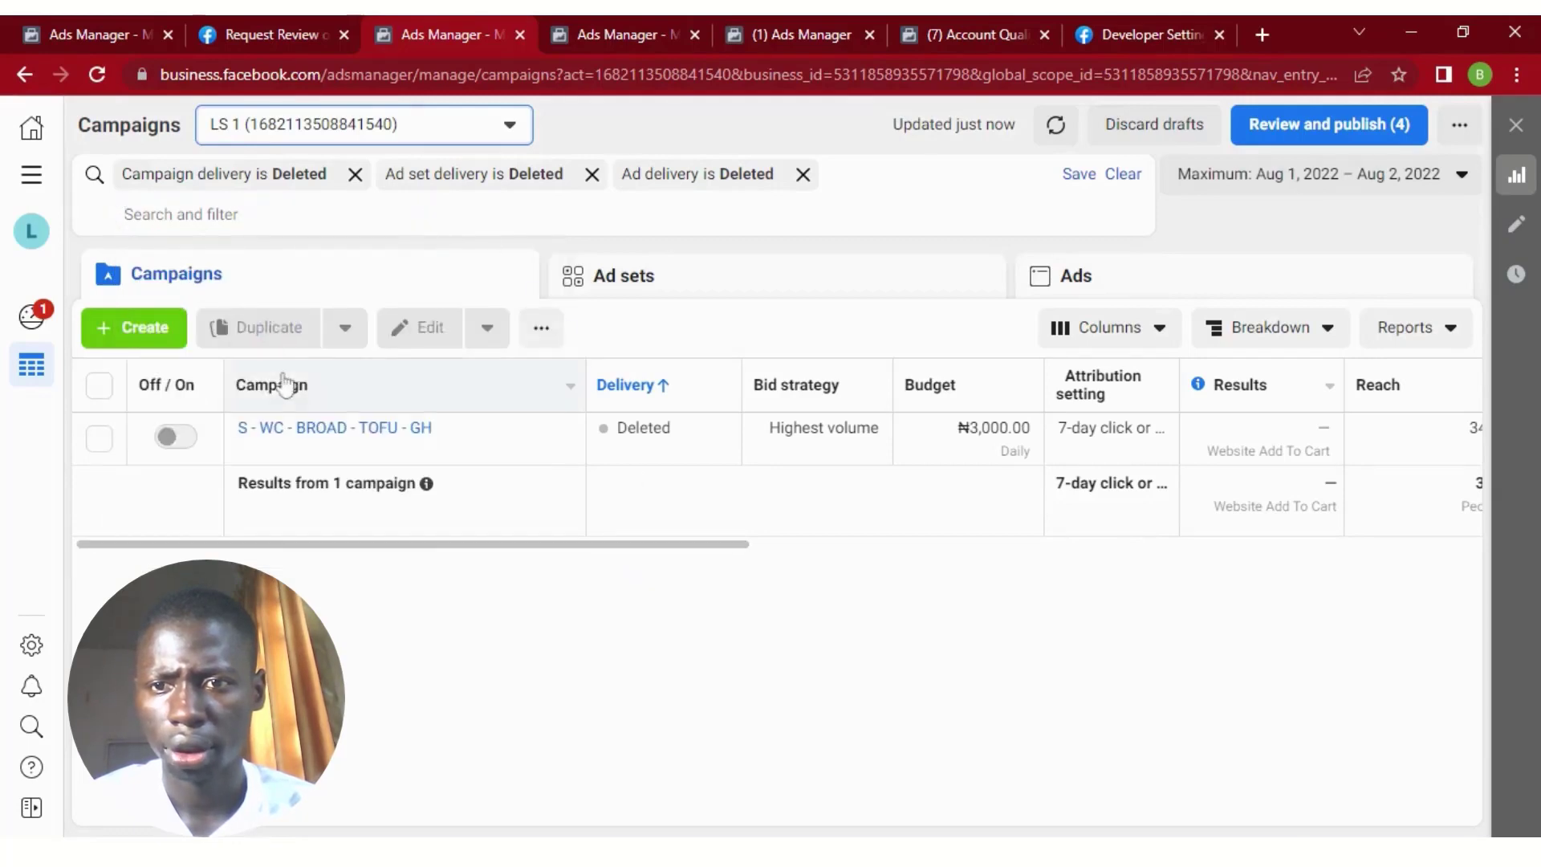
Select the deleted S - WC - BROAD - TOFU - GH campaign, review its deleted ad set and ads, and return to the campaign list.
{"action": "left_click", "coordinate": [505, 438]}
{"action": "left_click", "coordinate": [699, 282]}
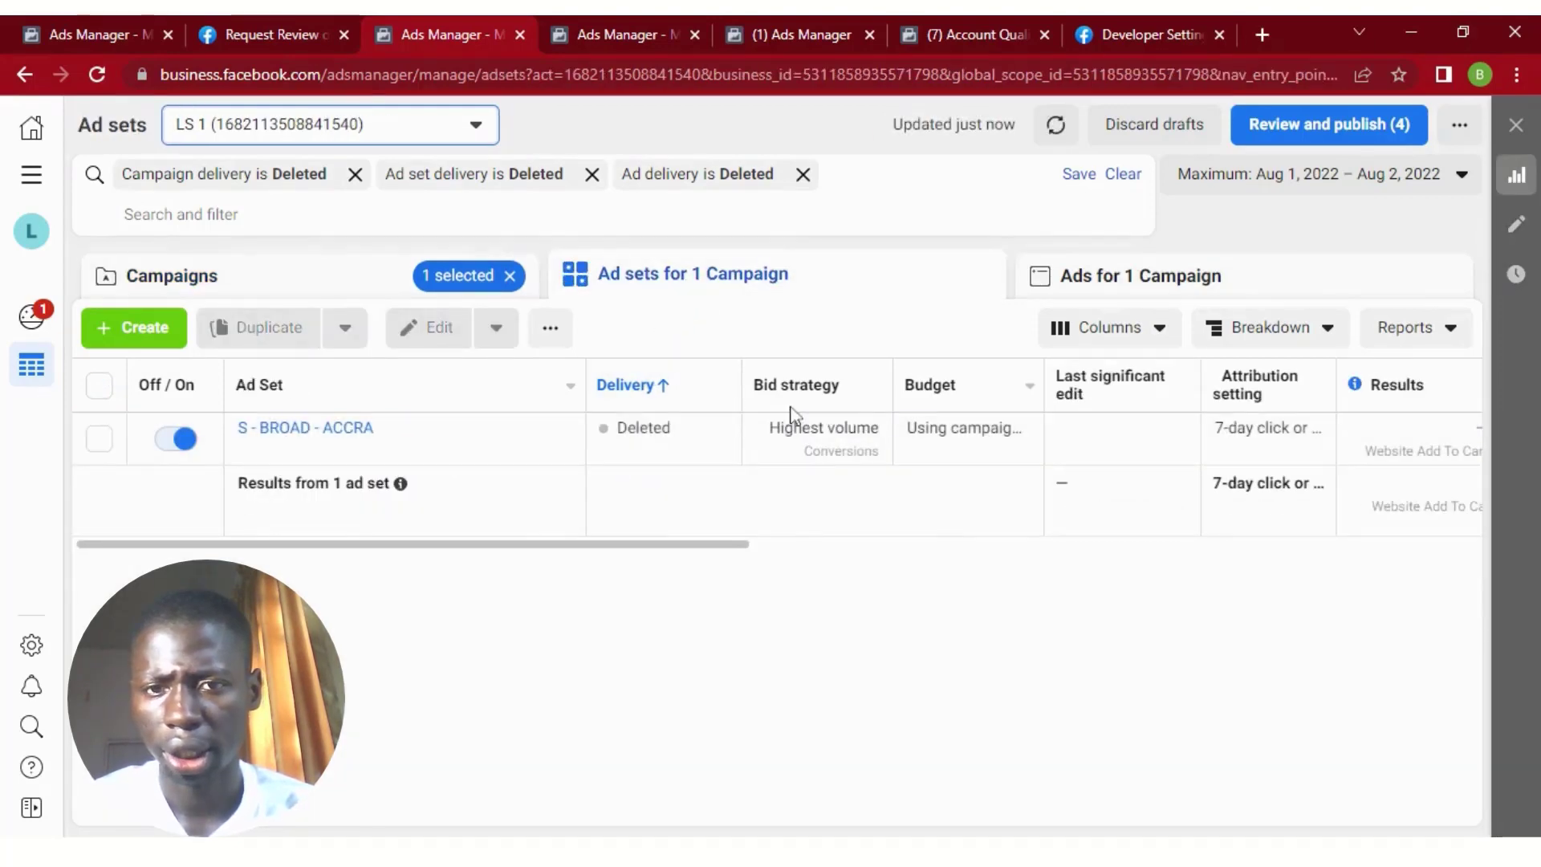
{"action": "left_click", "coordinate": [1175, 291]}
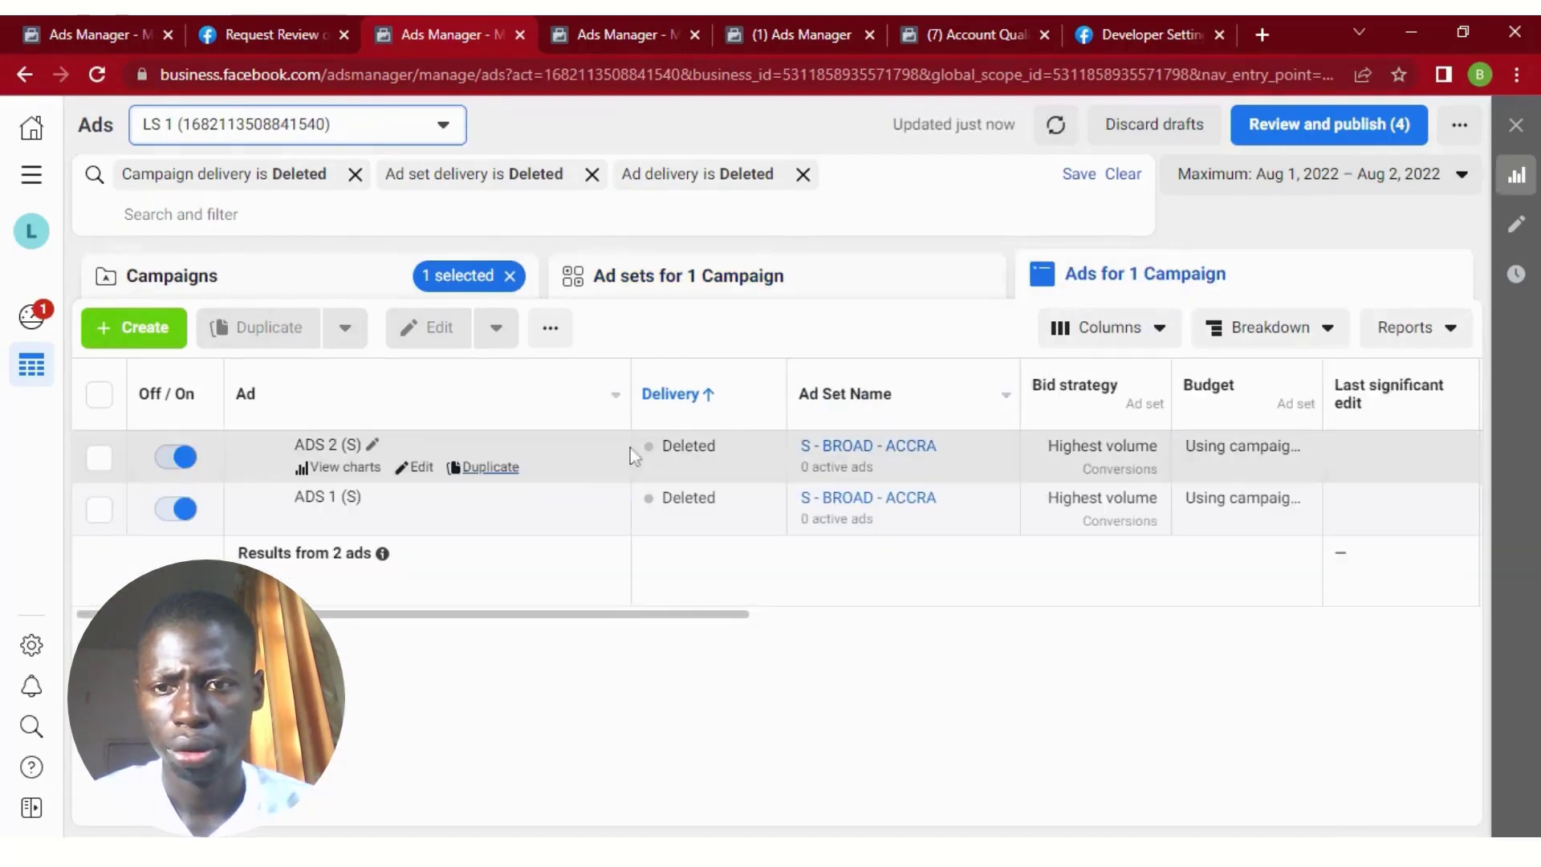
{"action": "left_click_drag", "start_coordinate": [508, 604], "coordinate": [1147, 627]}
{"action": "left_click_drag", "start_coordinate": [1036, 631], "coordinate": [361, 626]}
{"action": "left_click", "coordinate": [325, 279]}
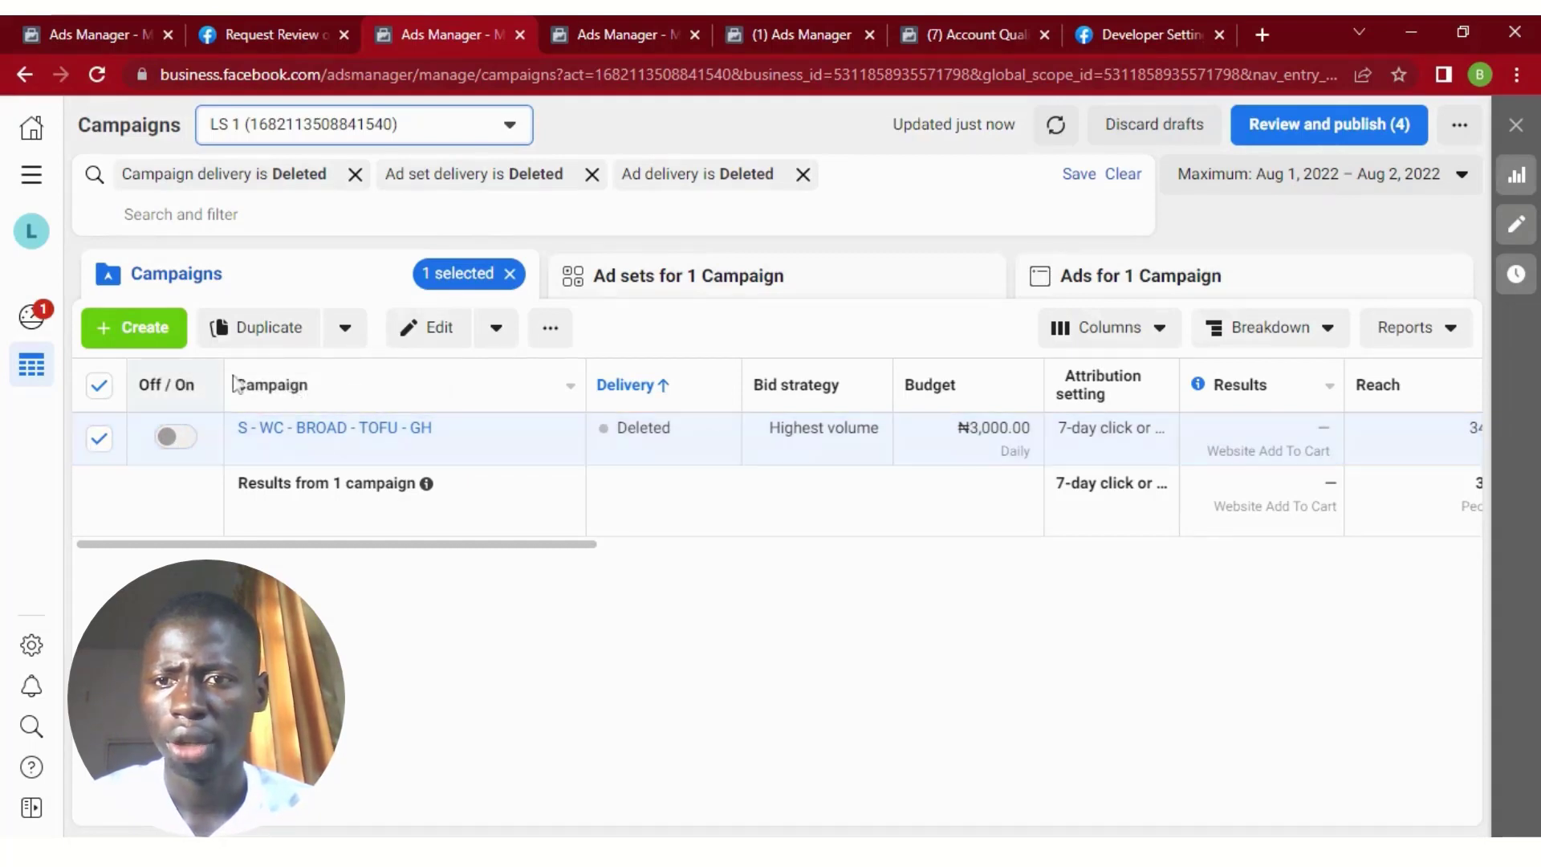
Duplicate the deleted campaign as one new campaign and review the copy's settings down to its budget and bid strategy.
{"action": "left_click", "coordinate": [281, 330]}
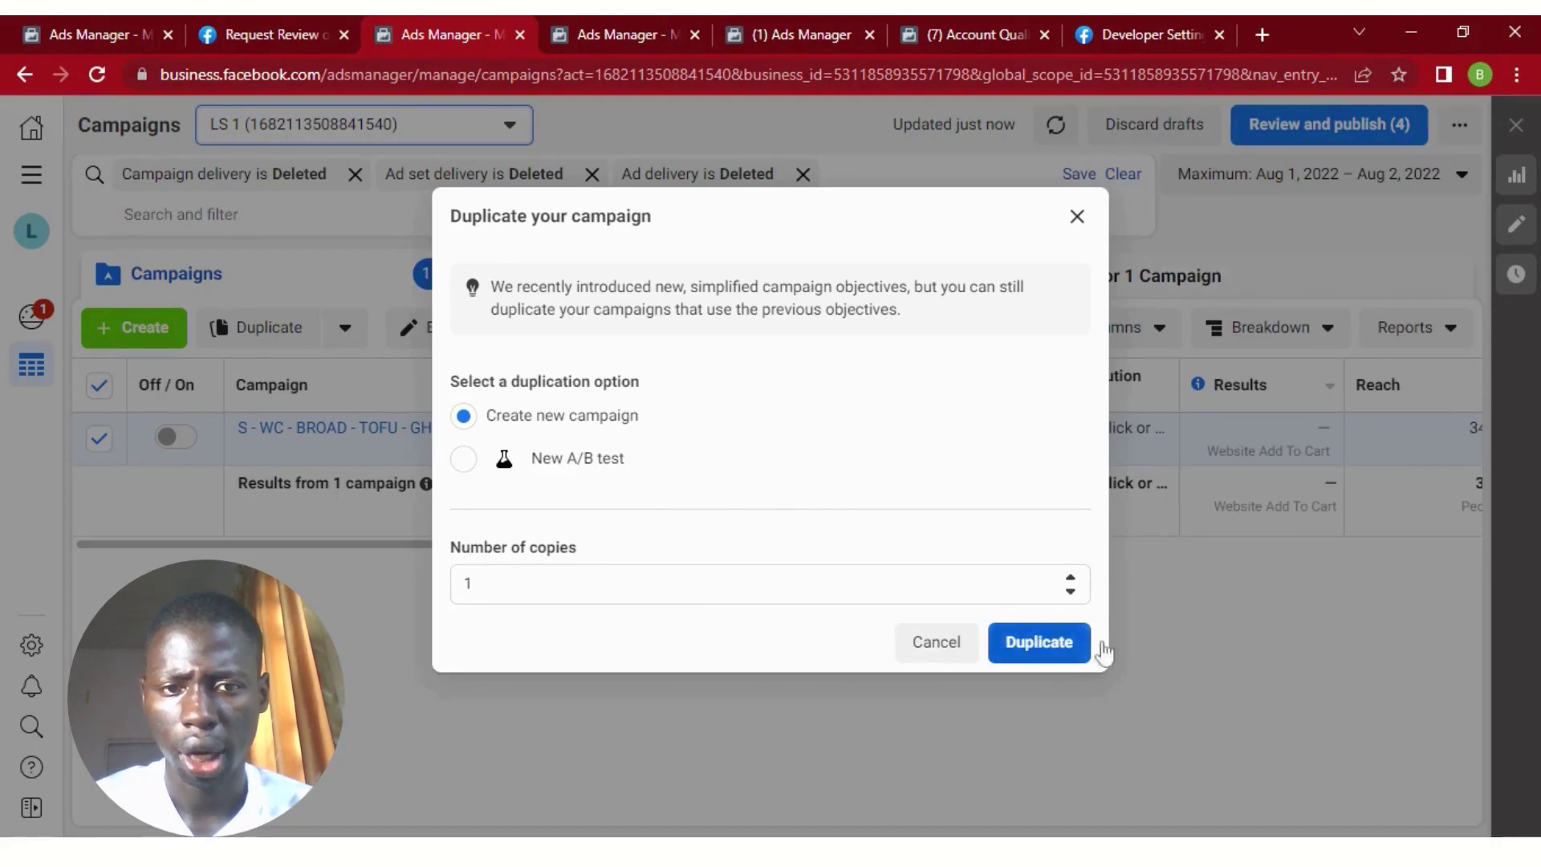
{"action": "left_click", "coordinate": [1039, 644]}
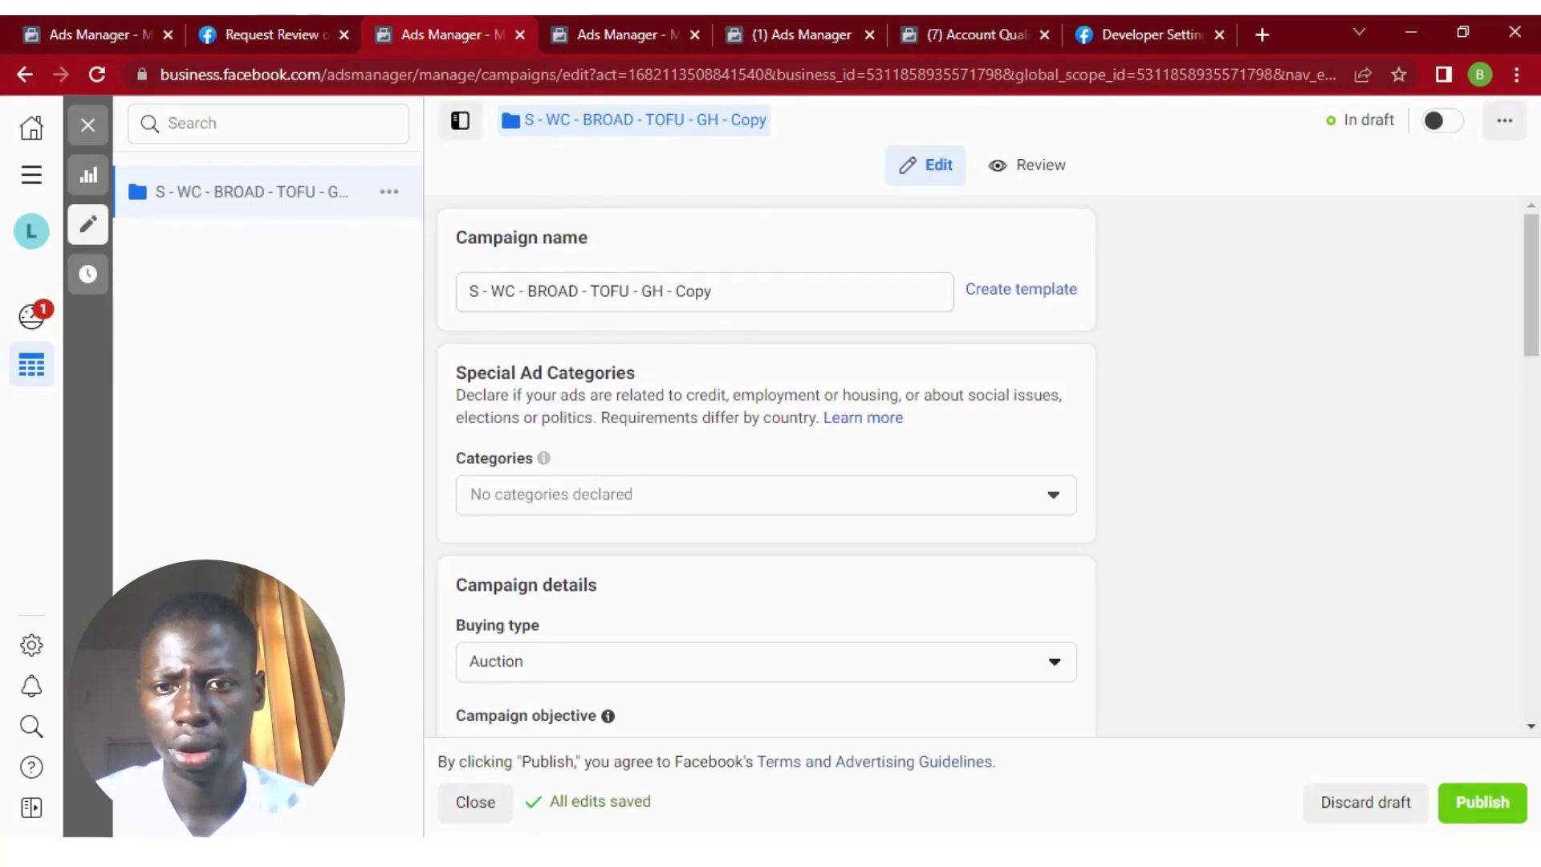
{"action": "scroll", "coordinate": [544, 458], "scroll_direction": "down", "scroll_amount": 12}
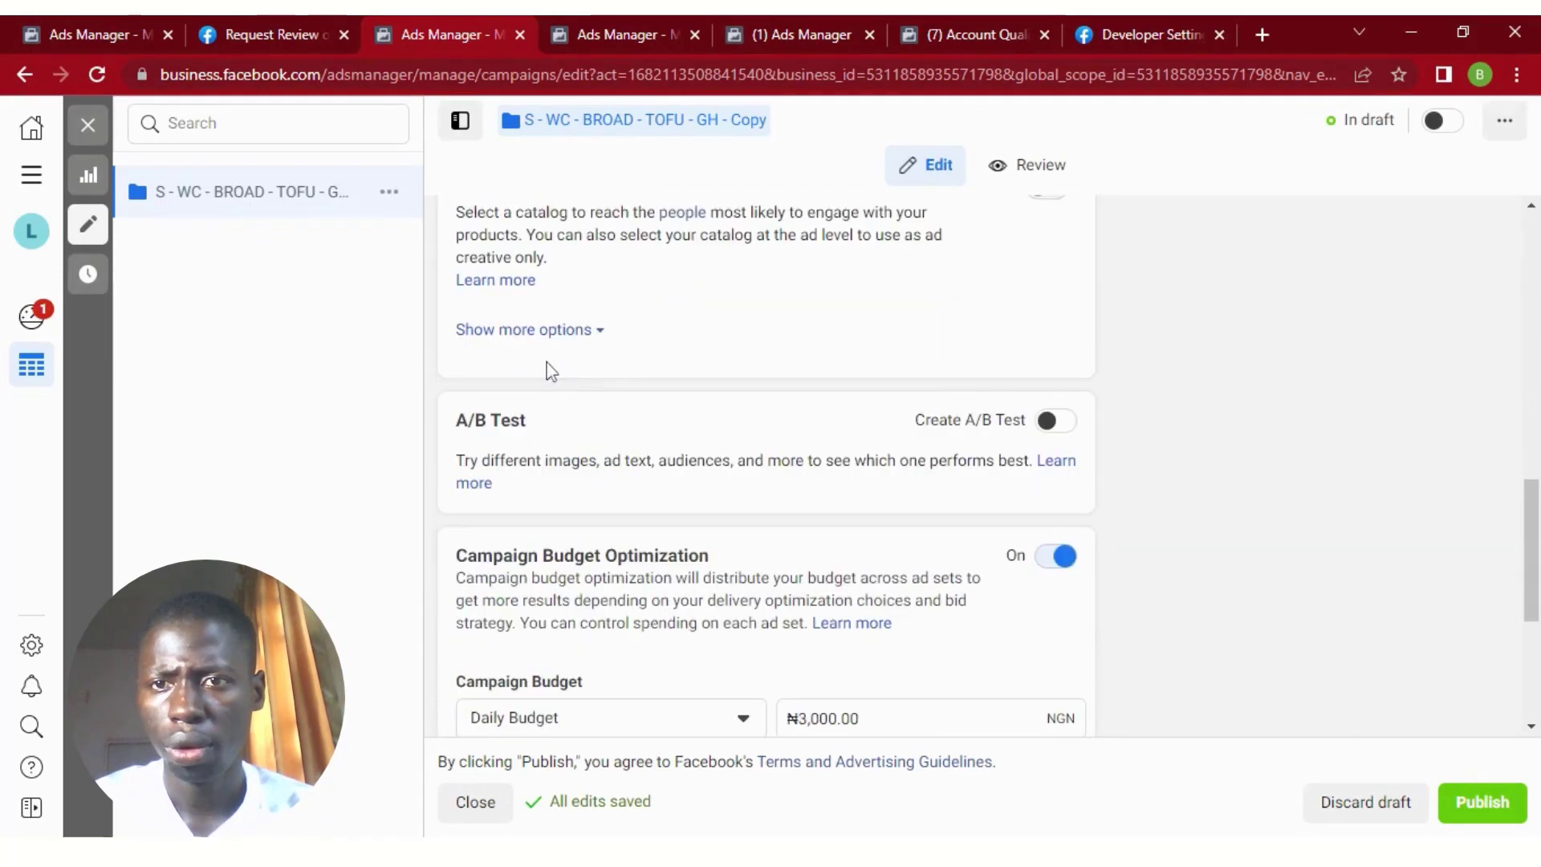
{"action": "scroll", "coordinate": [696, 321], "scroll_direction": "down", "scroll_amount": 4}
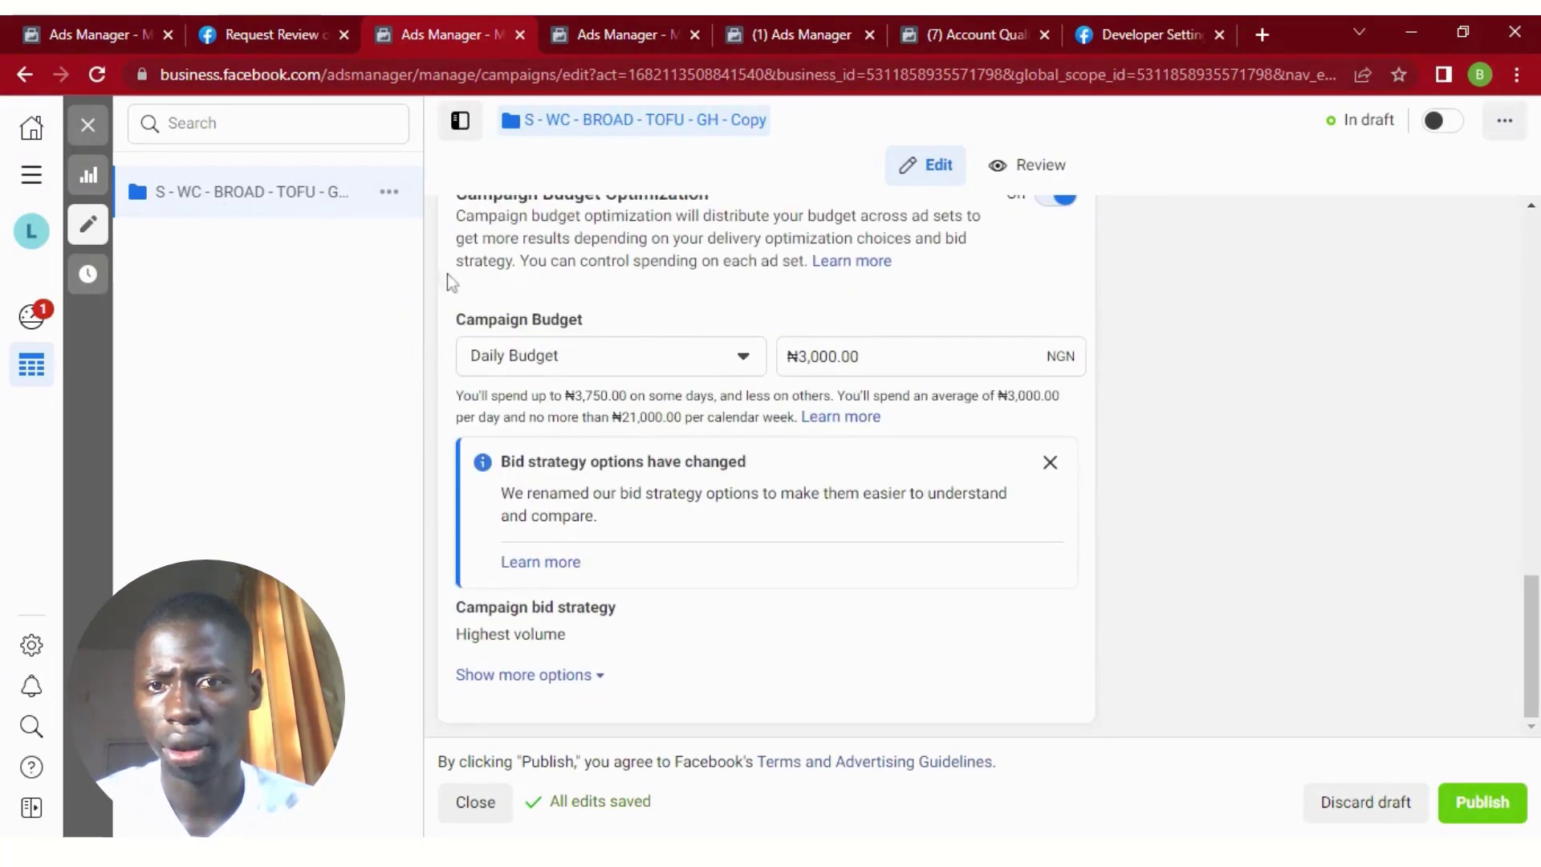
Close the campaign editor and publish only the S - WC - BROAD - TOFU - GH - Copy draft, excluding MS - TF - GH - TOOFU - GH.
{"action": "left_click", "coordinate": [88, 124]}
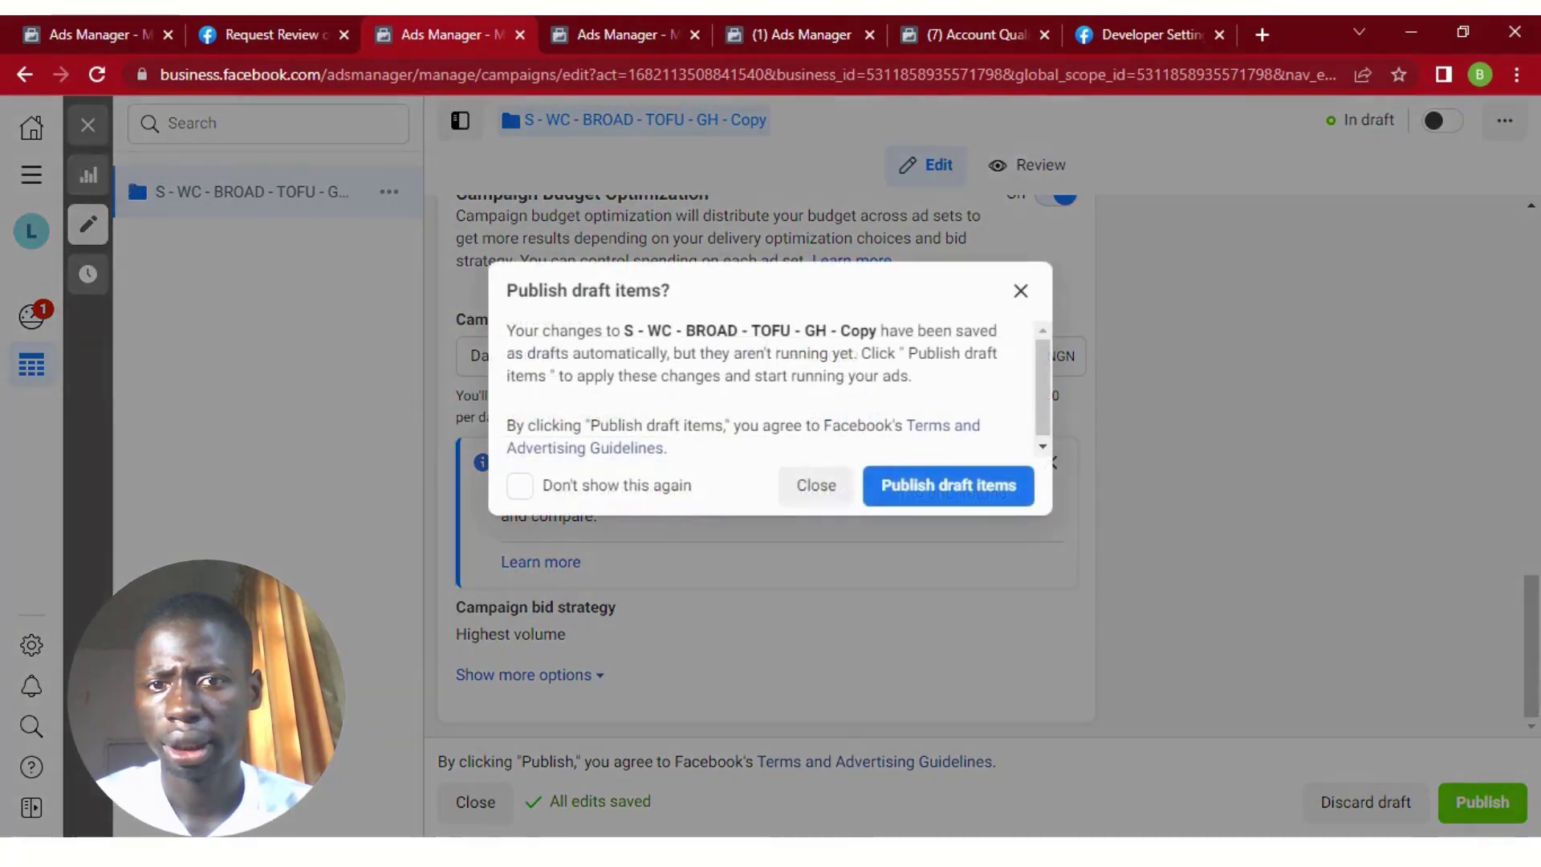
{"action": "left_click", "coordinate": [815, 486]}
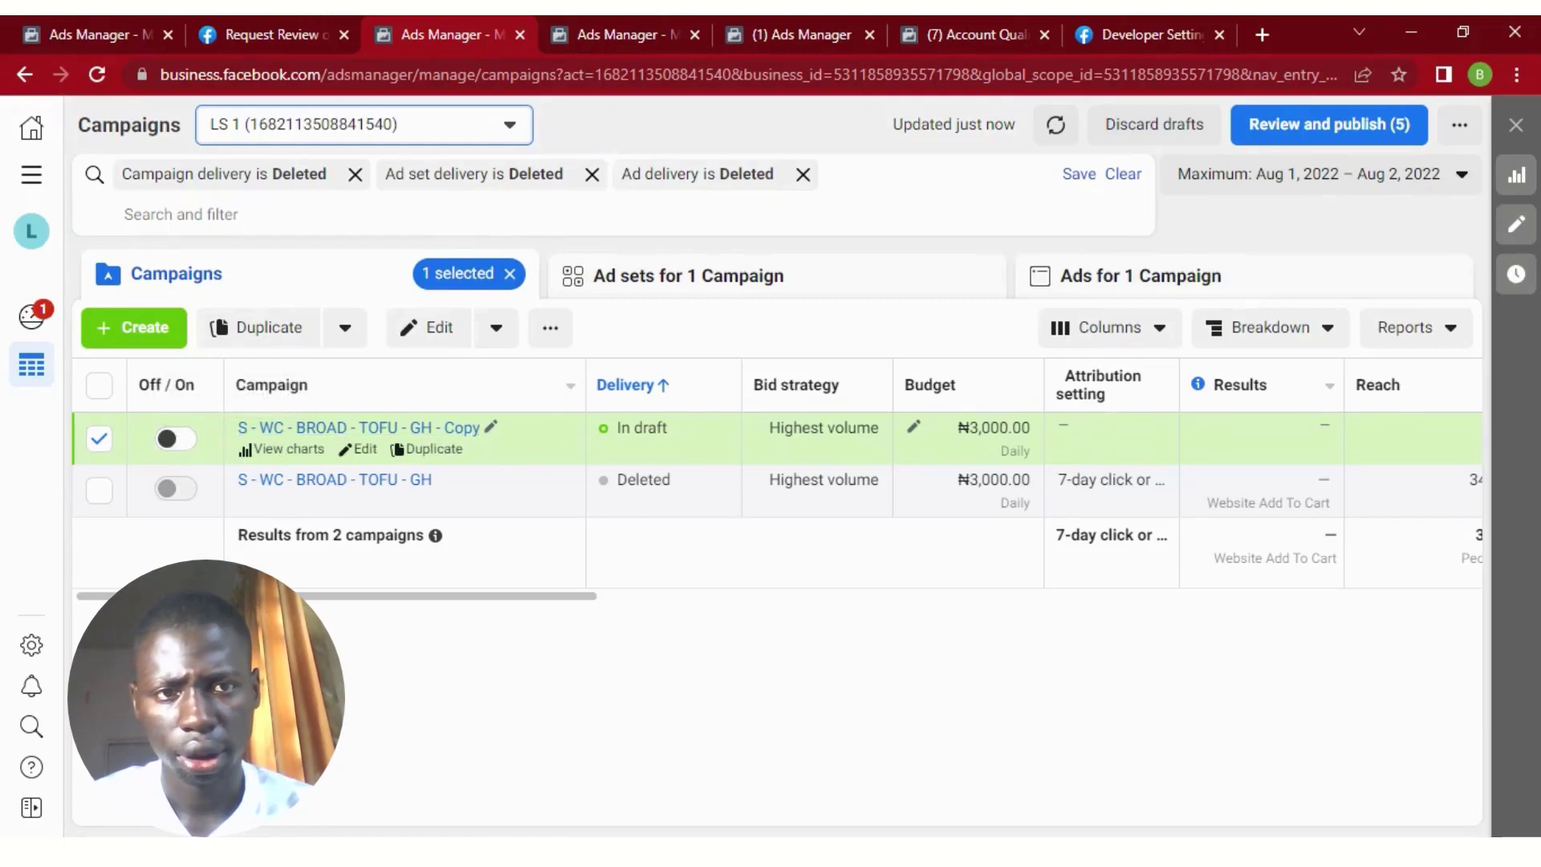
{"action": "left_click", "coordinate": [1308, 126]}
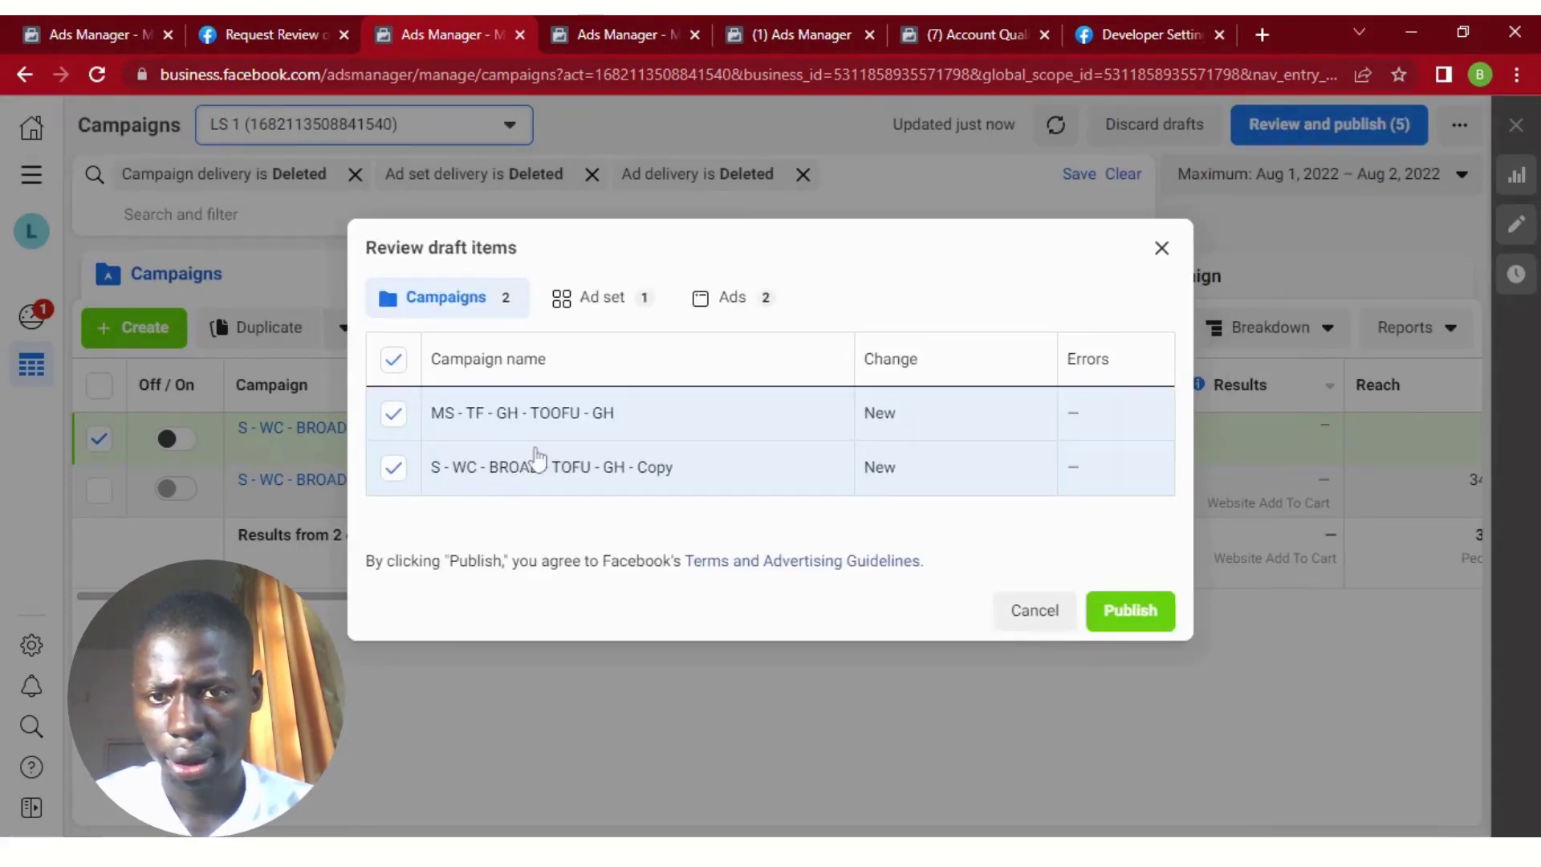
{"action": "left_click", "coordinate": [394, 414]}
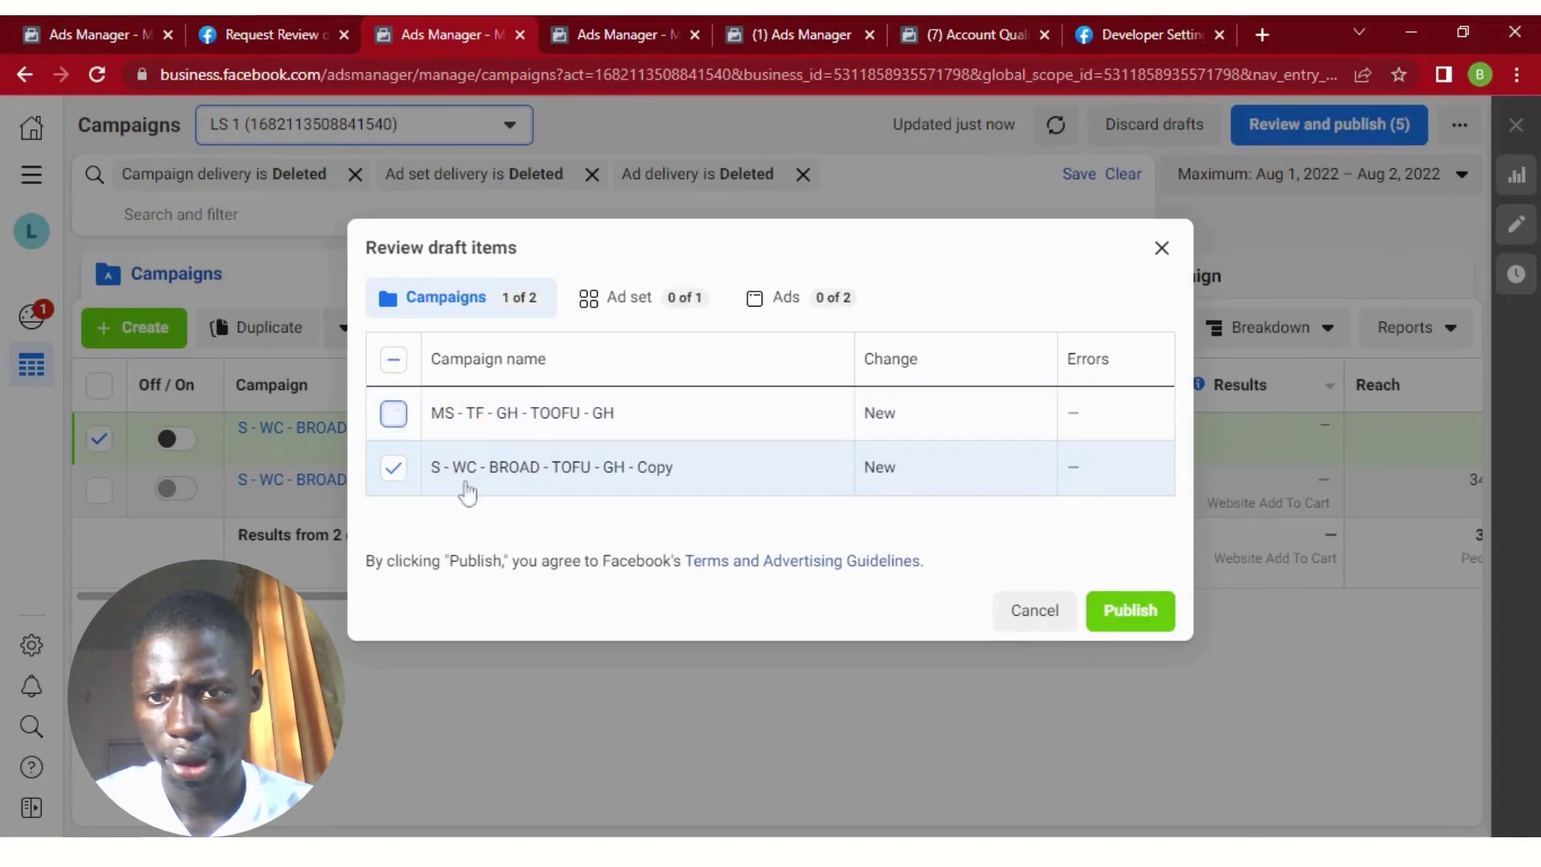
{"action": "left_click", "coordinate": [1130, 620]}
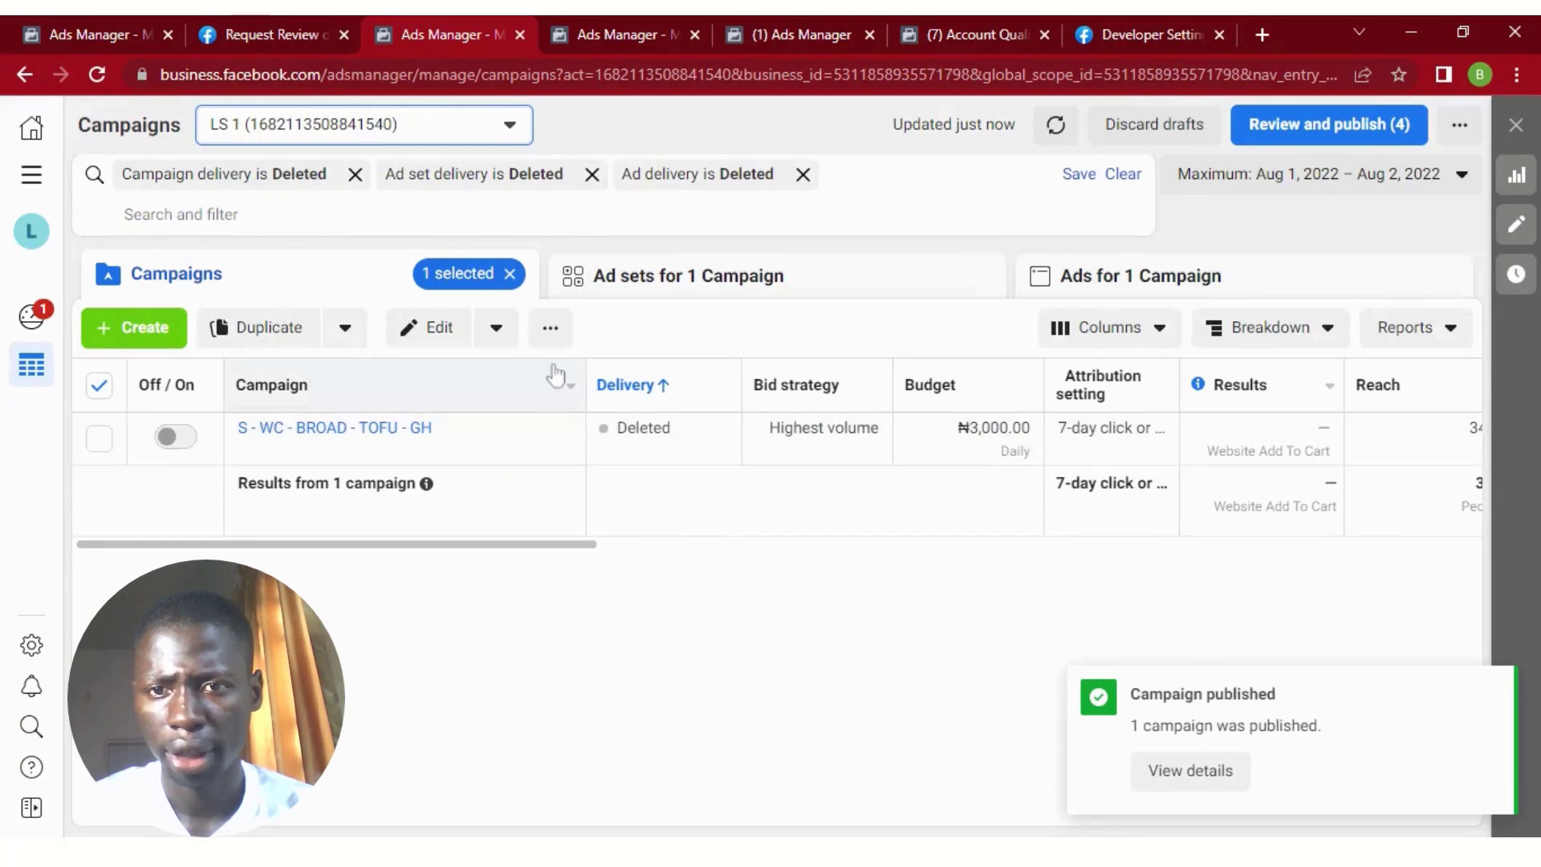
Duplicate the deleted campaign's S - BROAD - ACCRA ad set once into the existing campaign S - WC - BROAD - TOFU - GH - Copy, and close the editor.
{"action": "left_click", "coordinate": [658, 302]}
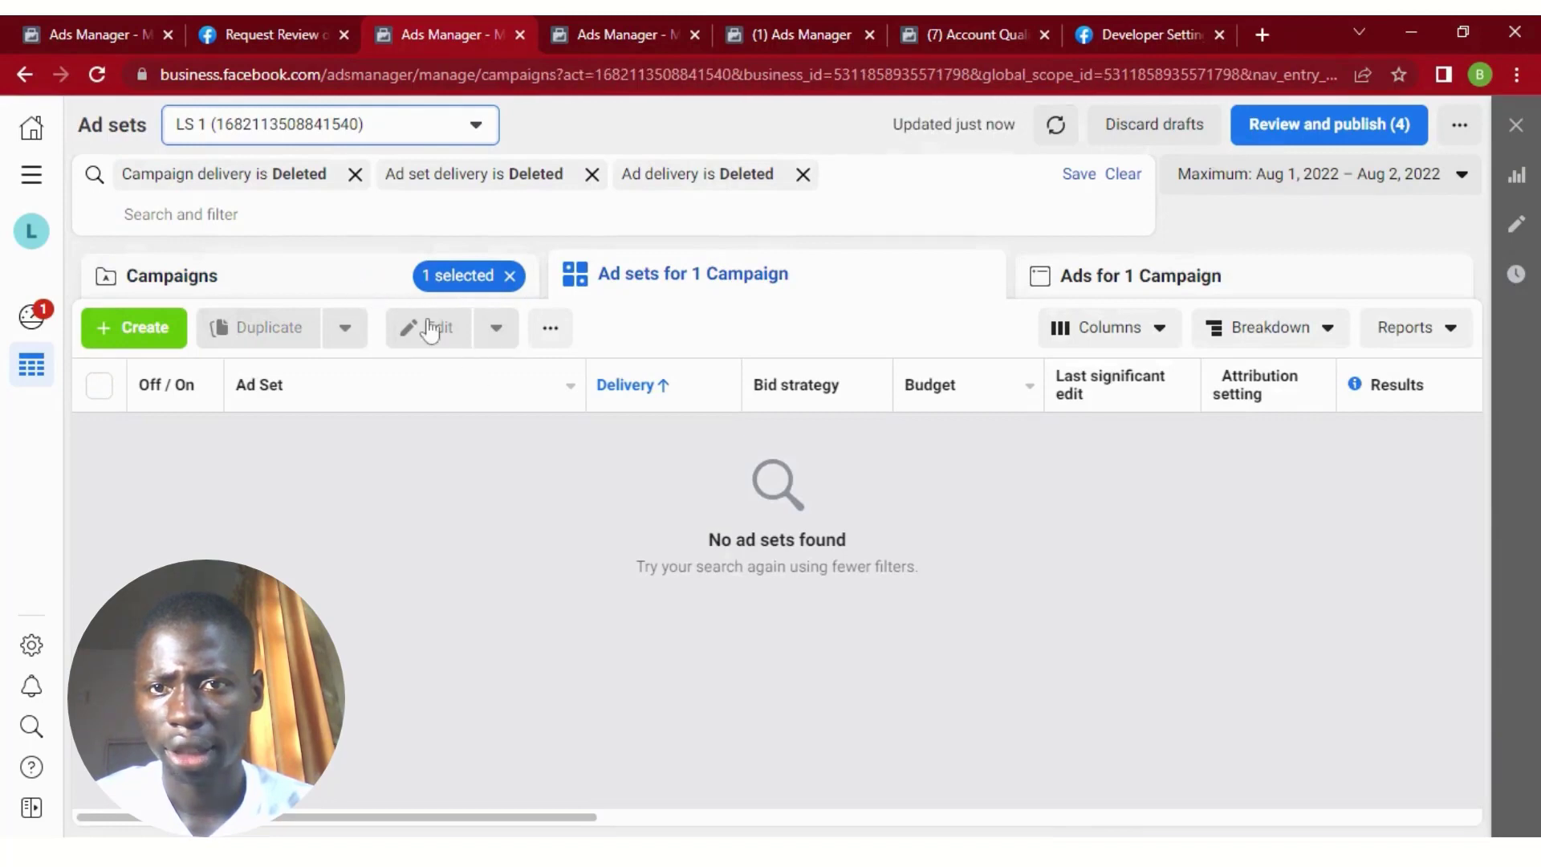
{"action": "left_click", "coordinate": [357, 255]}
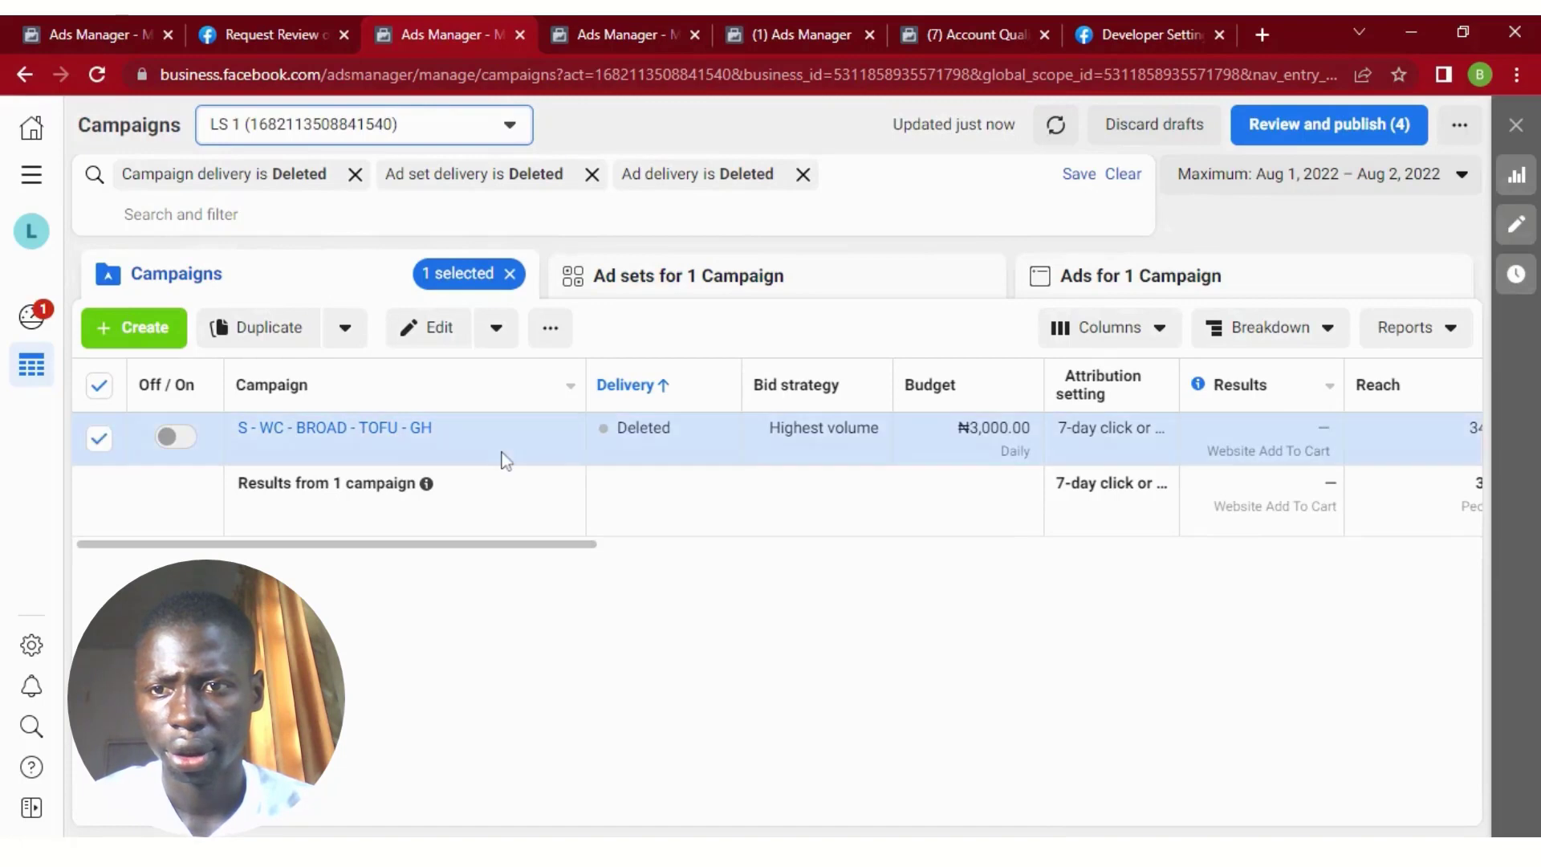
{"action": "left_click", "coordinate": [627, 292]}
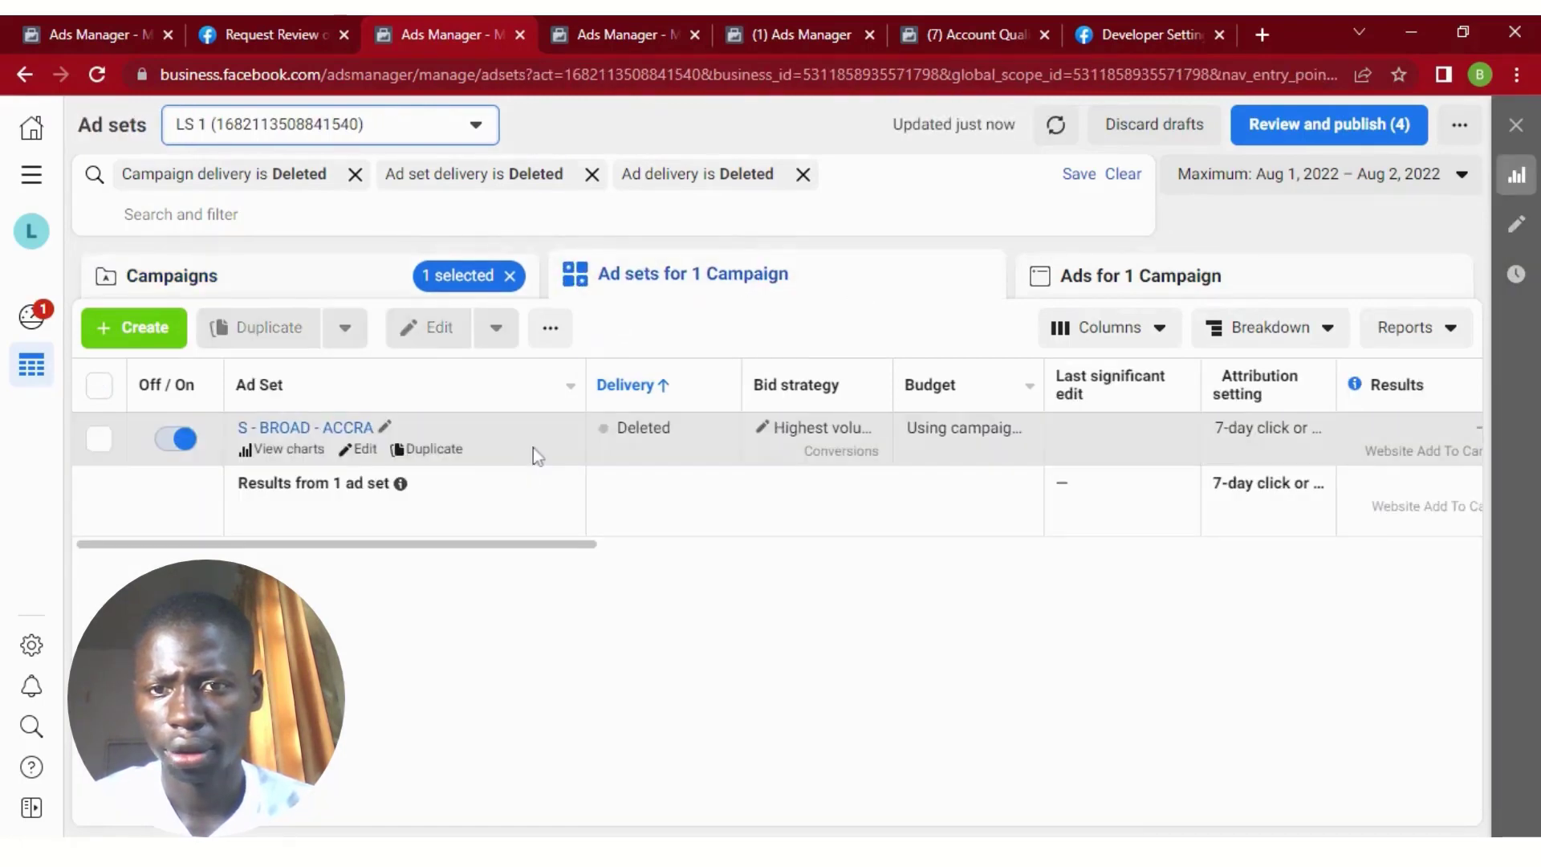
{"action": "left_click", "coordinate": [533, 448]}
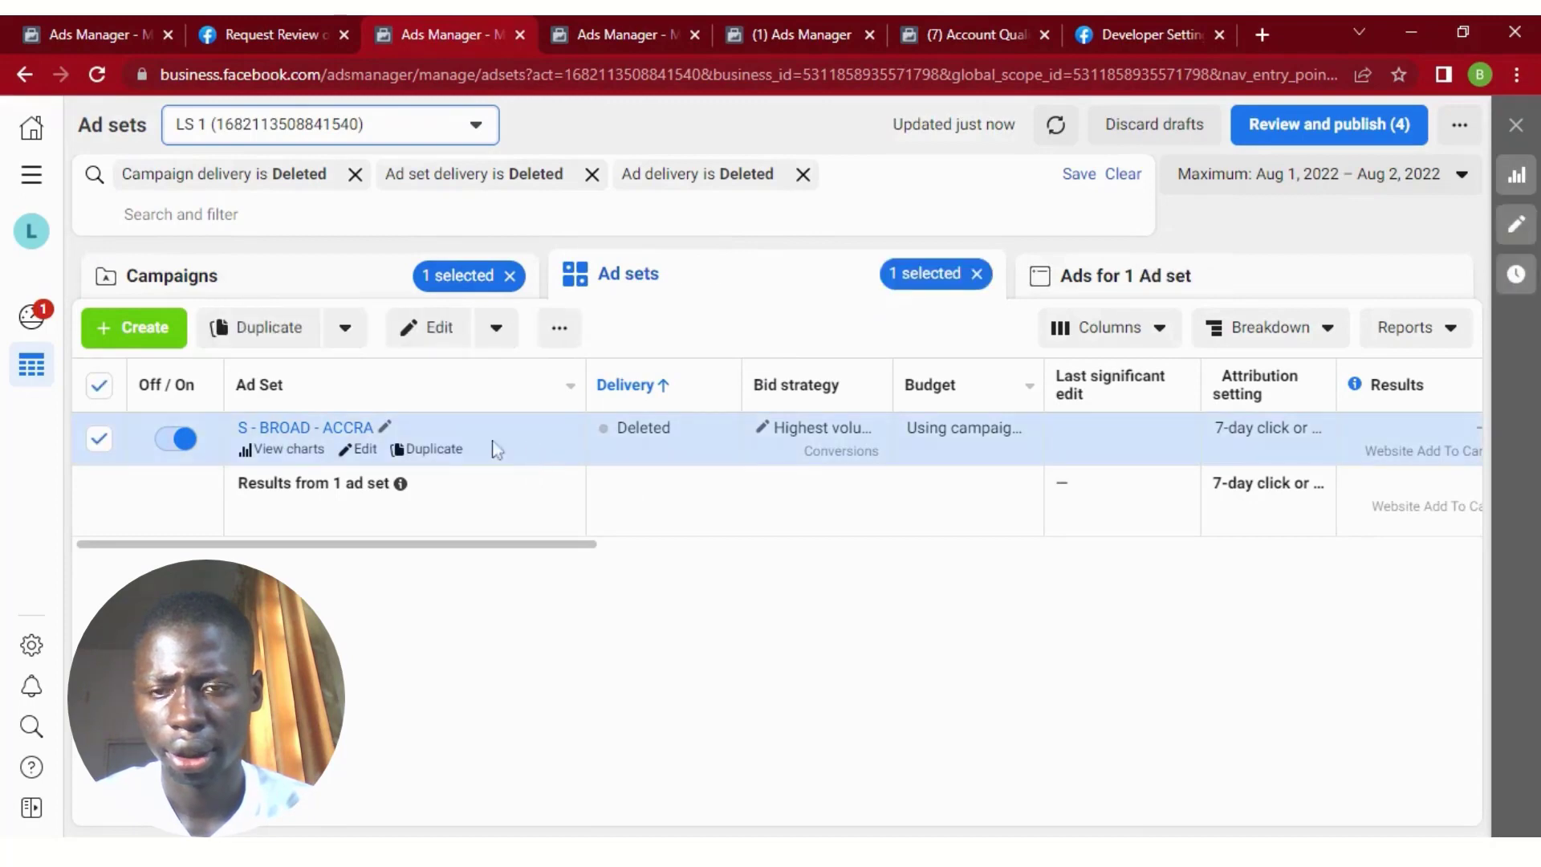
{"action": "left_click", "coordinate": [432, 450]}
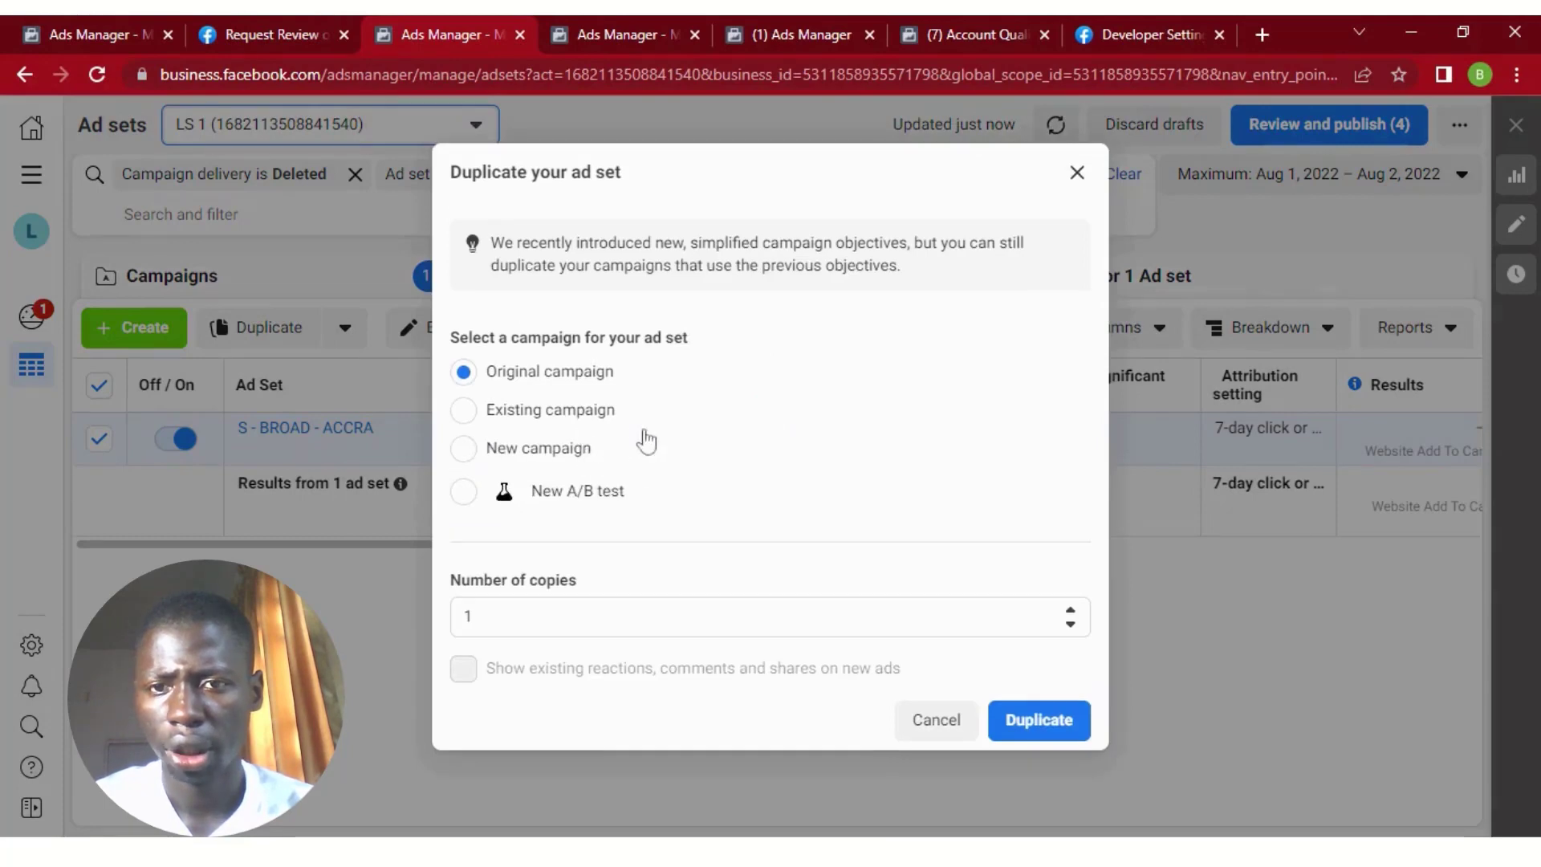
{"action": "left_click", "coordinate": [543, 412]}
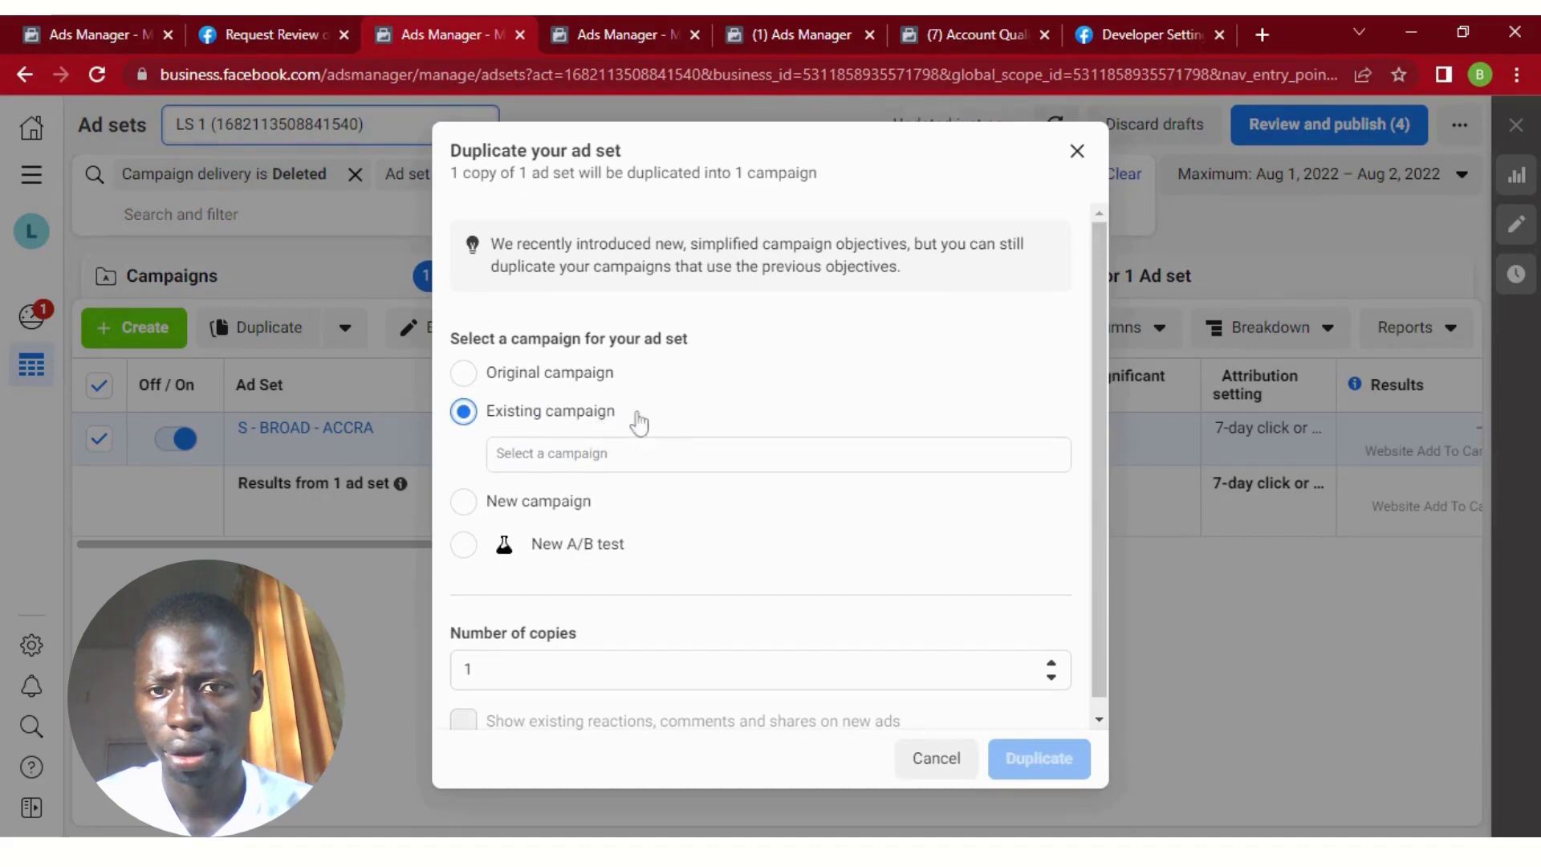
{"action": "left_click", "coordinate": [660, 451]}
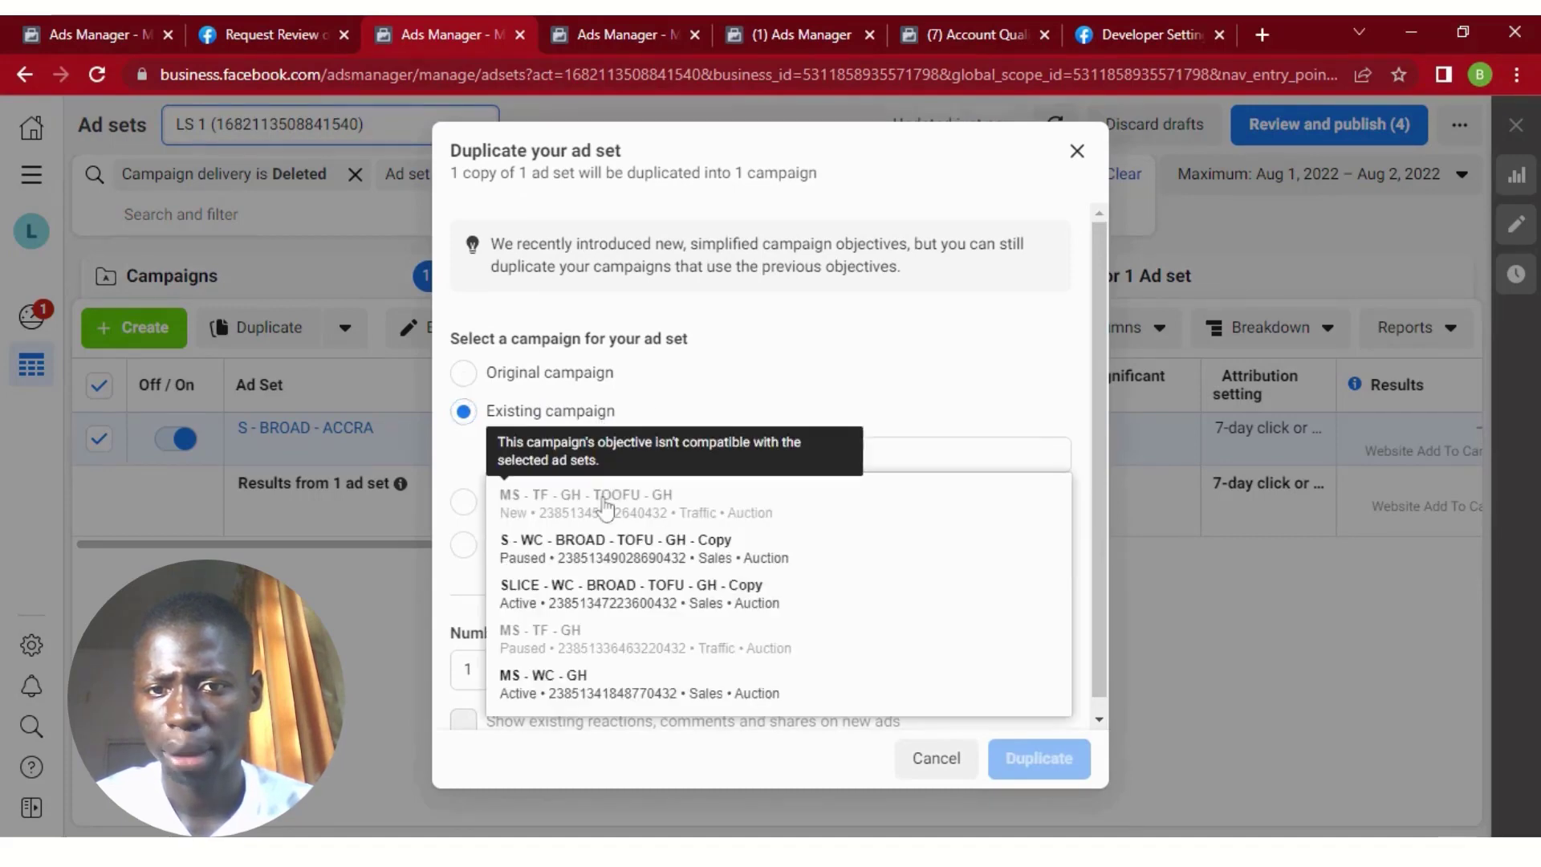
{"action": "left_click", "coordinate": [657, 554]}
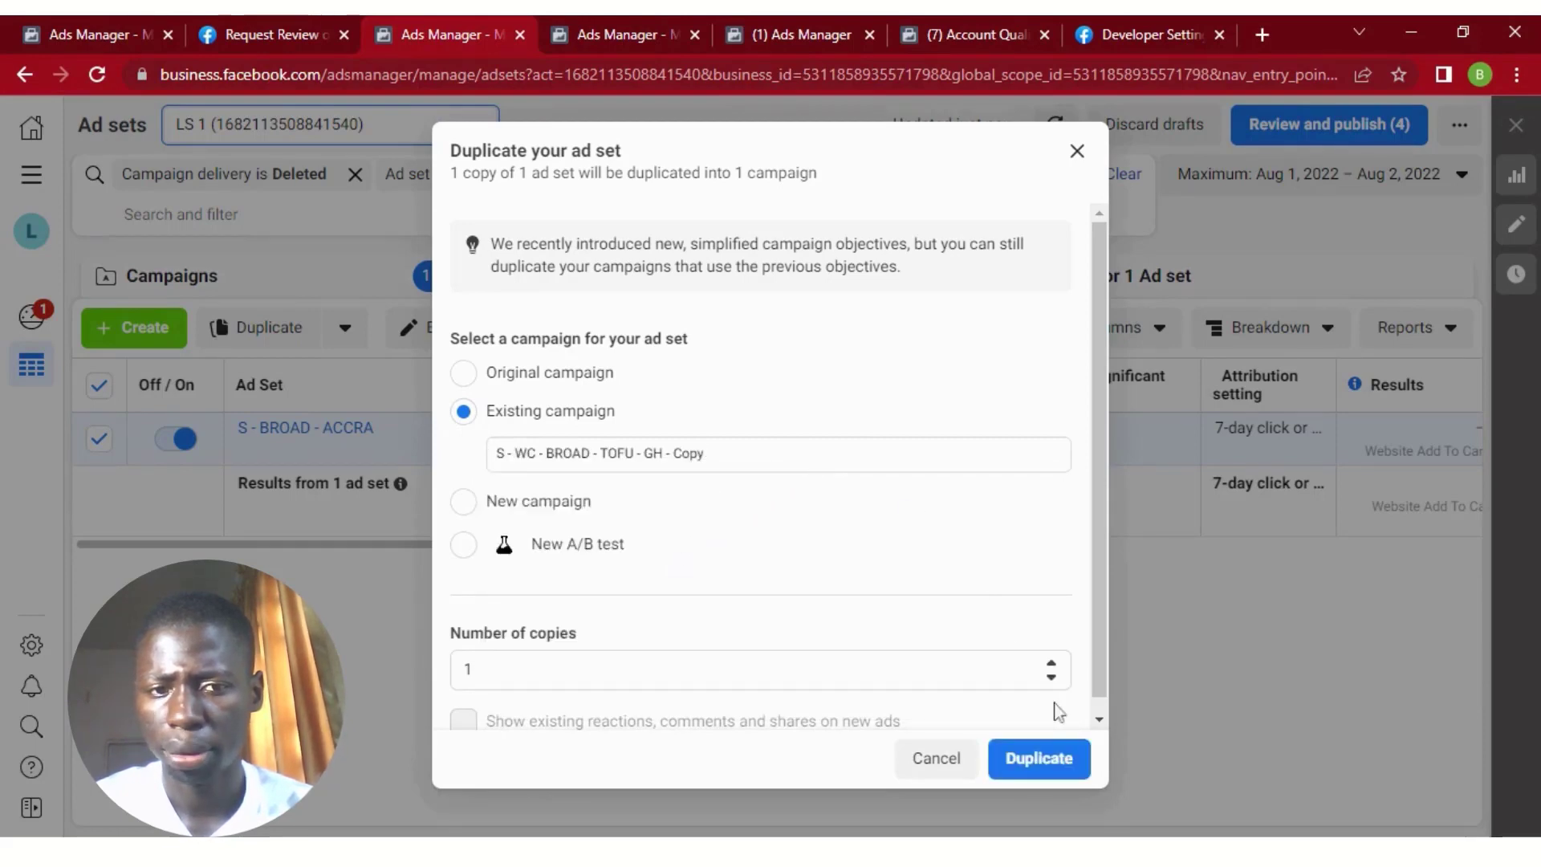
{"action": "left_click", "coordinate": [1054, 761]}
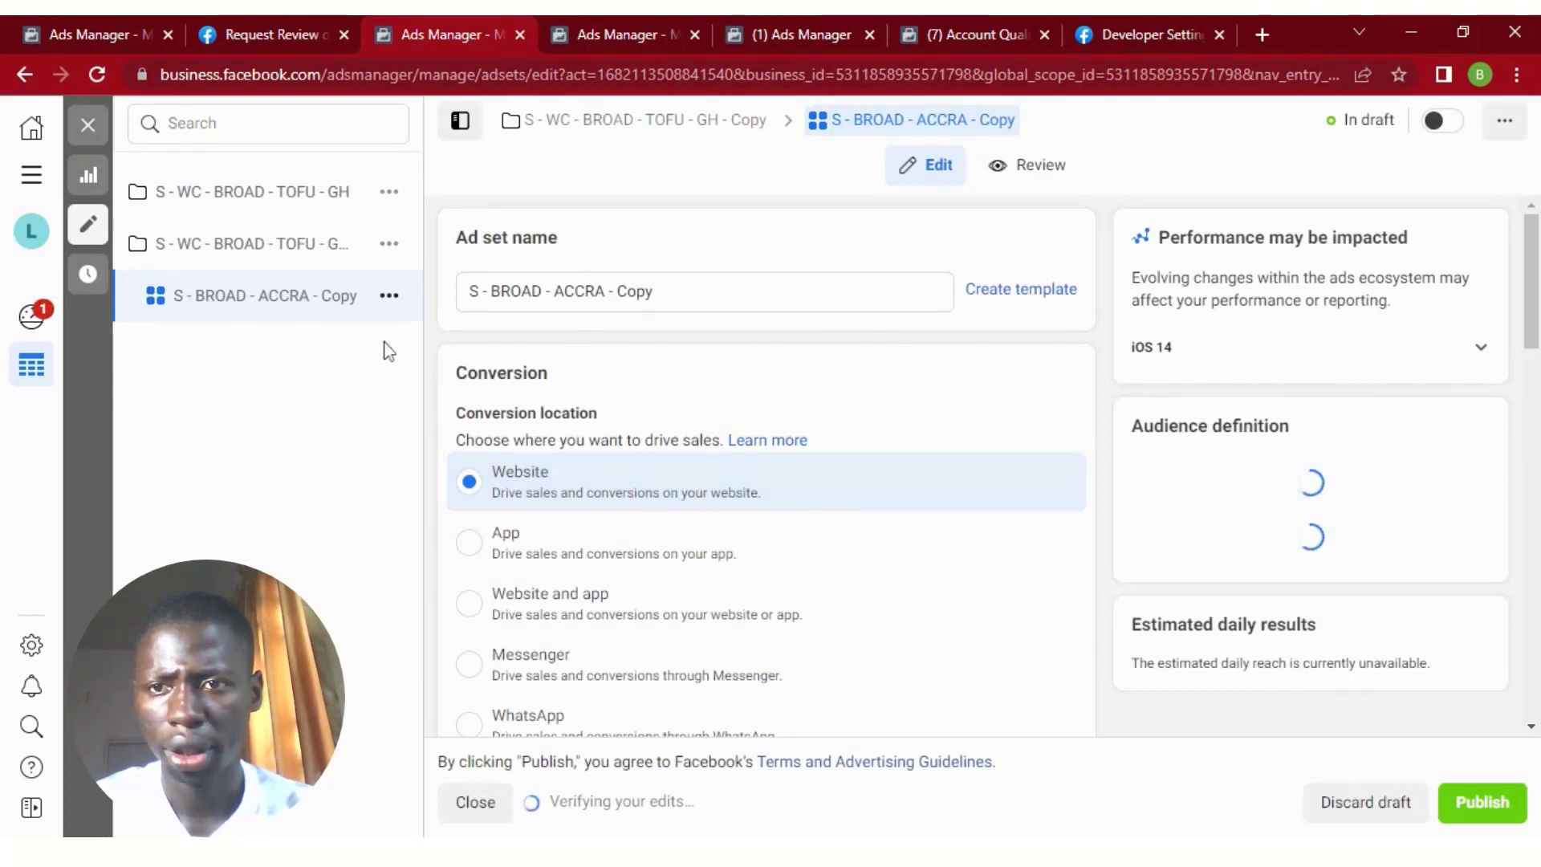
{"action": "left_click", "coordinate": [89, 121]}
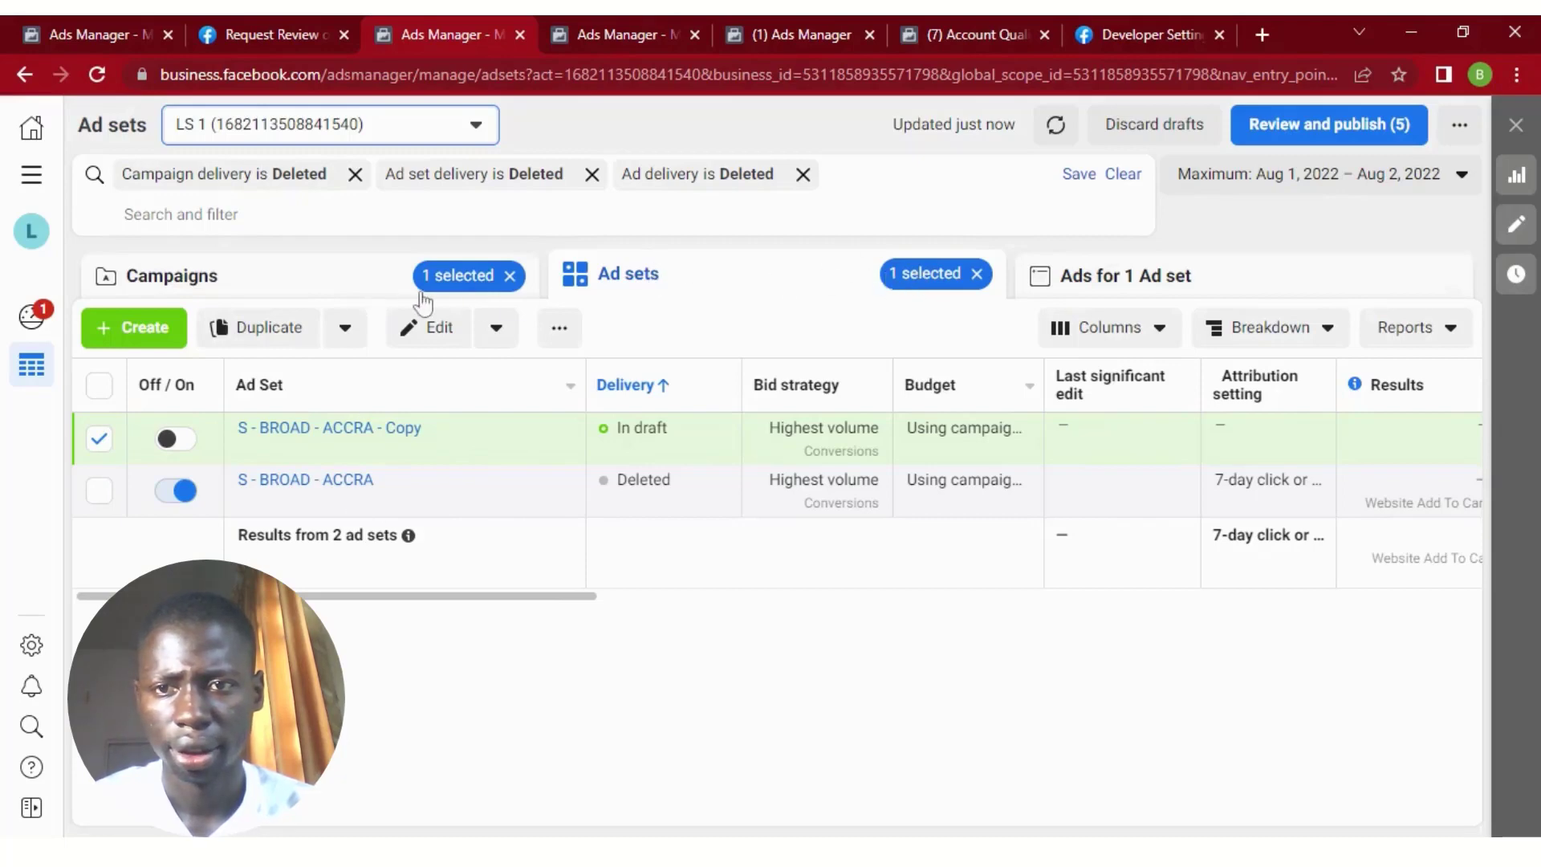
Select only the deleted S - BROAD - ACCRA ad set and open its ads.
{"action": "left_click", "coordinate": [1062, 276]}
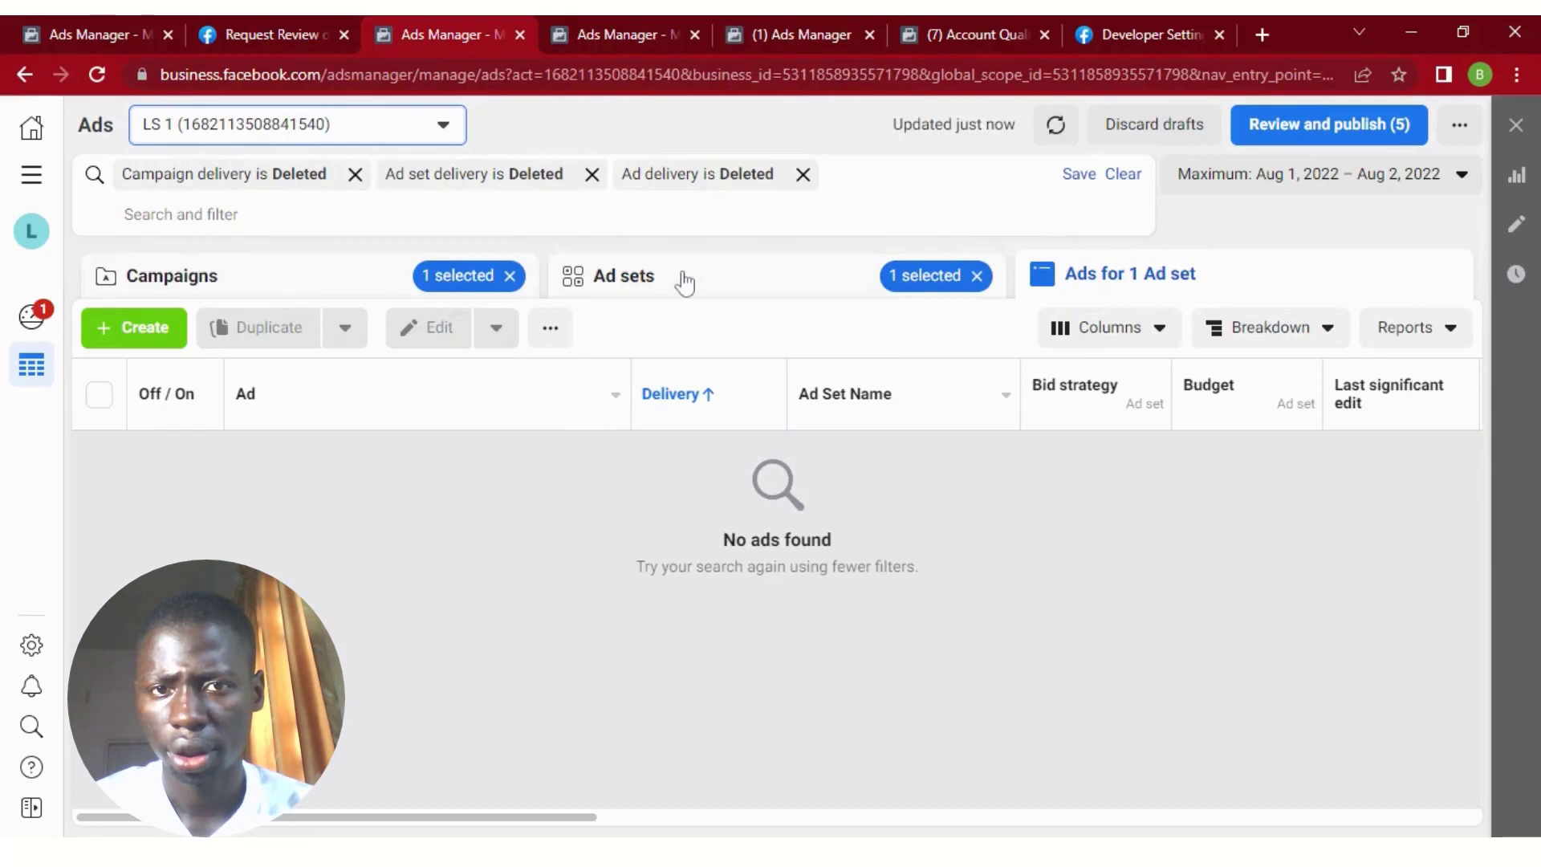
{"action": "left_click", "coordinate": [684, 281]}
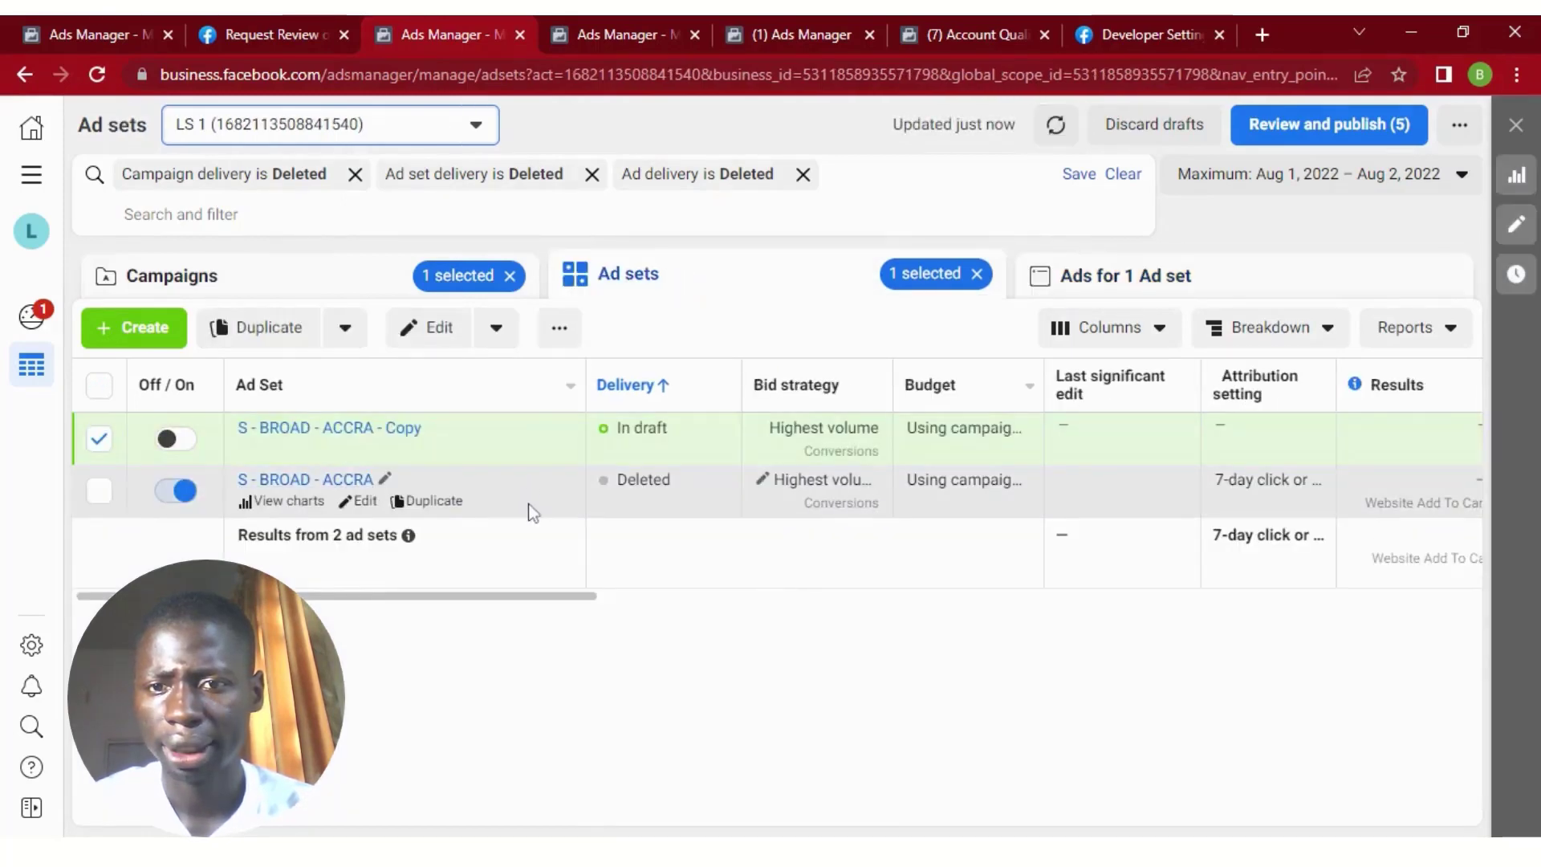
{"action": "left_click", "coordinate": [532, 512]}
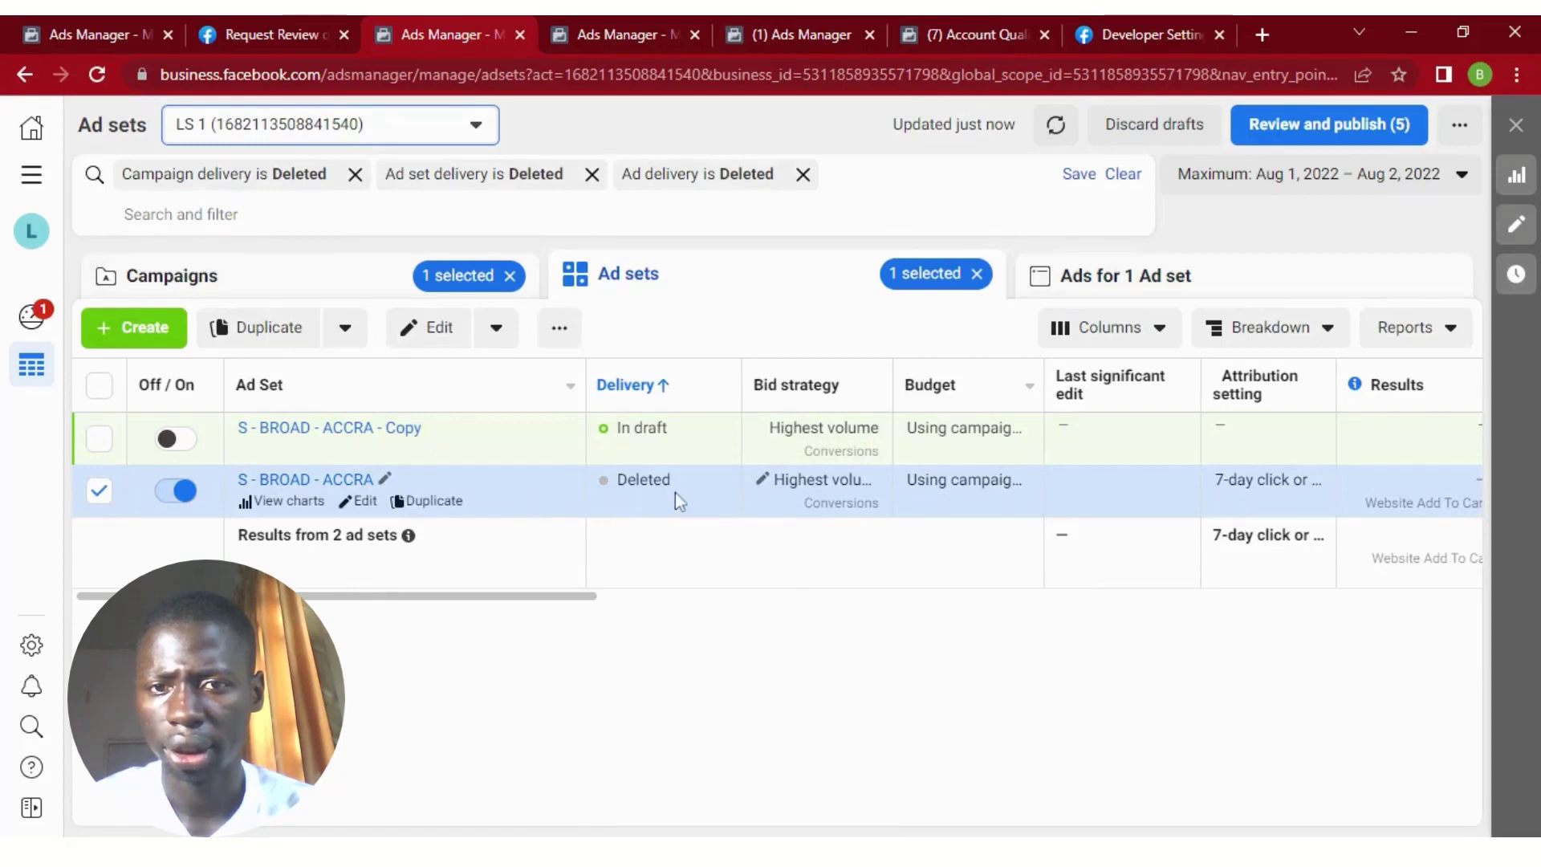
{"action": "left_click", "coordinate": [1076, 277]}
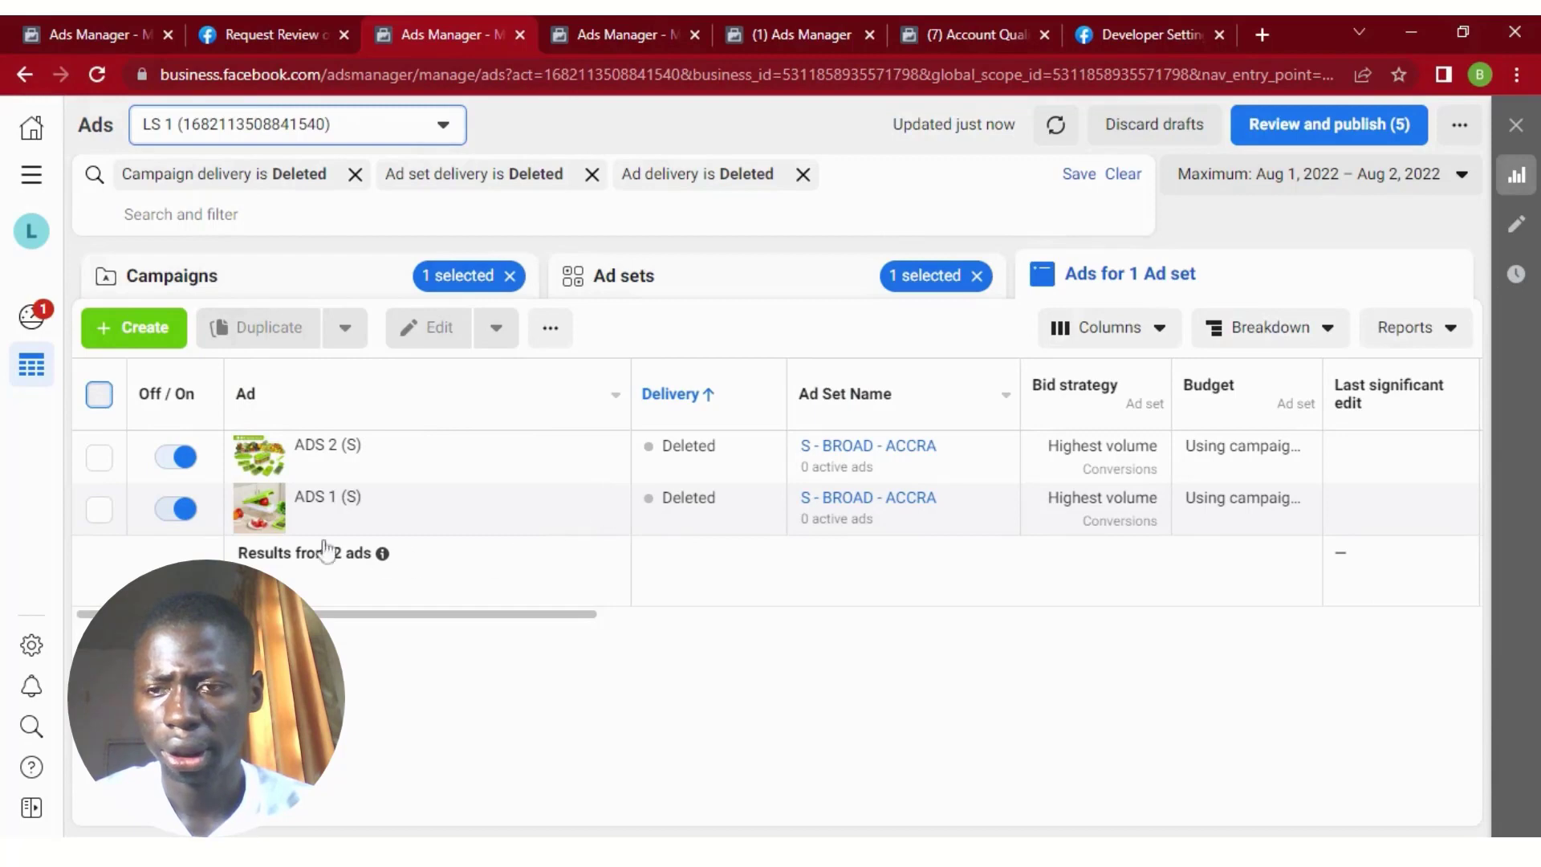
Duplicate both deleted ads once into the existing campaign S - WC - BROAD - TOFU - GH - Copy and its ad set S - BROAD - ACCRA - Copy.
{"action": "left_click", "coordinate": [101, 397]}
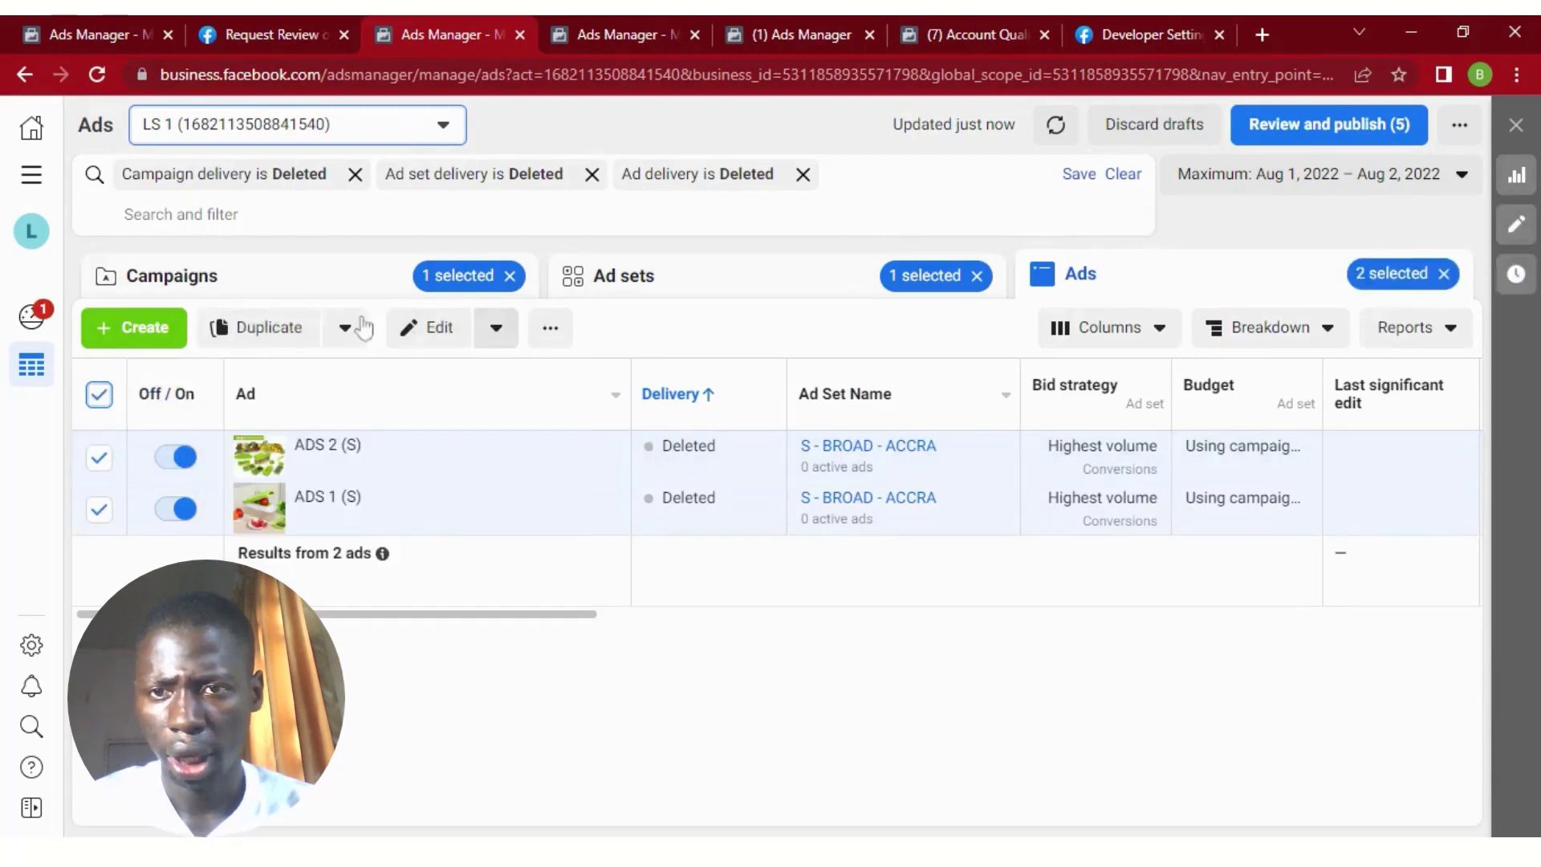
{"action": "left_click", "coordinate": [275, 329]}
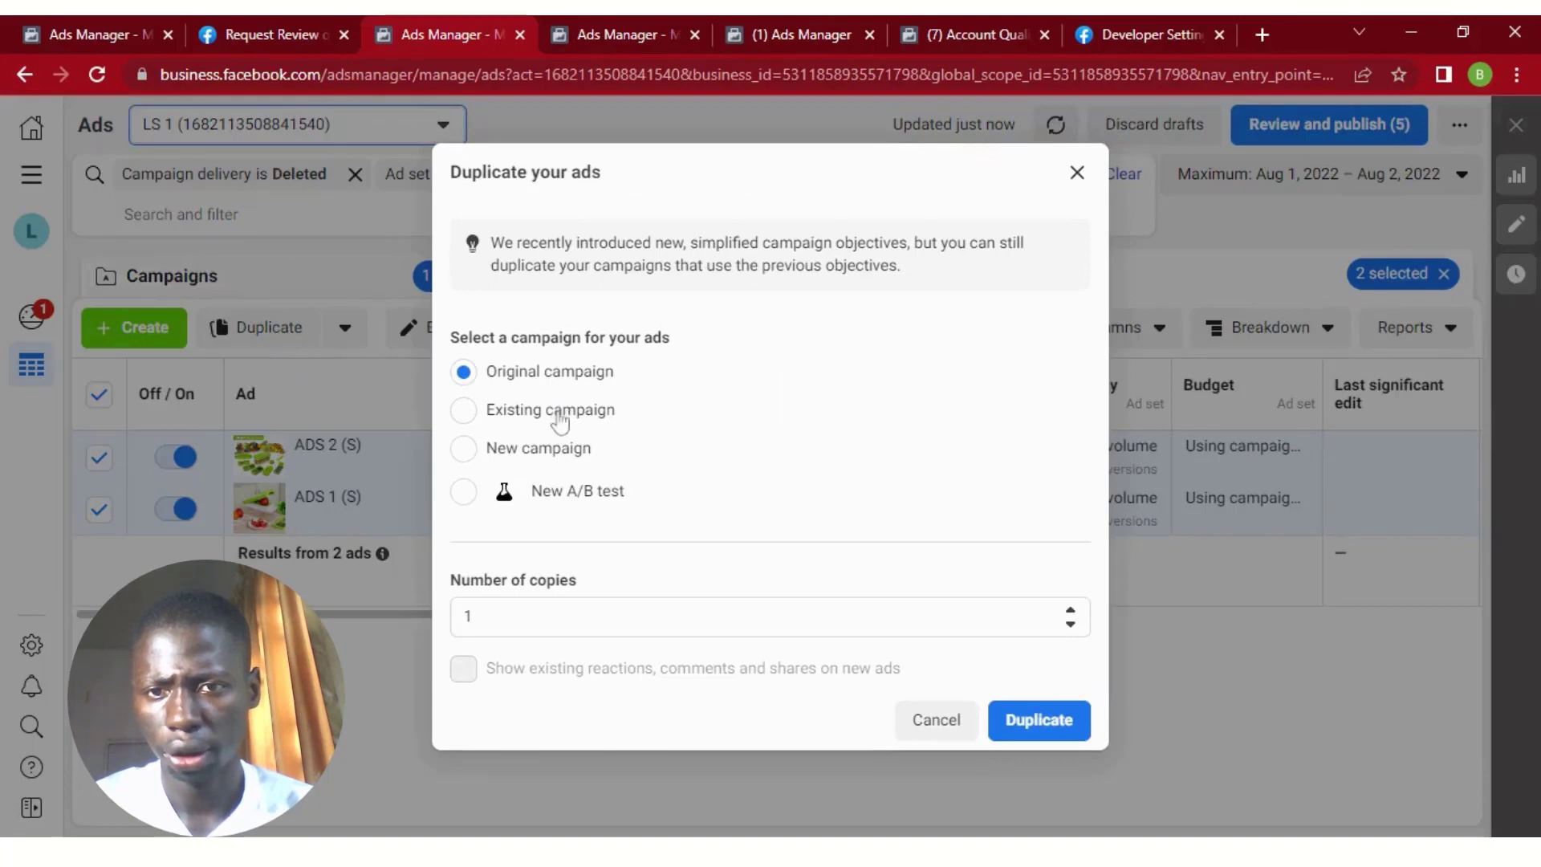
{"action": "left_click", "coordinate": [518, 417]}
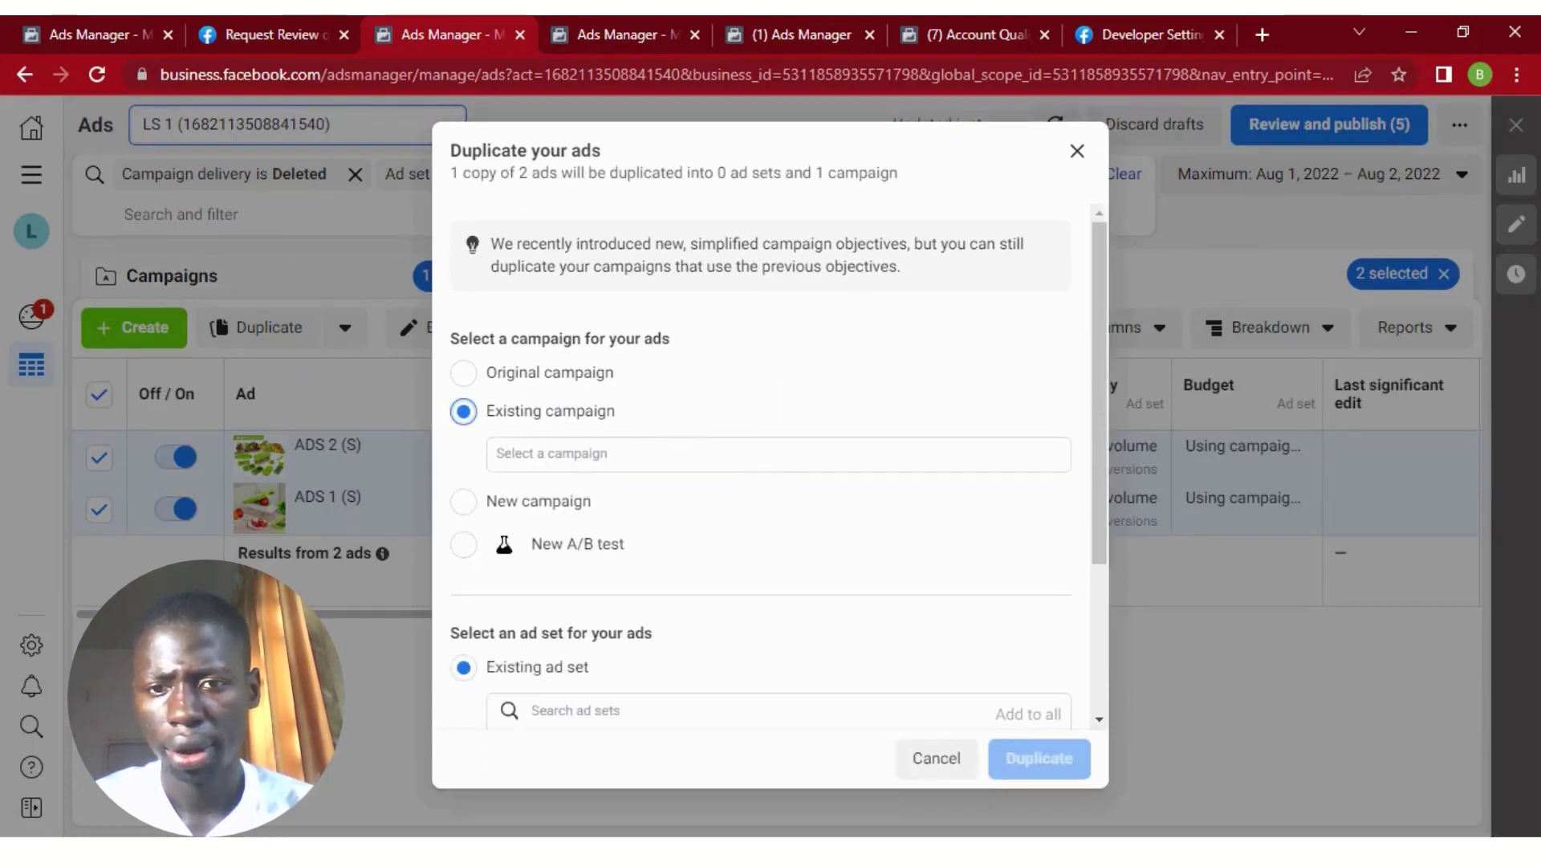
{"action": "left_click", "coordinate": [678, 458]}
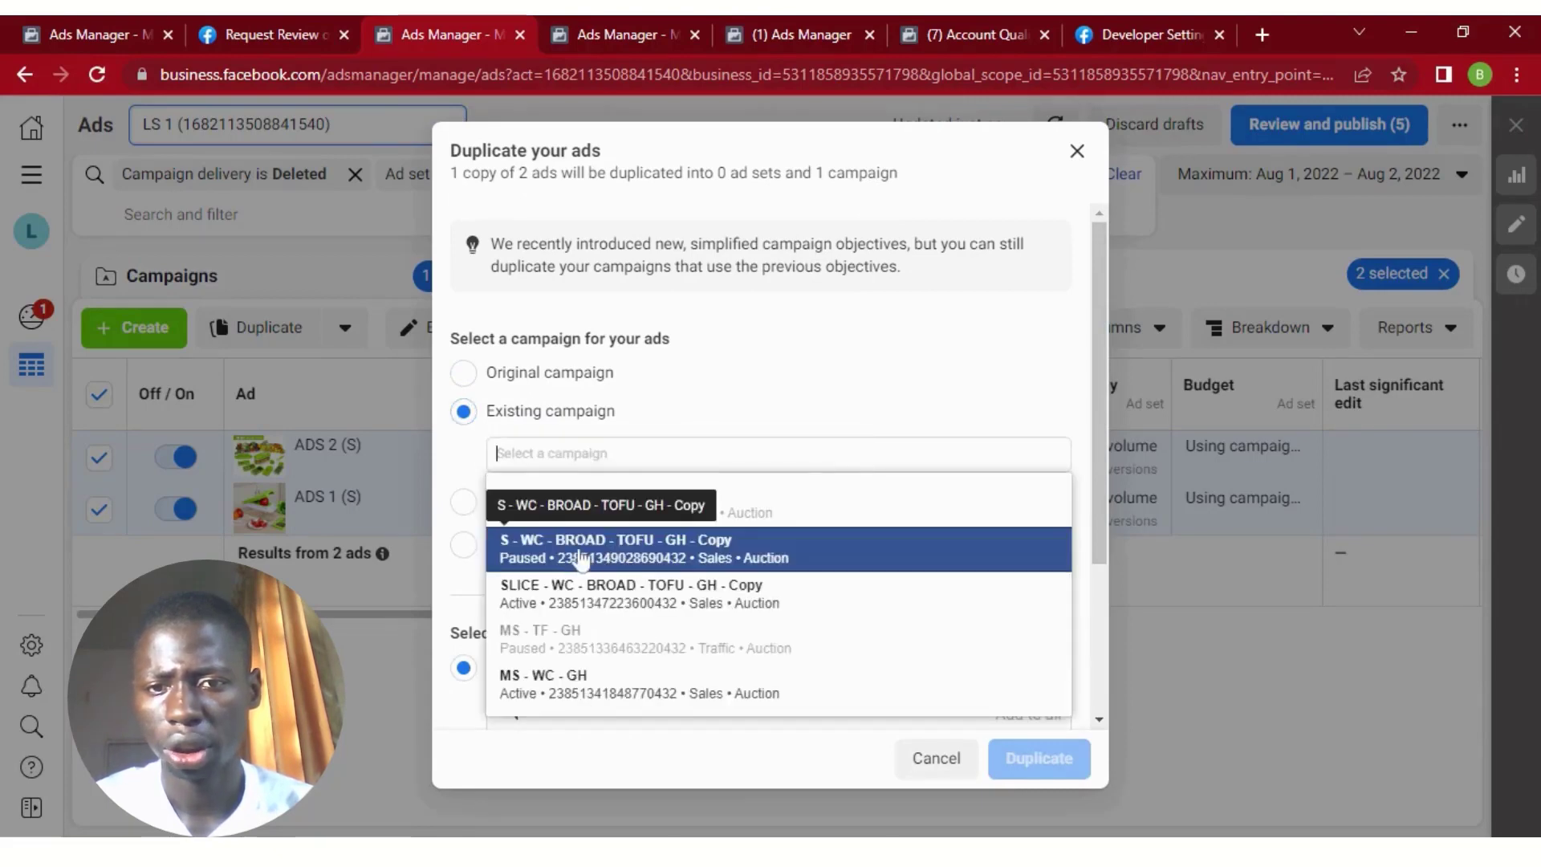
{"action": "left_click", "coordinate": [580, 558]}
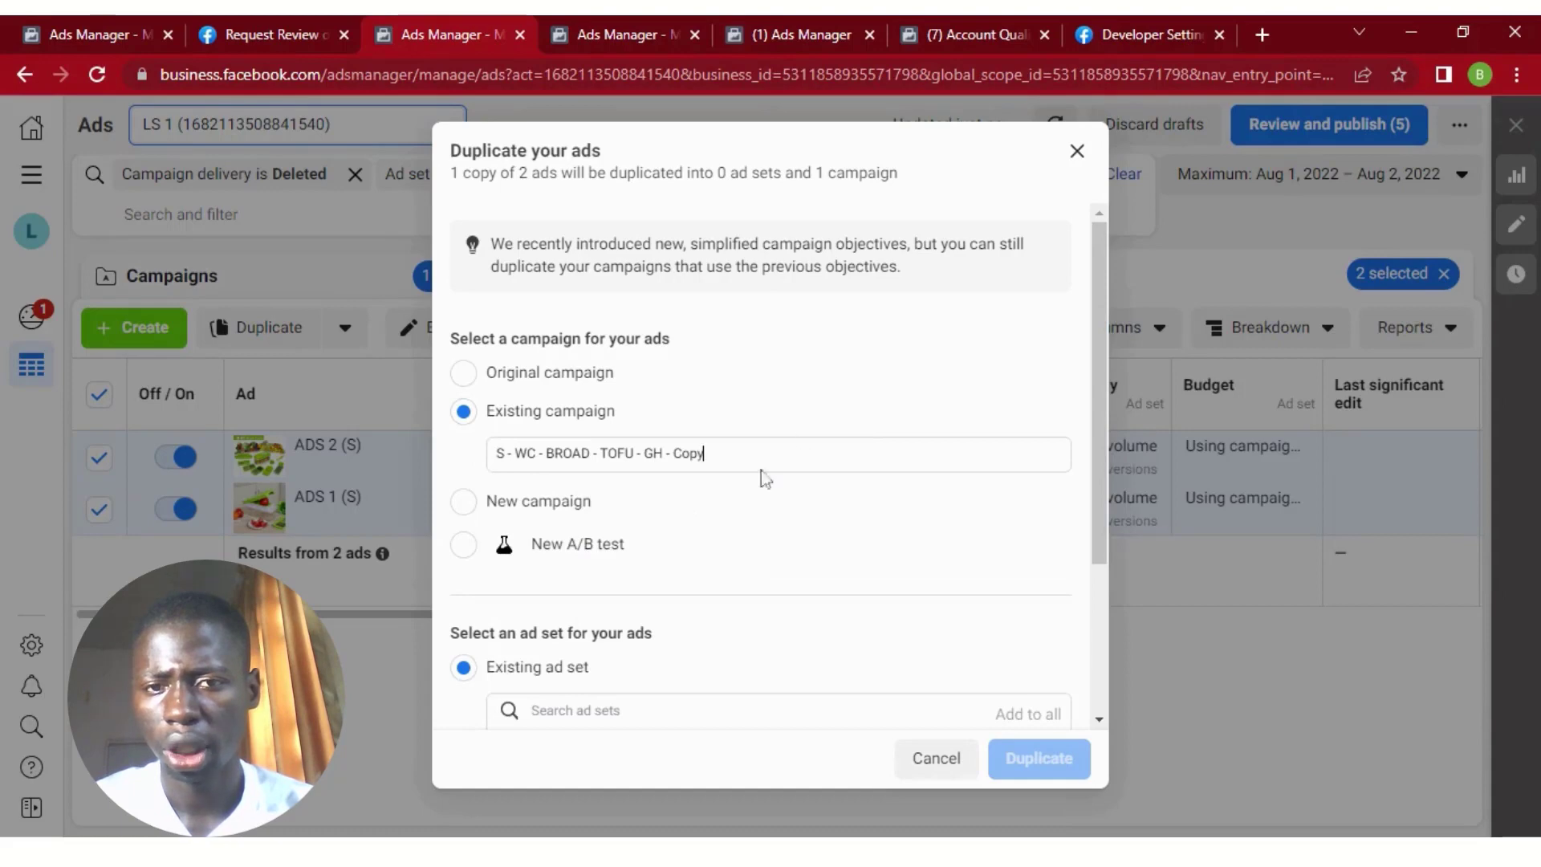
{"action": "left_click_drag", "start_coordinate": [1095, 305], "coordinate": [1095, 451]}
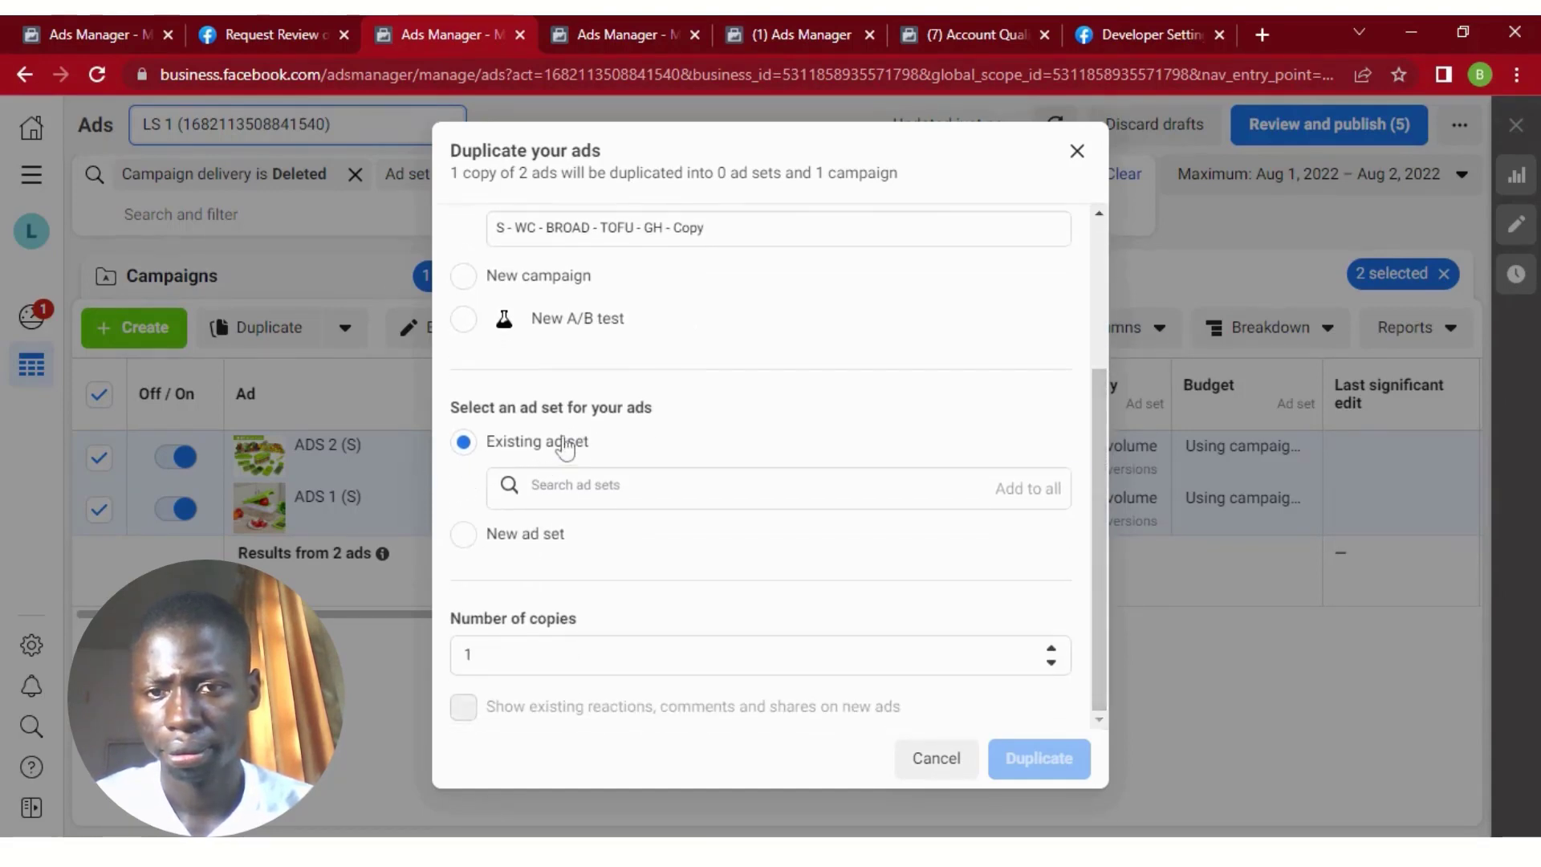
{"action": "left_click", "coordinate": [607, 486]}
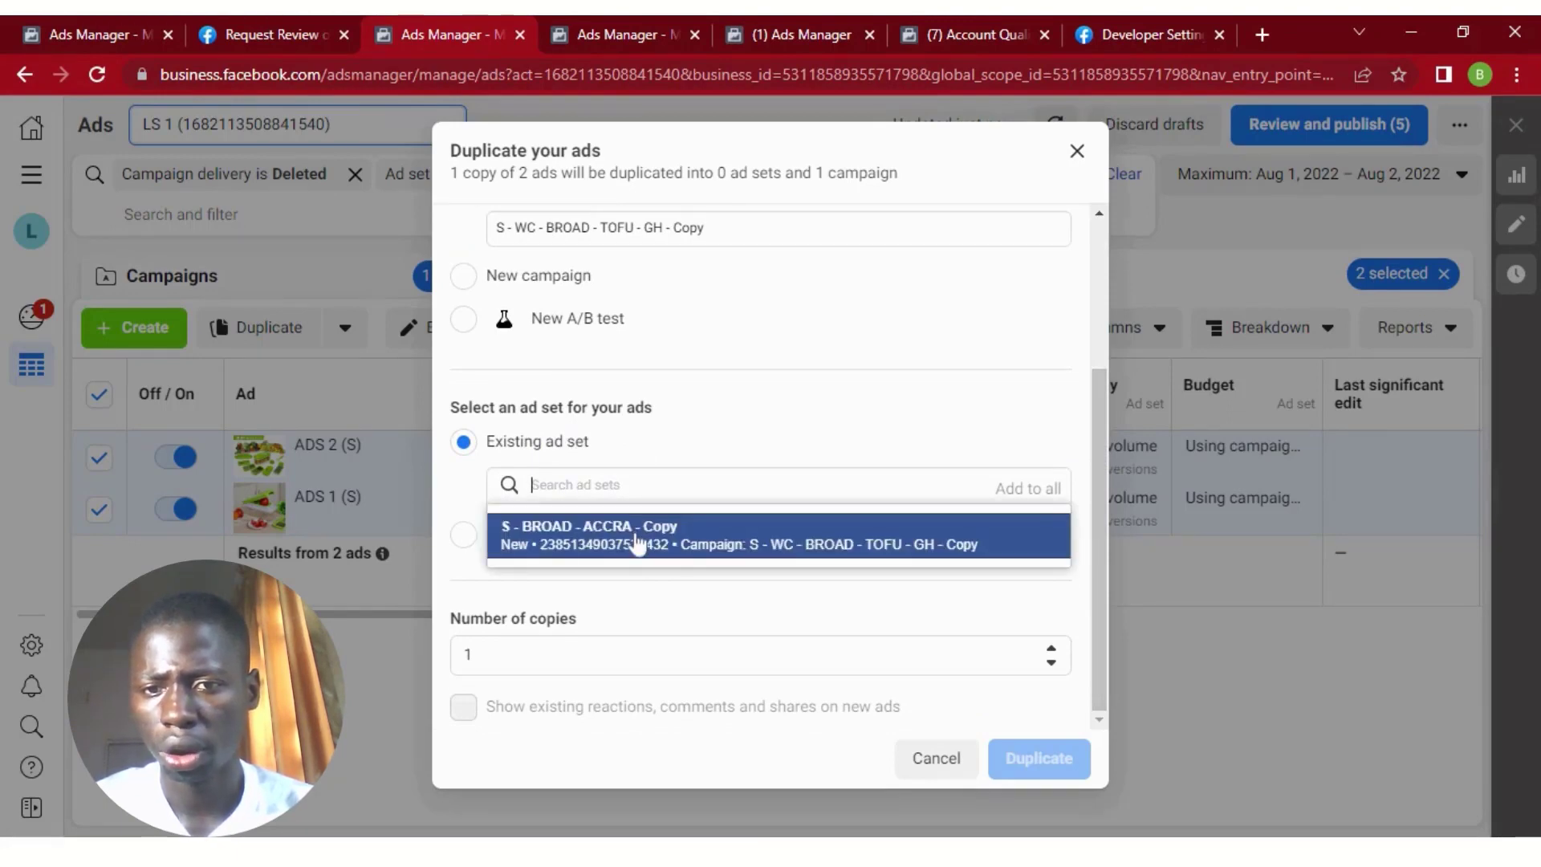
{"action": "left_click", "coordinate": [577, 535]}
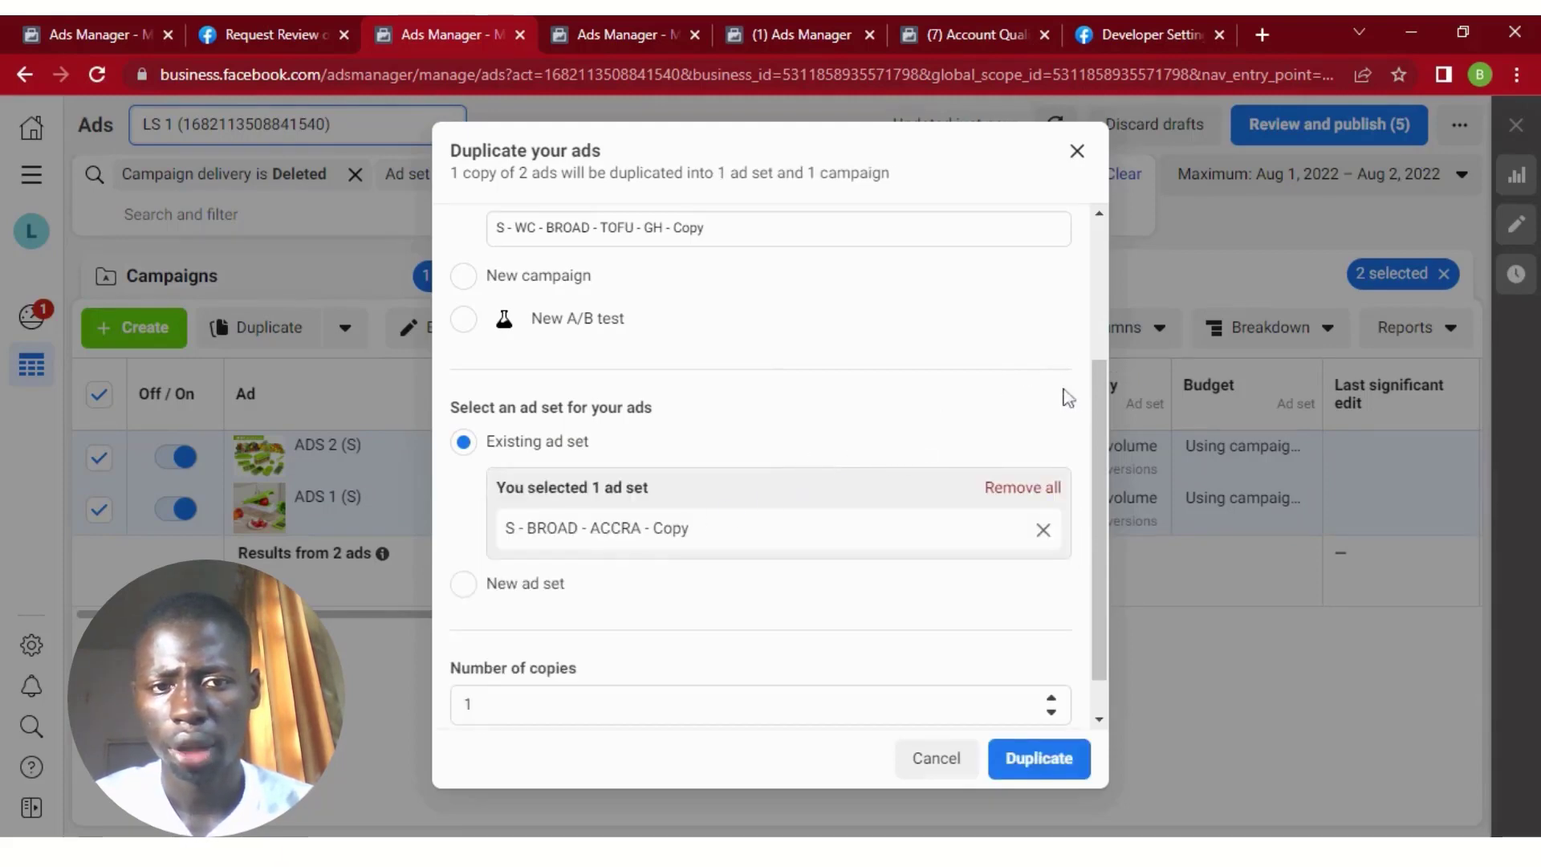
{"action": "scroll", "coordinate": [1094, 395], "scroll_direction": "down", "scroll_amount": 1}
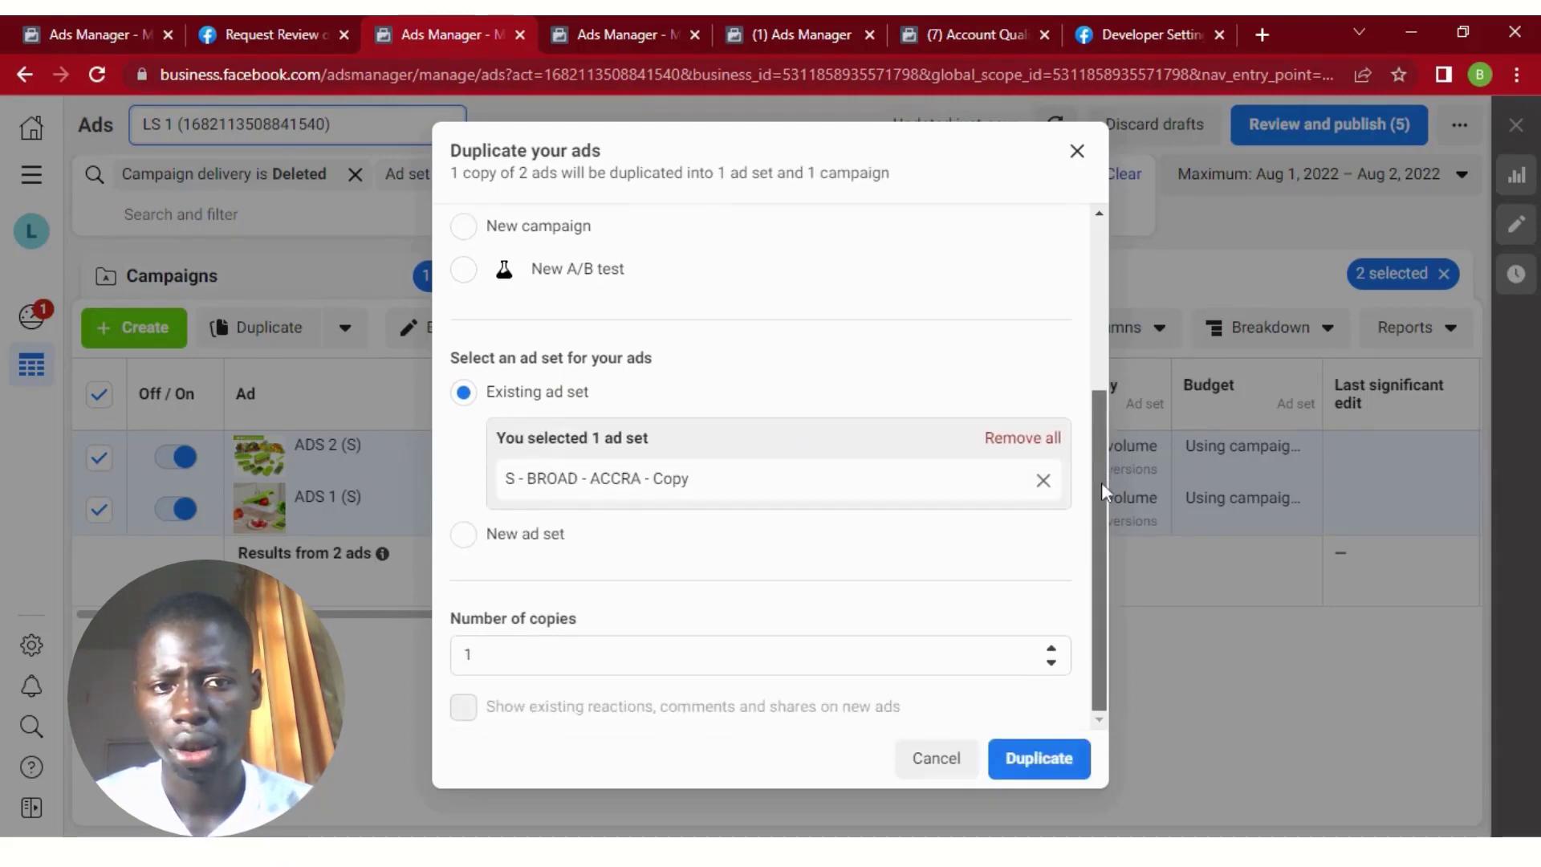
{"action": "left_click", "coordinate": [1059, 765]}
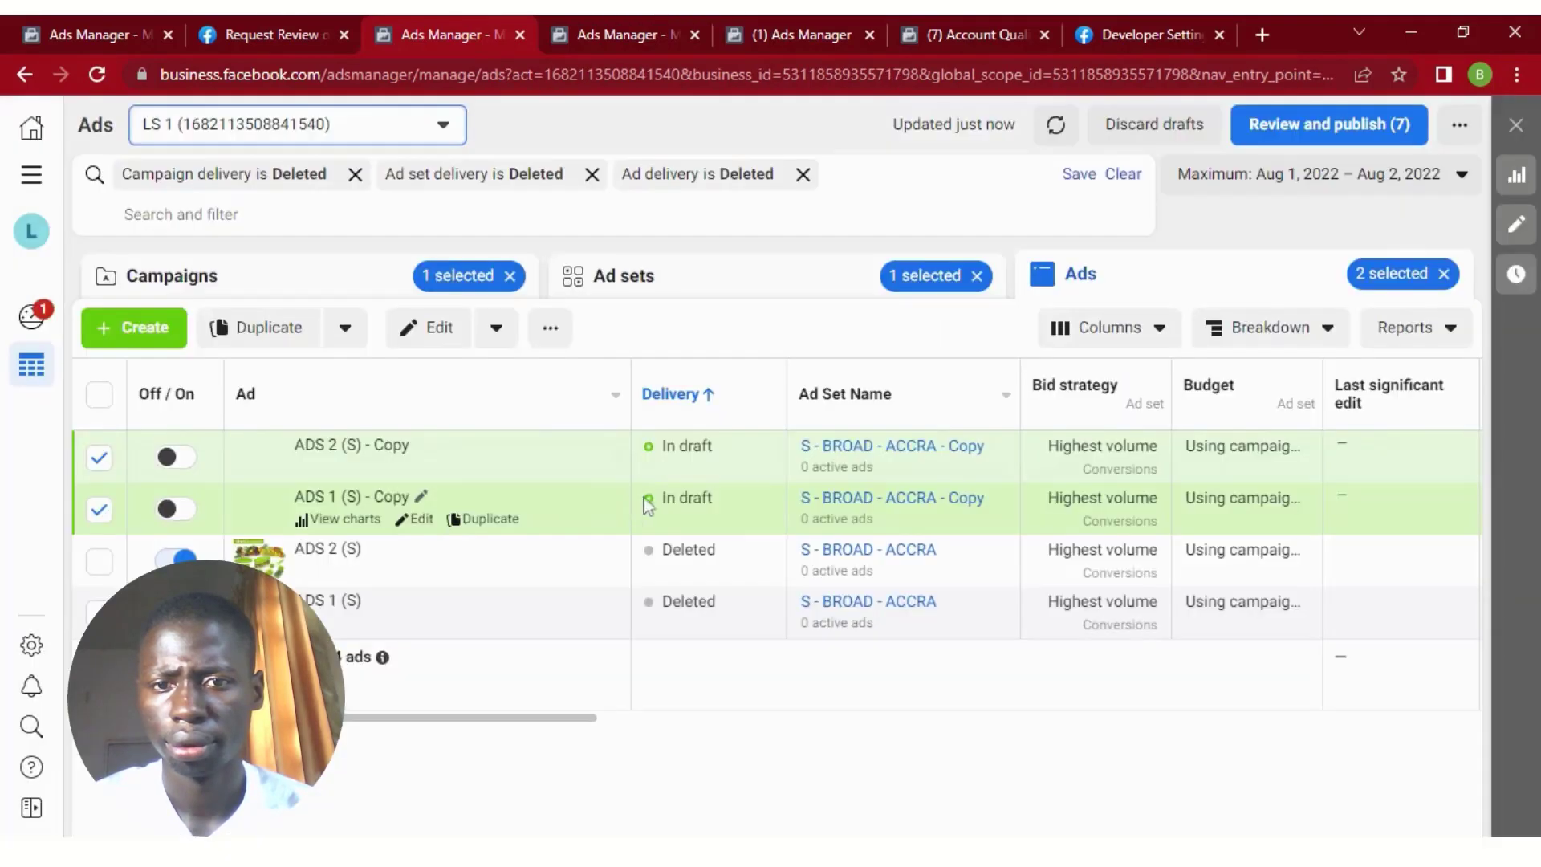
Return to the campaign list and remove all the Deleted delivery filters.
{"action": "left_click", "coordinate": [260, 287]}
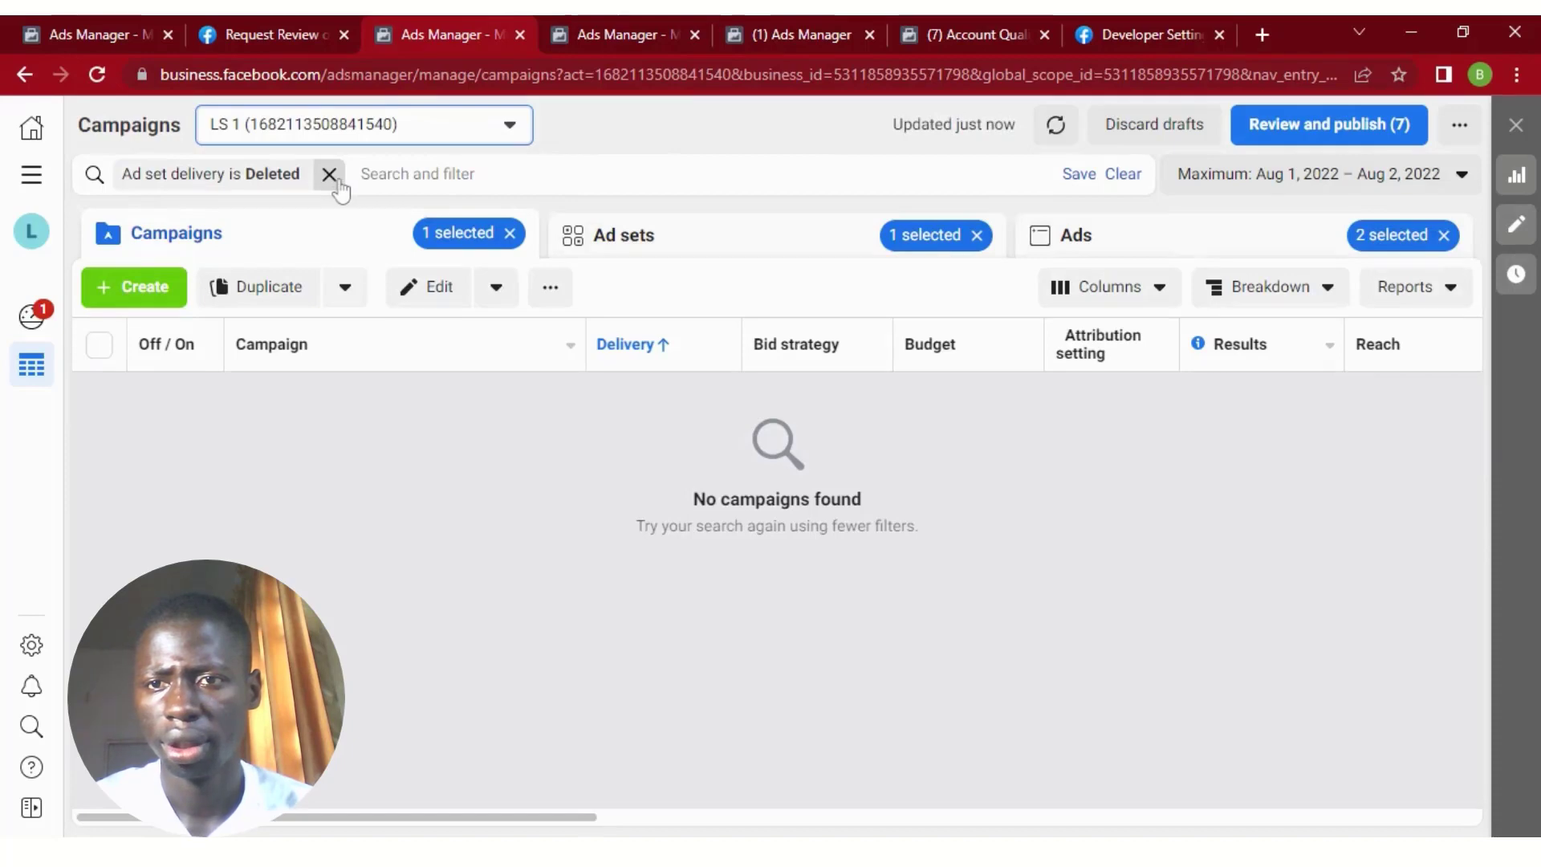
{"action": "left_click", "coordinate": [336, 181]}
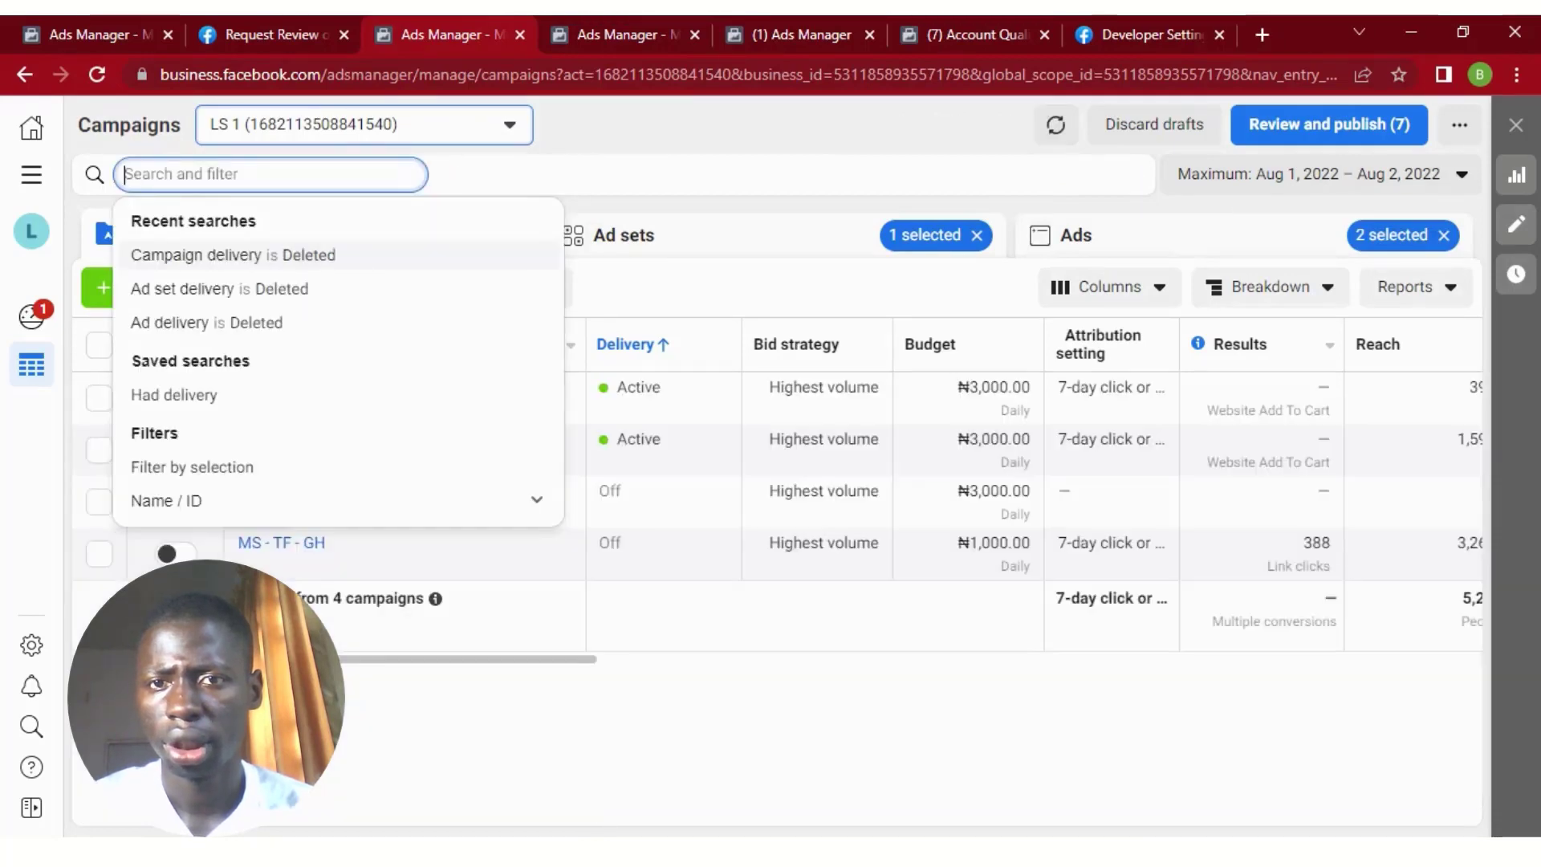
{"action": "left_click", "coordinate": [513, 178]}
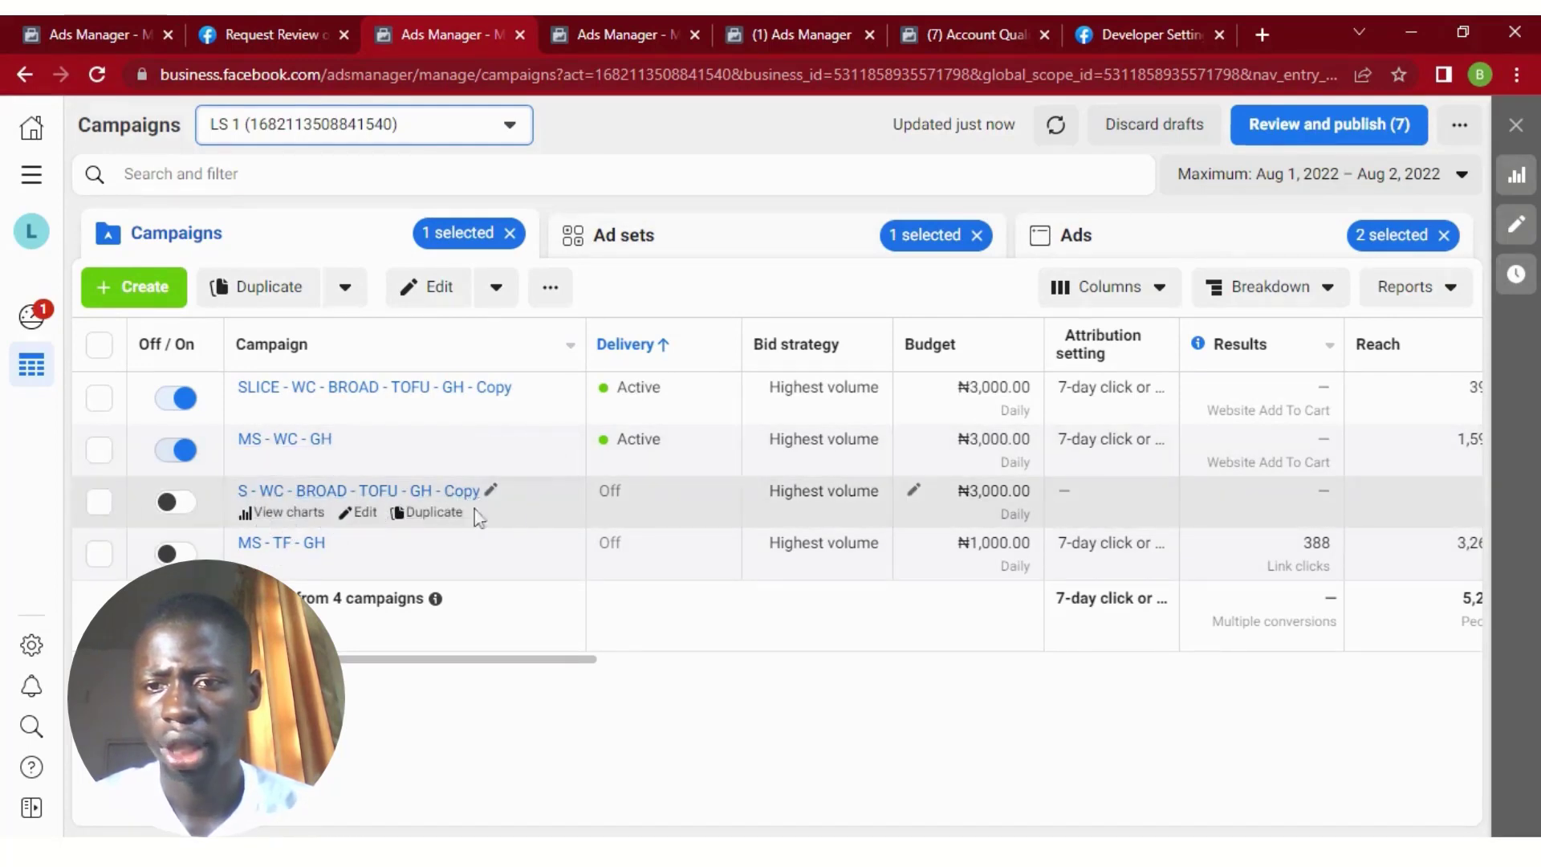
Select the S - WC - BROAD - TOFU - GH - Copy campaign, check its ad set level, and return to the campaign list.
{"action": "left_click", "coordinate": [538, 502]}
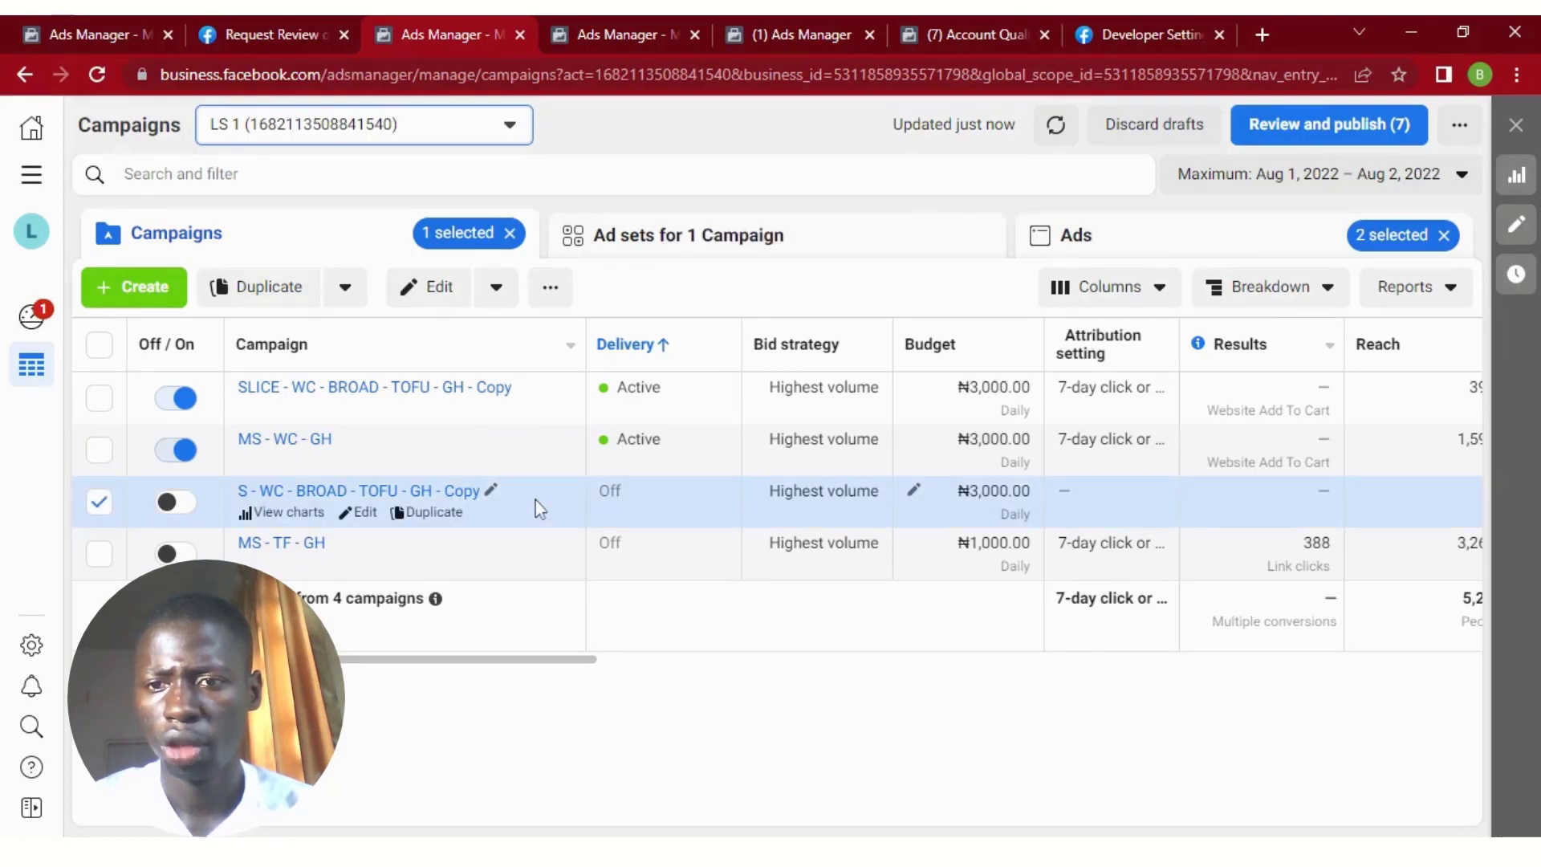
{"action": "left_click", "coordinate": [742, 263]}
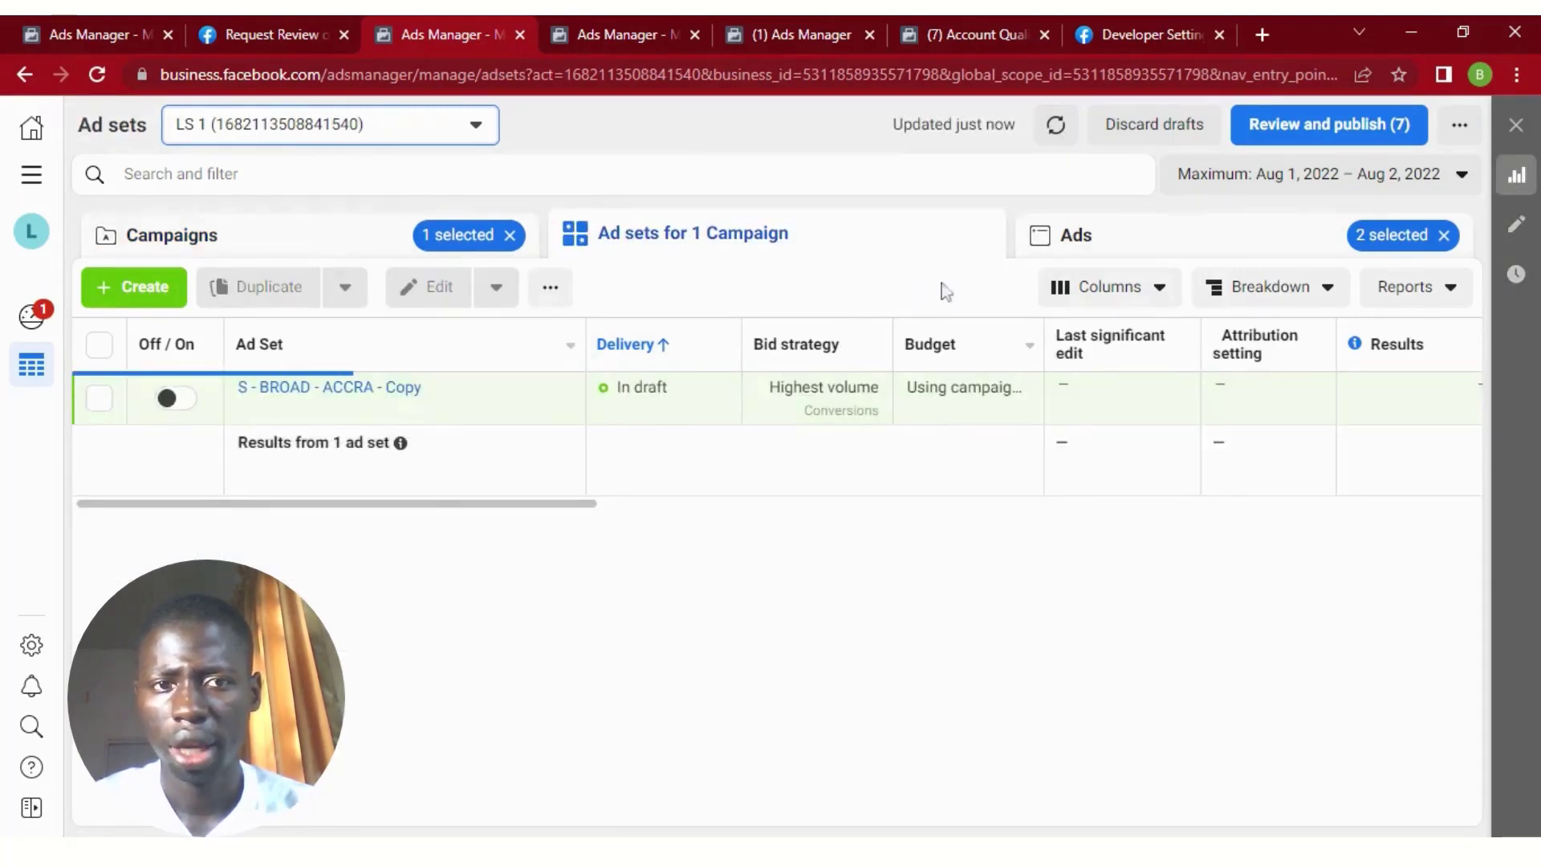
{"action": "left_click", "coordinate": [1083, 235]}
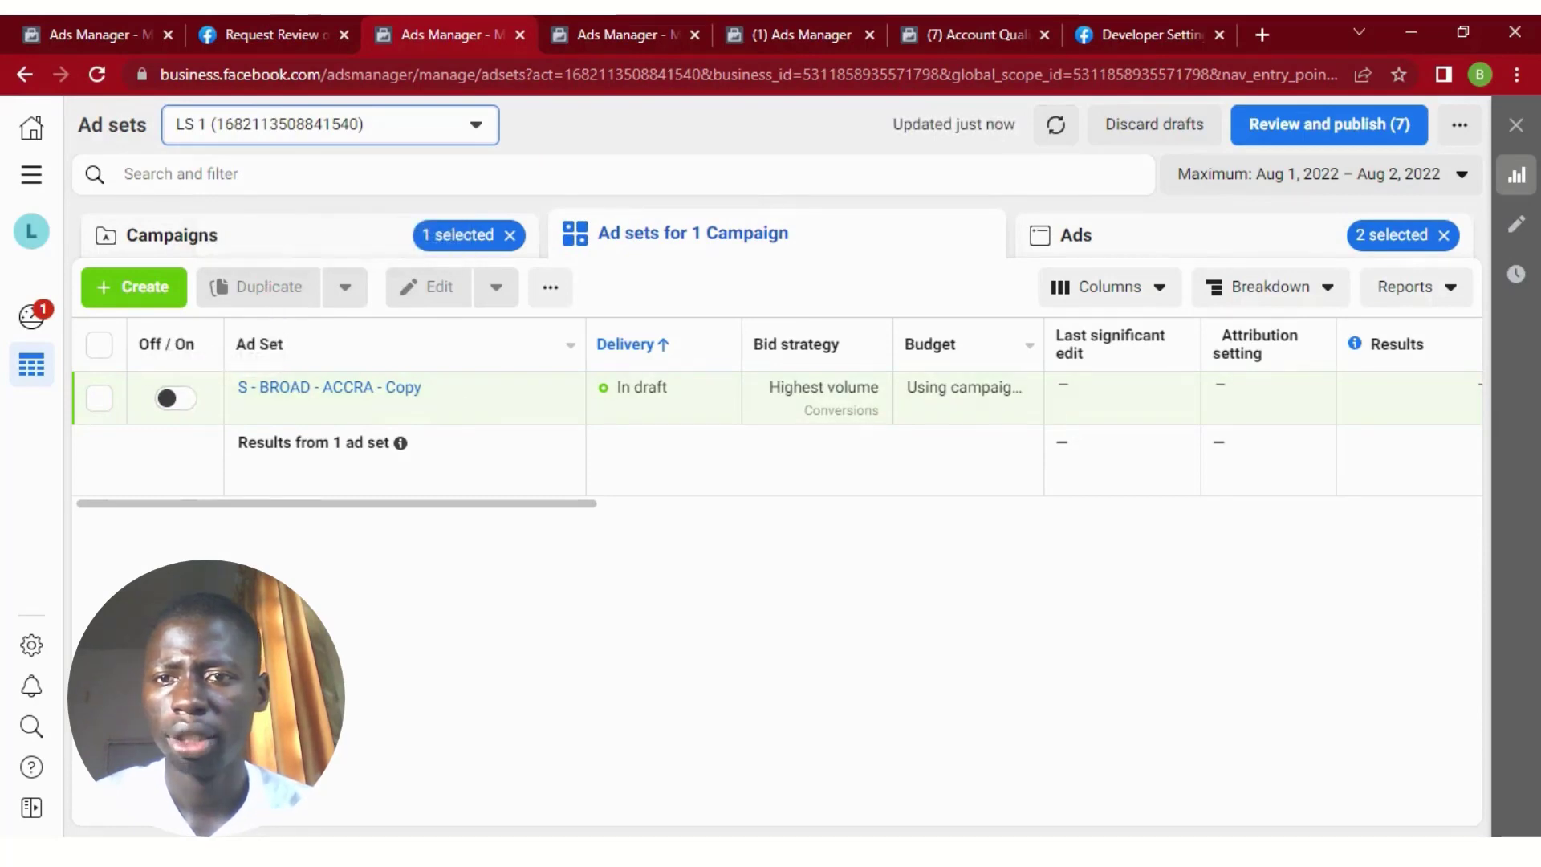
{"action": "left_click", "coordinate": [289, 247]}
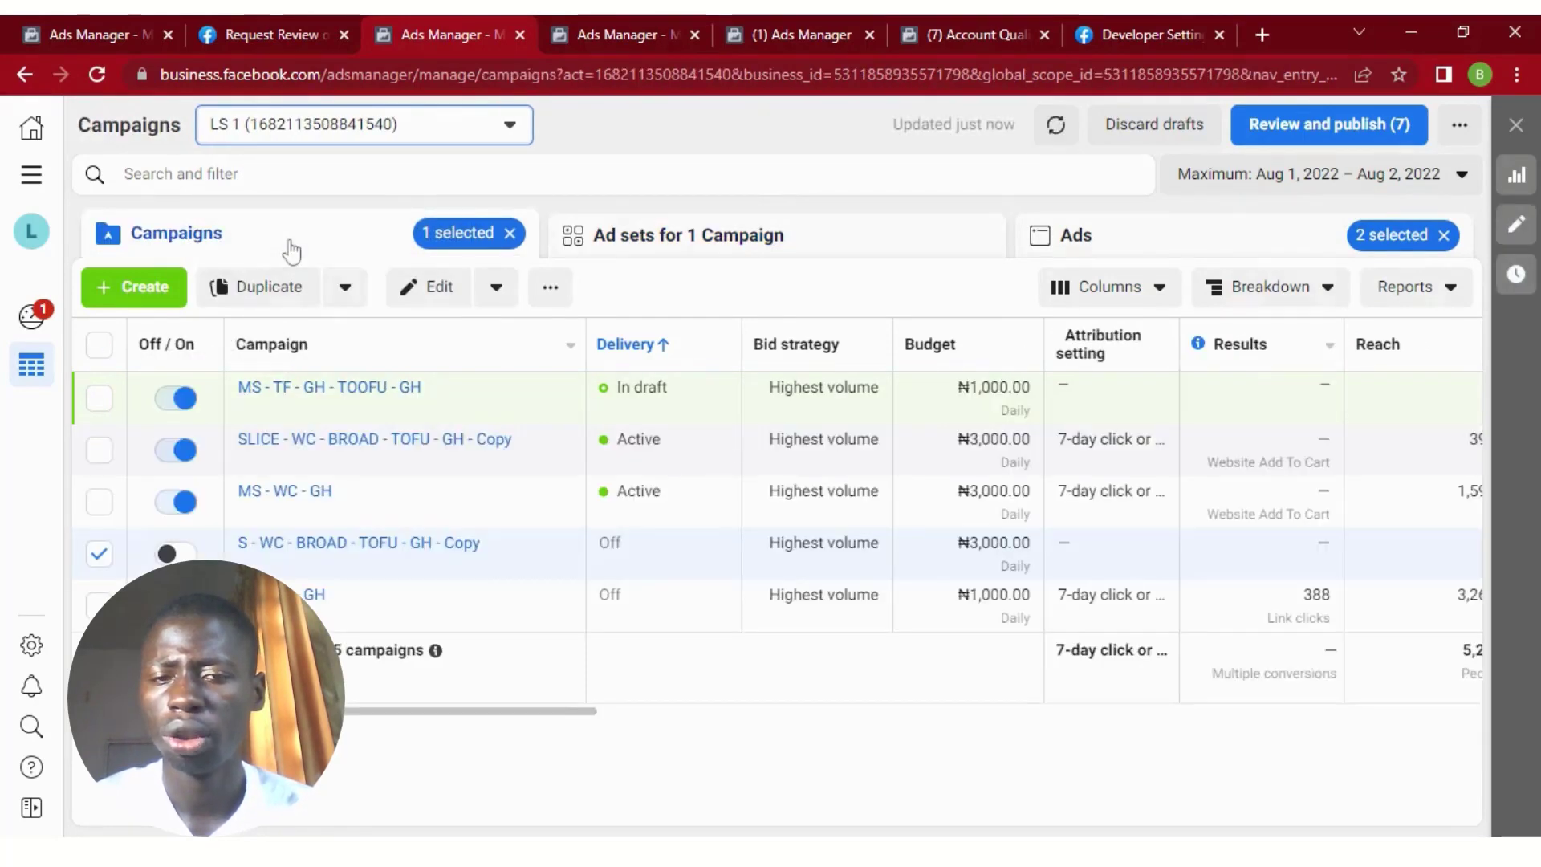